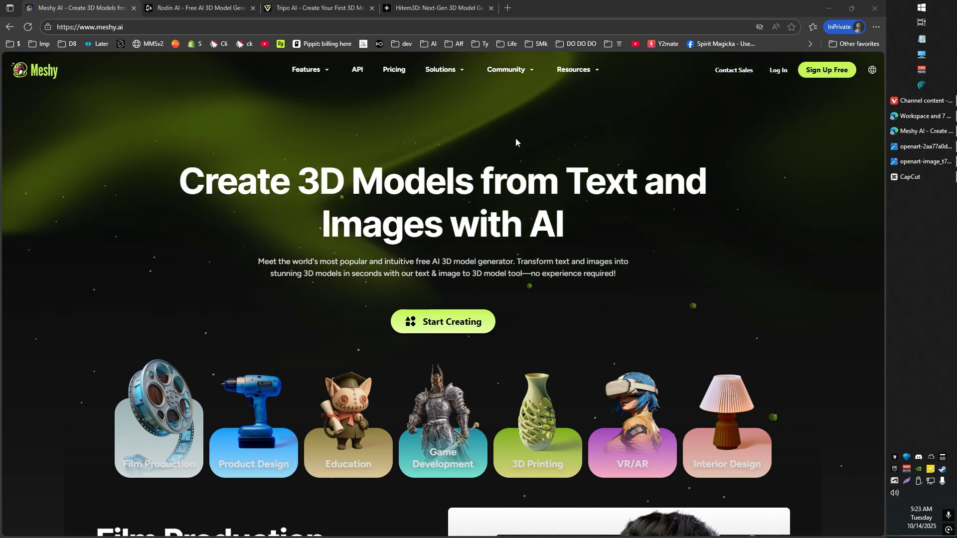
# Step: Cycle twice through the Meshy, Rodin, Tripo and Hitem3D tabs, then open the robot reference image
pyautogui.click(199, 5)
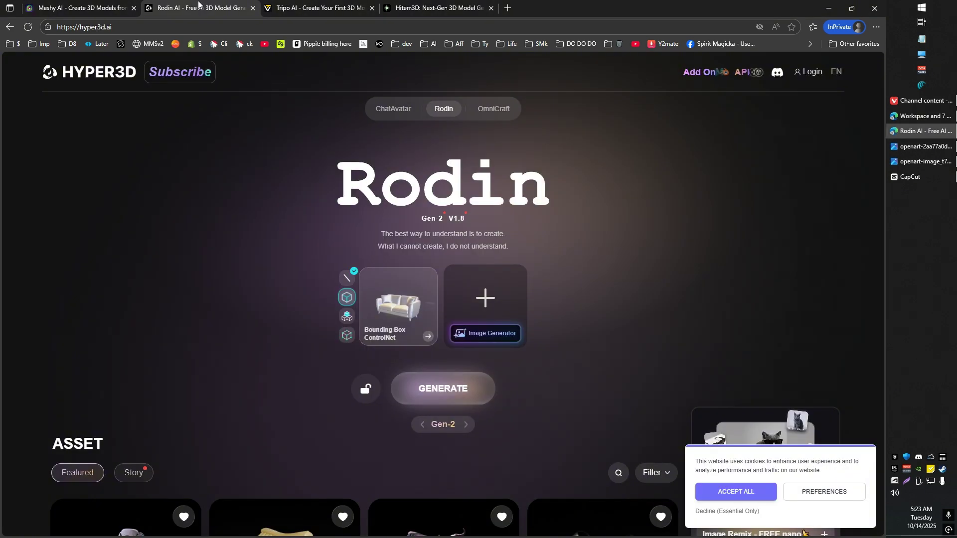
pyautogui.click(319, 7)
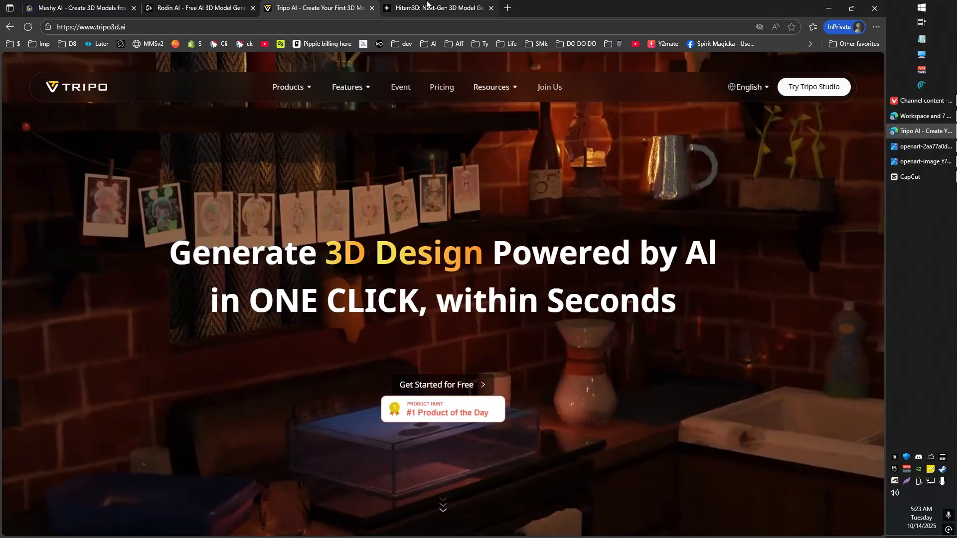
pyautogui.click(427, 5)
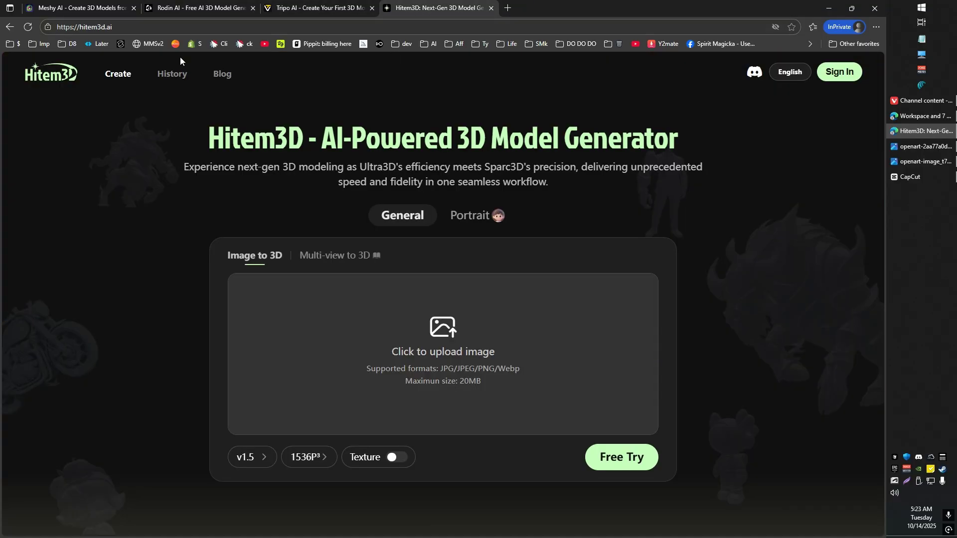
pyautogui.click(82, 5)
pyautogui.click(197, 8)
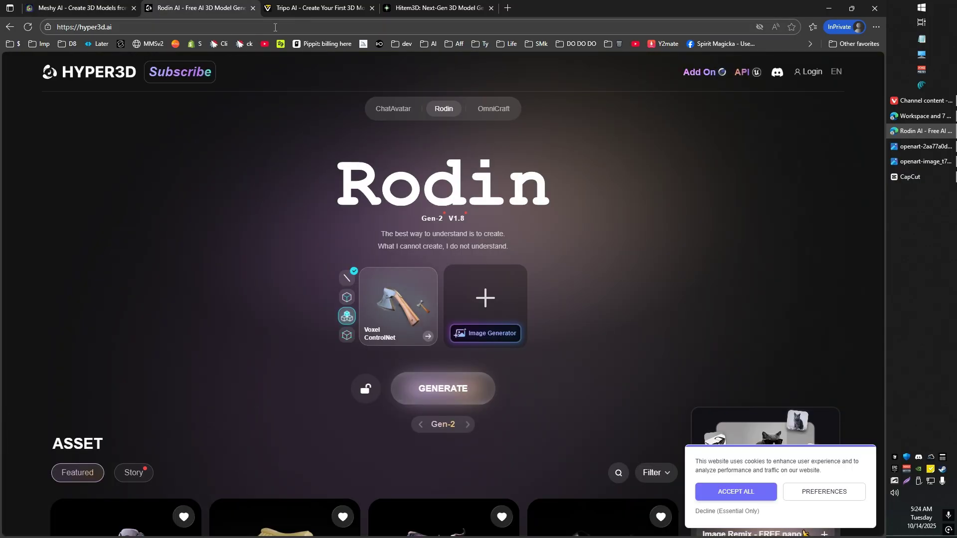
pyautogui.click(302, 5)
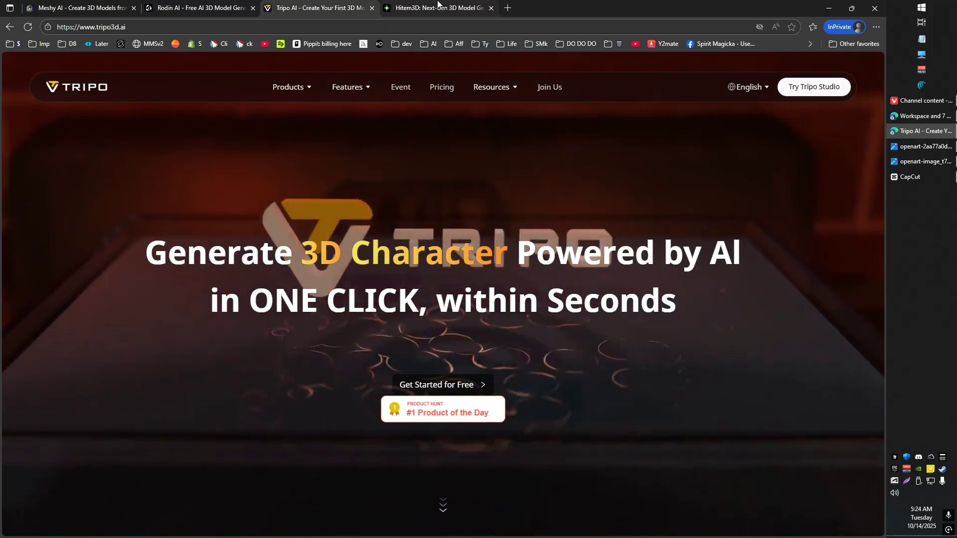
pyautogui.click(426, 8)
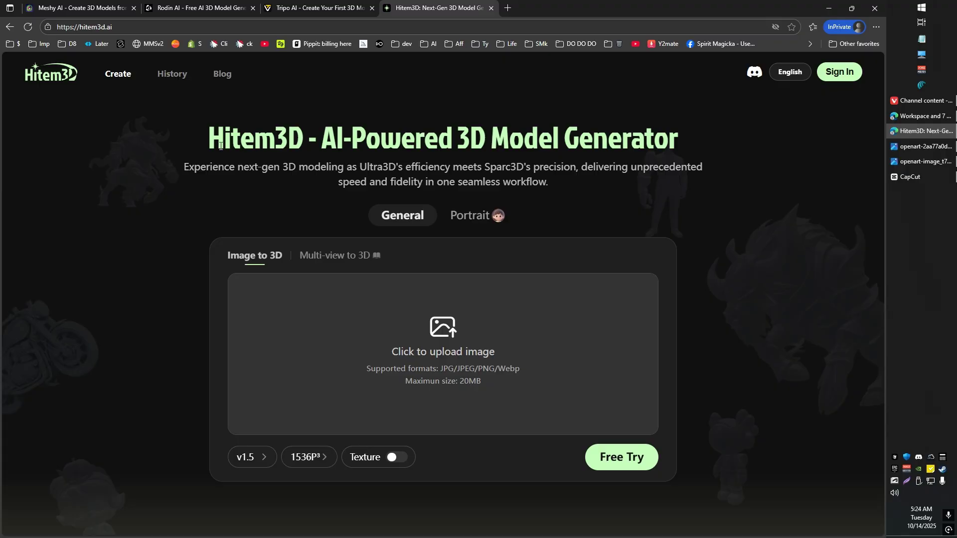
pyautogui.click(100, 7)
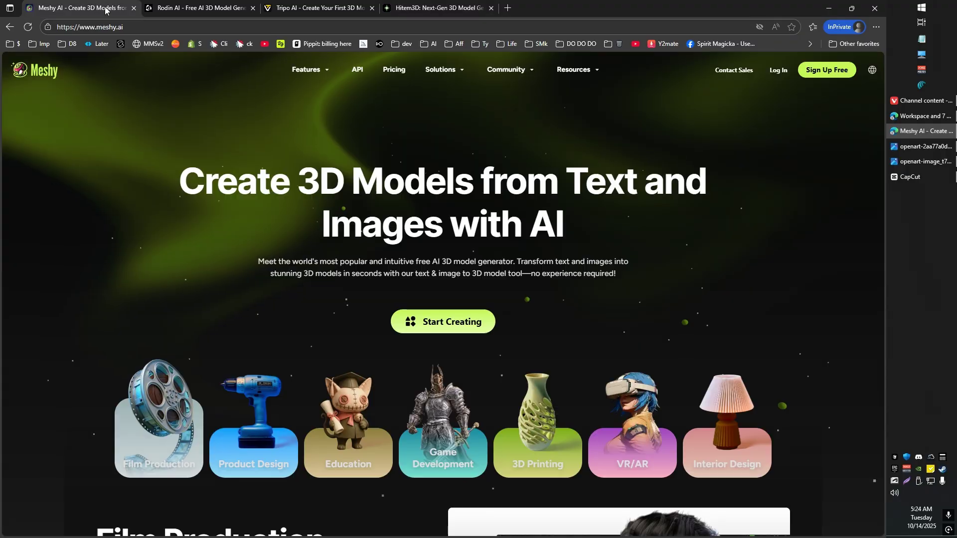
pyautogui.click(911, 149)
# Step: Open the silver armour reference image, then return Meshy's robot workspace to the front
pyautogui.click(910, 163)
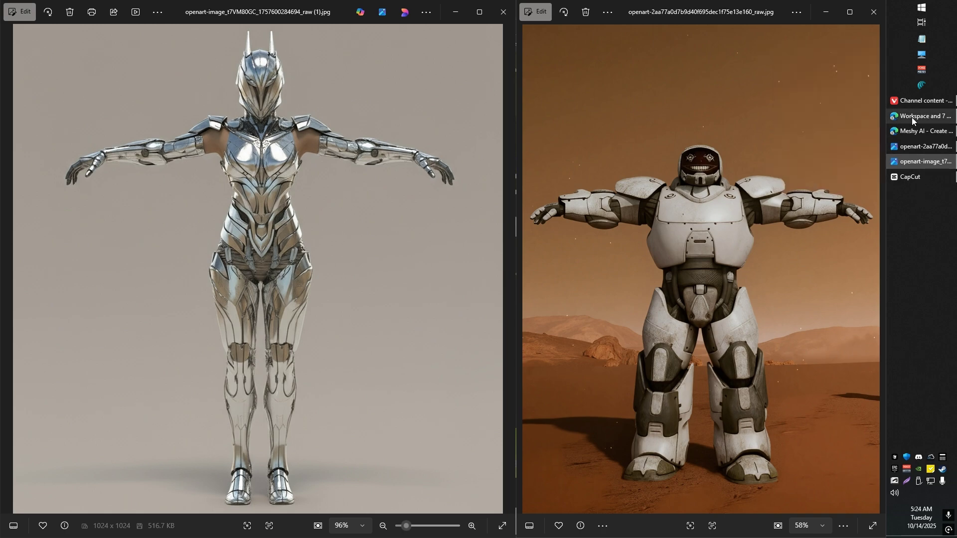
pyautogui.click(910, 118)
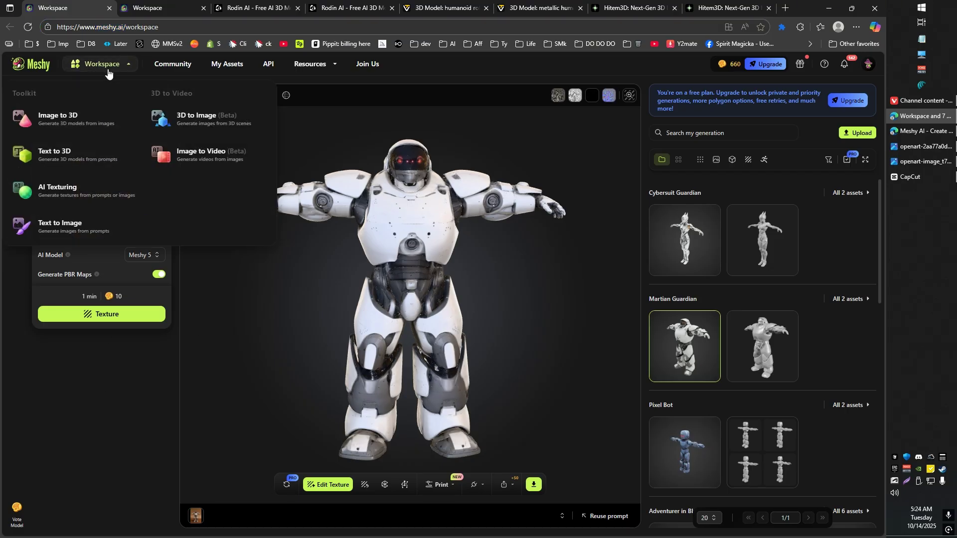
pyautogui.moveTo(389, 266)
pyautogui.mouseDown()
pyautogui.moveTo(482, 264)
pyautogui.moveTo(388, 268)
pyautogui.mouseUp()
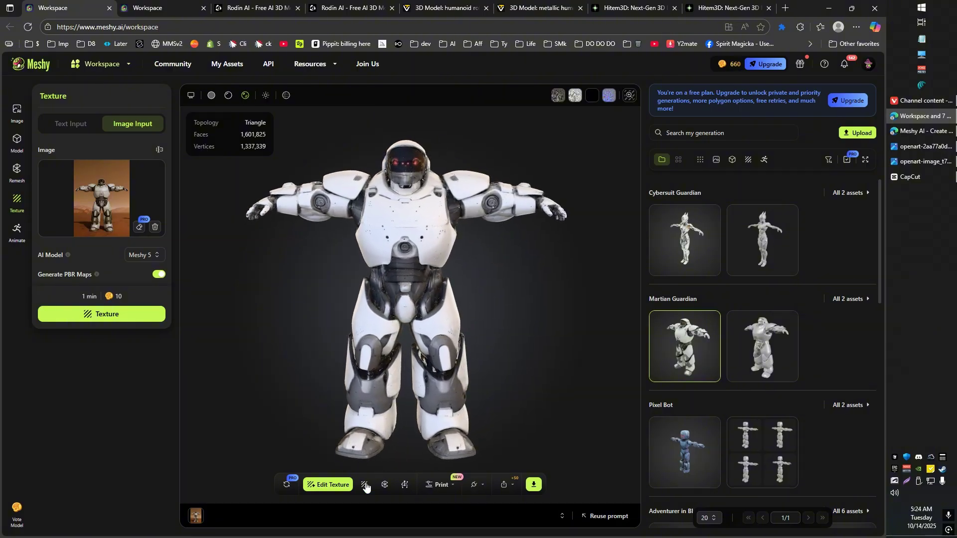
pyautogui.moveTo(412, 324)
pyautogui.mouseDown()
pyautogui.moveTo(467, 309)
pyautogui.moveTo(393, 306)
pyautogui.mouseUp()
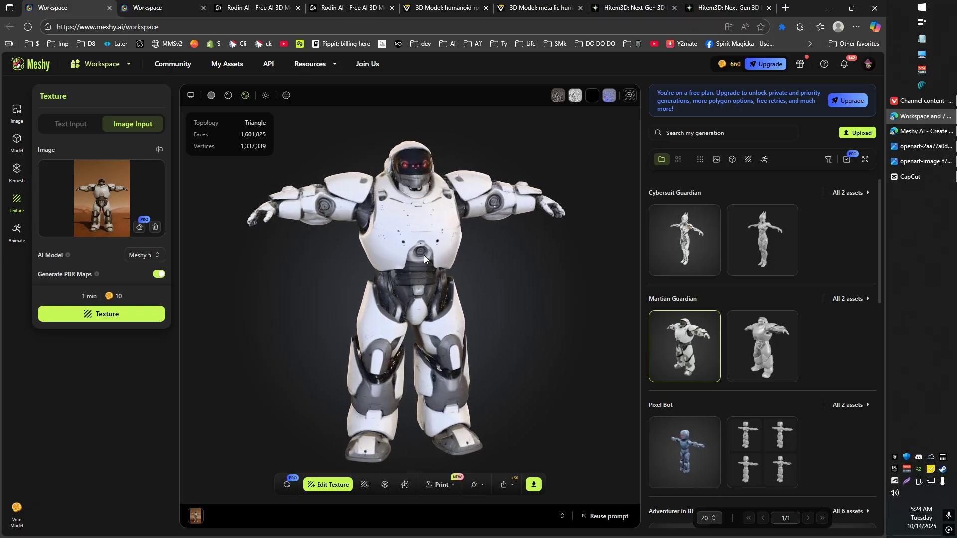
pyautogui.moveTo(423, 255); pyautogui.dragTo(408, 262)
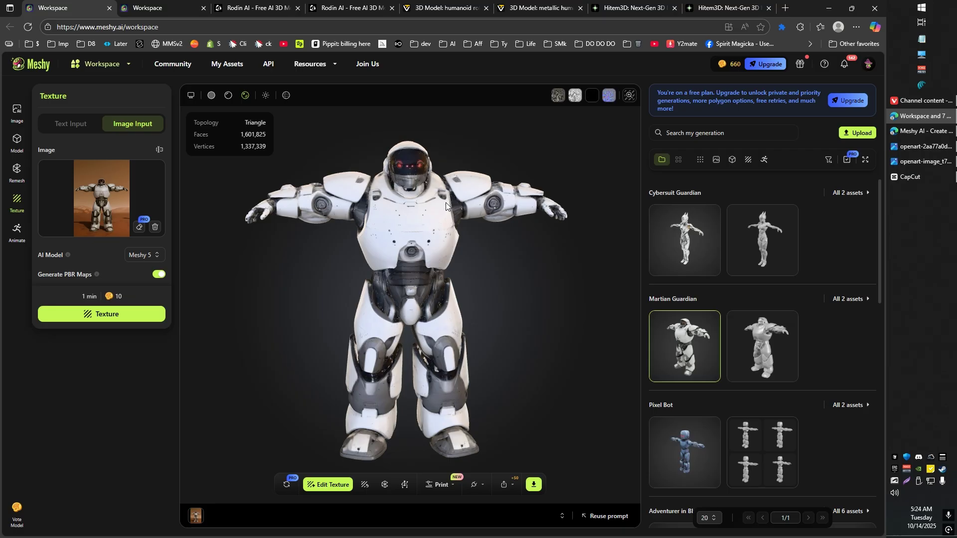
pyautogui.moveTo(446, 202); pyautogui.dragTo(412, 222)
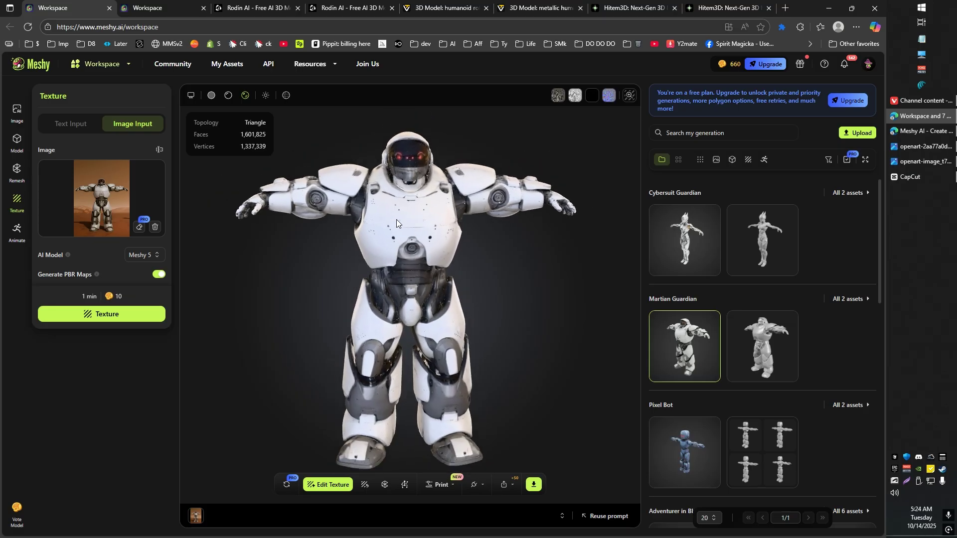
pyautogui.click(913, 148)
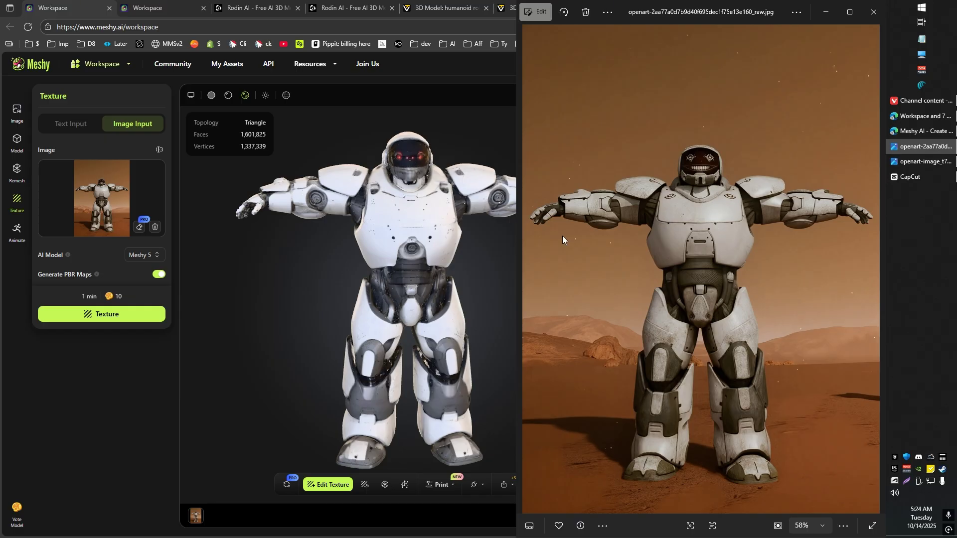
pyautogui.click(410, 252)
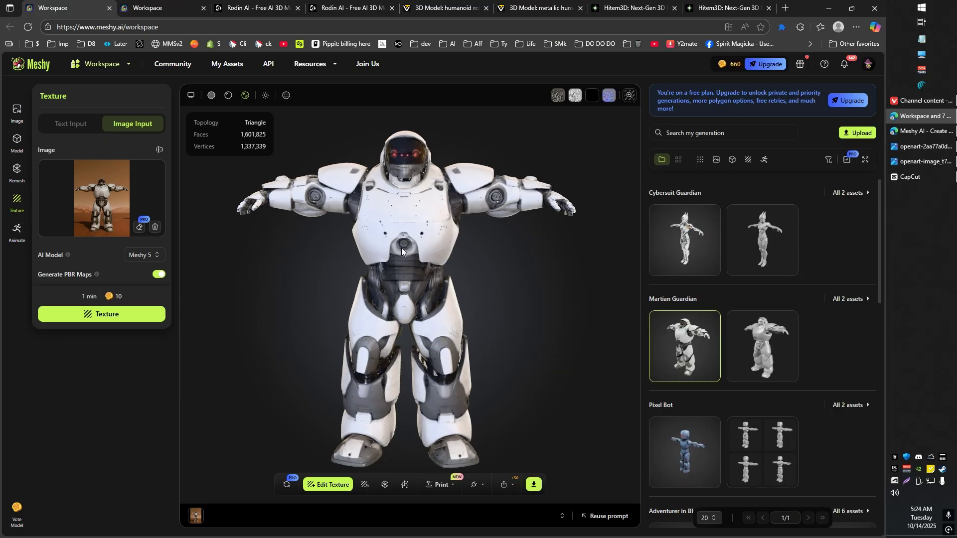
pyautogui.moveTo(441, 263)
pyautogui.mouseDown()
pyautogui.moveTo(417, 263)
pyautogui.moveTo(462, 295)
pyautogui.moveTo(502, 253)
pyautogui.mouseUp()
pyautogui.scroll(3, 444, 283)
pyautogui.scroll(3, 463, 289)
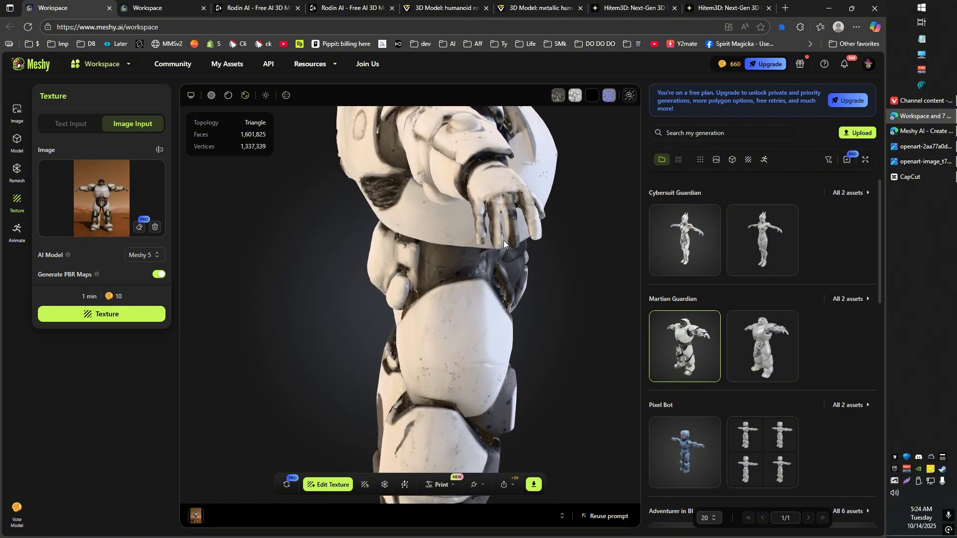
pyautogui.moveTo(542, 205)
pyautogui.mouseDown()
pyautogui.moveTo(310, 369)
pyautogui.moveTo(375, 330)
pyautogui.moveTo(306, 233)
pyautogui.moveTo(486, 270)
pyautogui.moveTo(429, 277)
pyautogui.mouseUp()
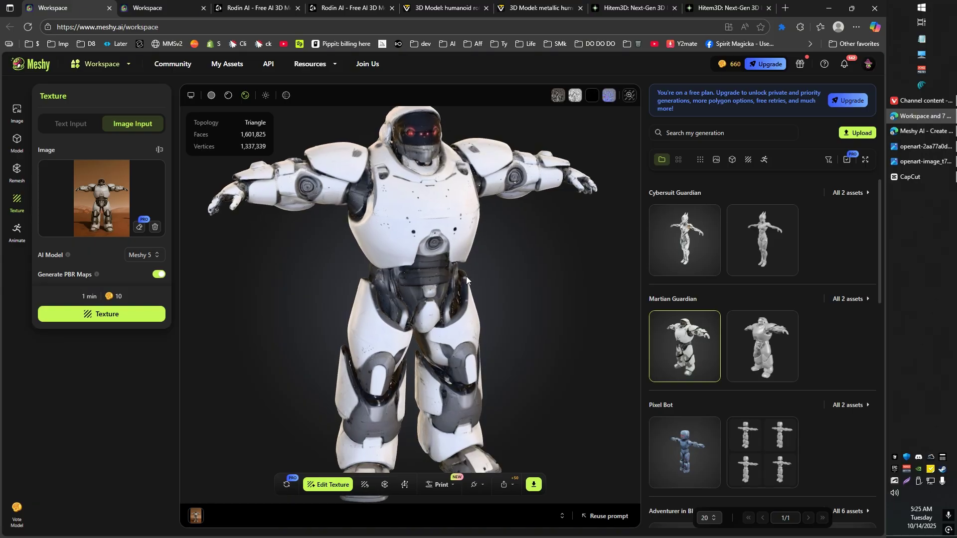
pyautogui.moveTo(493, 262); pyautogui.dragTo(463, 250)
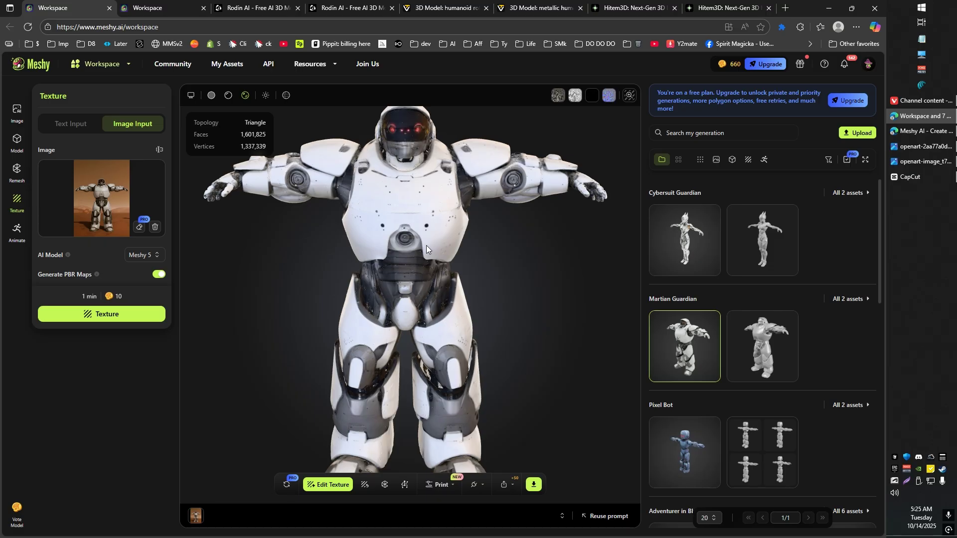
pyautogui.moveTo(426, 245)
pyautogui.mouseDown()
pyautogui.moveTo(387, 237)
pyautogui.moveTo(400, 253)
pyautogui.moveTo(408, 247)
pyautogui.moveTo(392, 244)
pyautogui.moveTo(389, 267)
pyautogui.moveTo(566, 251)
pyautogui.mouseUp()
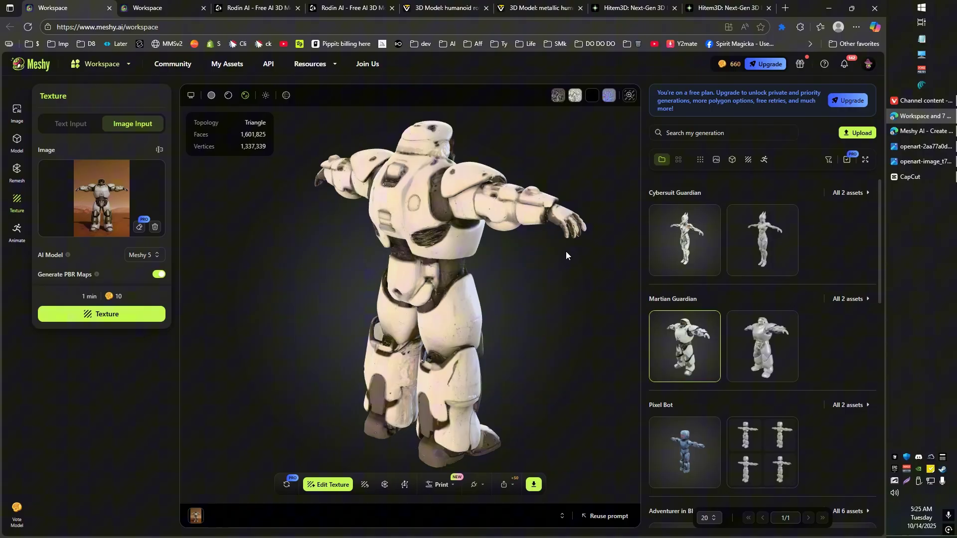
# Step: Open Meshy's silver female model, orbit it, and place its narrowed armour reference photo beside it
pyautogui.click(173, 3)
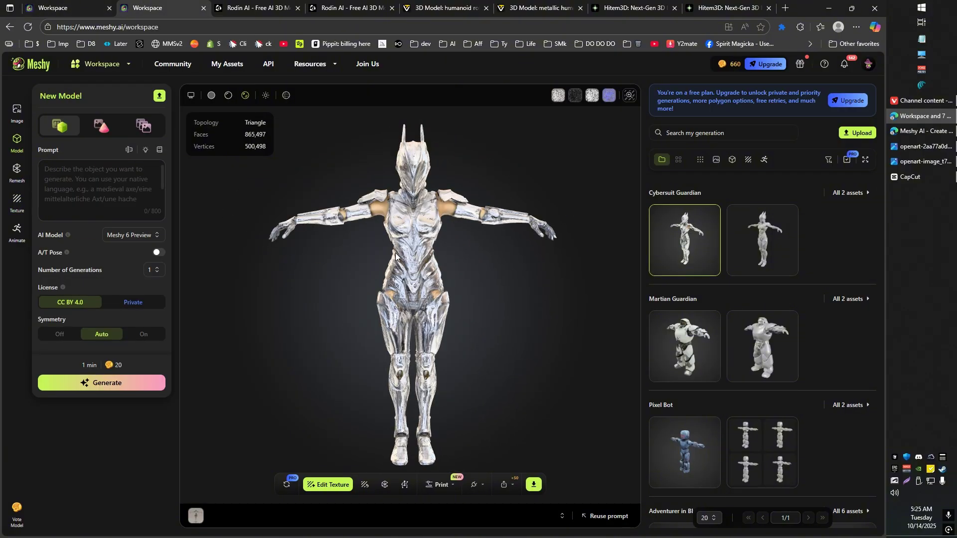
pyautogui.moveTo(395, 256); pyautogui.dragTo(436, 243)
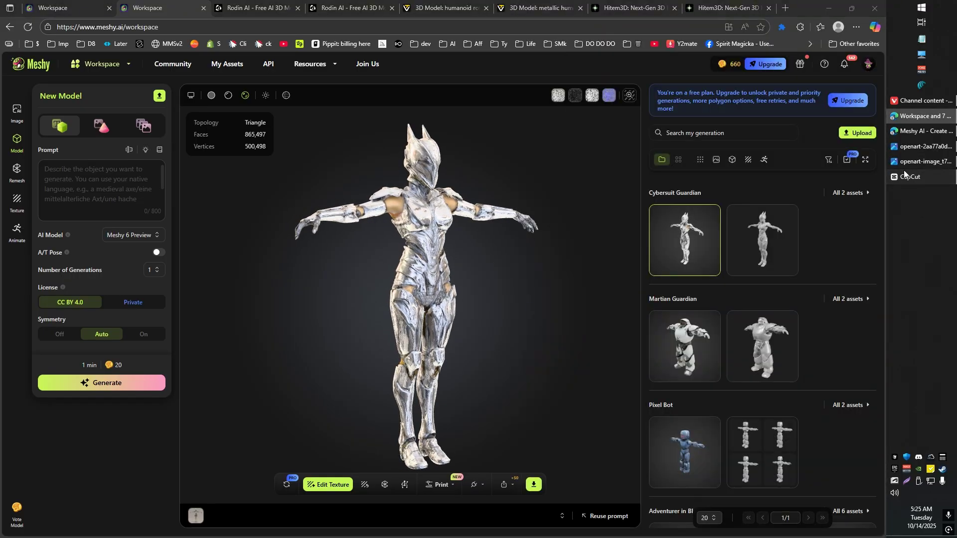
pyautogui.click(906, 164)
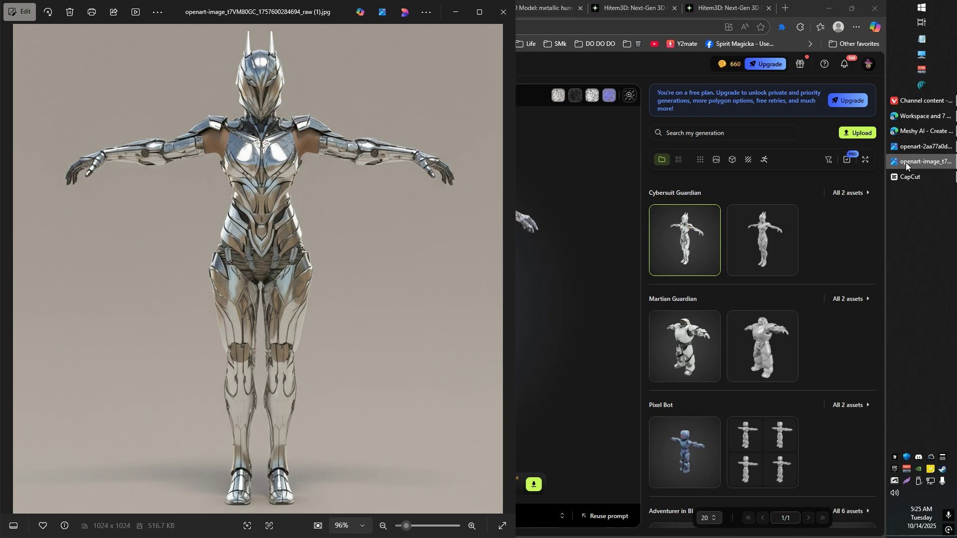
pyautogui.moveTo(506, 254)
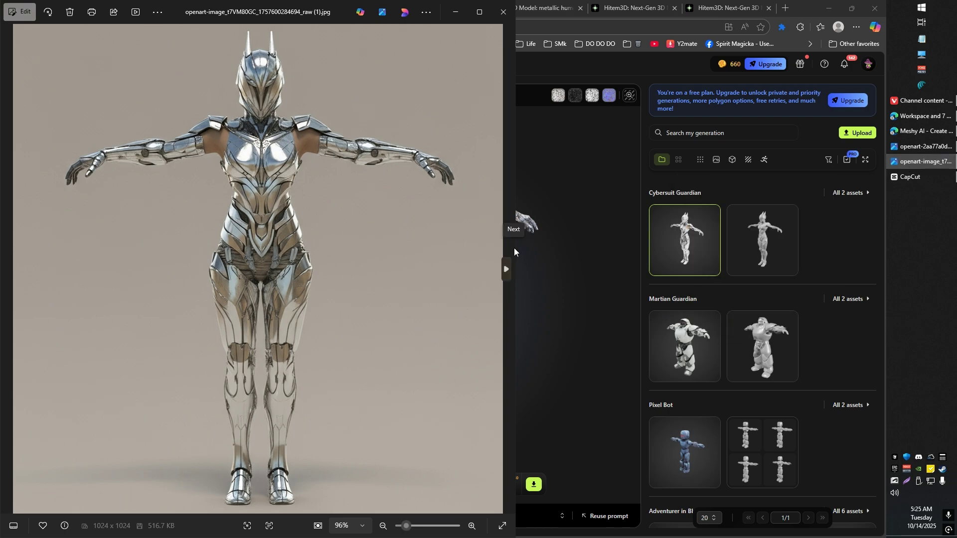
pyautogui.moveTo(514, 252); pyautogui.dragTo(338, 235)
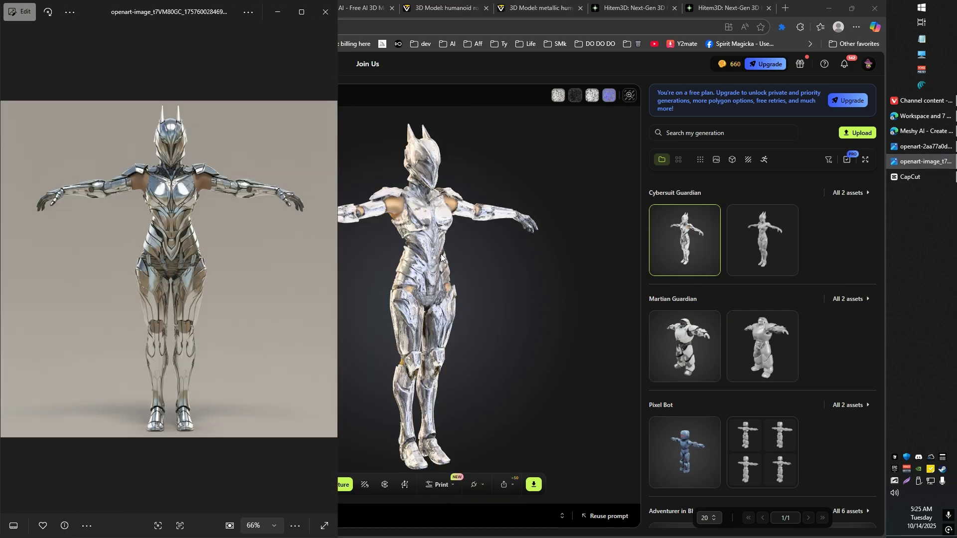
pyautogui.click(919, 116)
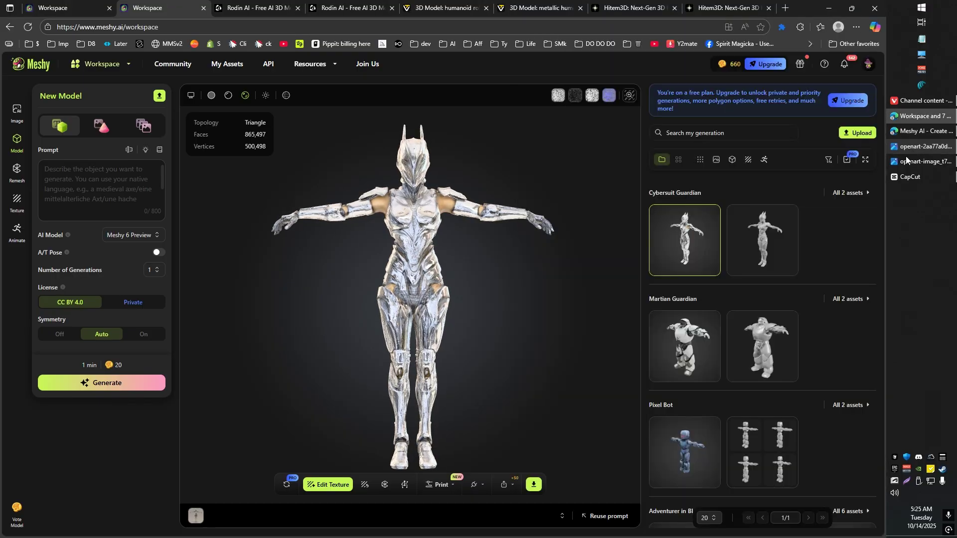
pyautogui.click(905, 162)
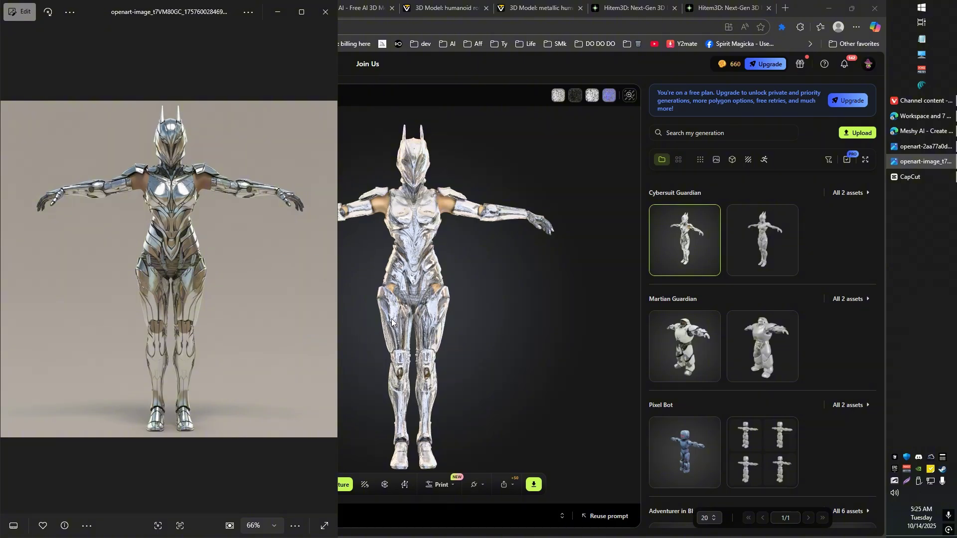
# Step: Switch to the Rodin robot model, turn it to face front, and bring up its reference photo
pyautogui.click(482, 63)
pyautogui.click(259, 7)
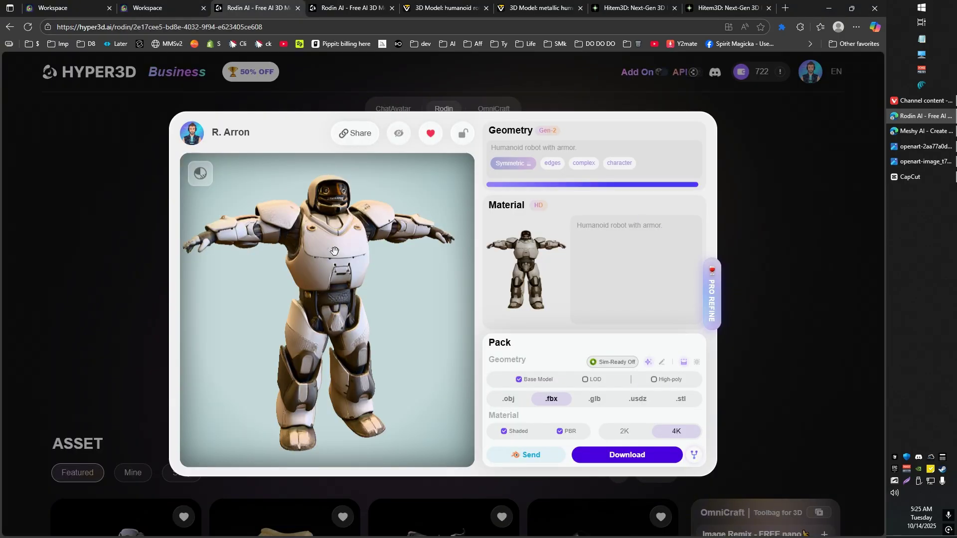
pyautogui.moveTo(334, 251)
pyautogui.mouseDown()
pyautogui.moveTo(327, 269)
pyautogui.moveTo(397, 290)
pyautogui.moveTo(438, 290)
pyautogui.moveTo(394, 288)
pyautogui.mouseUp()
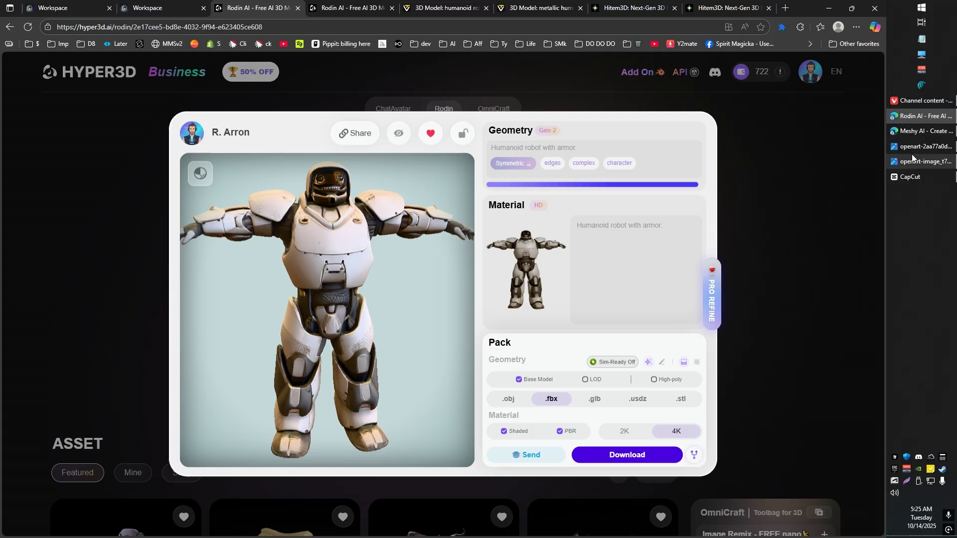
pyautogui.click(911, 153)
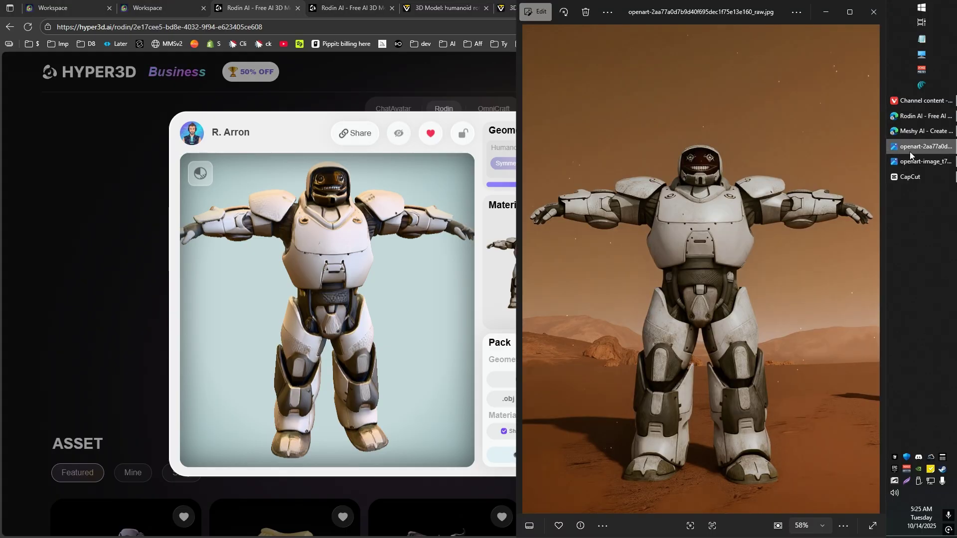
pyautogui.scroll(3, 307, 249)
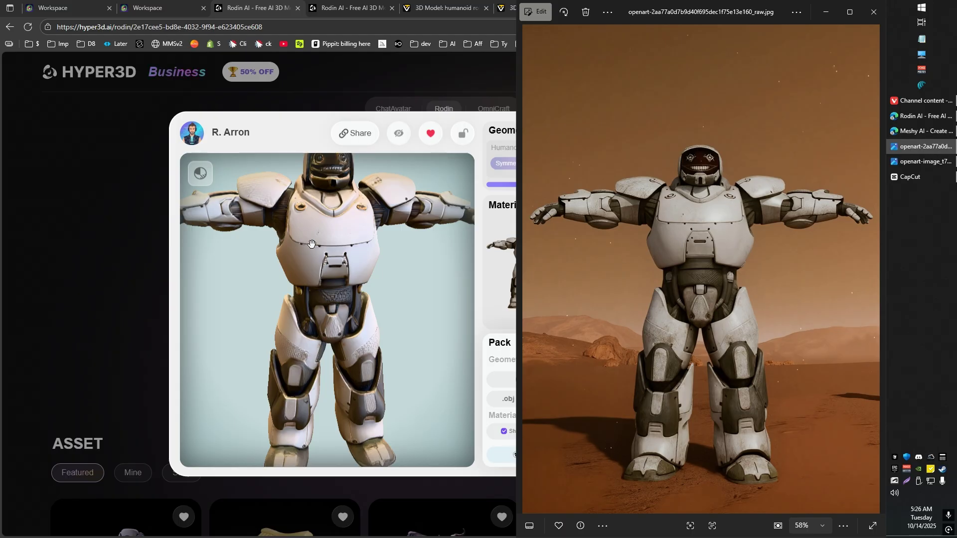
# Step: Orbit the Rodin robot through both side views and a three-quarter view
pyautogui.moveTo(310, 226); pyautogui.dragTo(371, 237)
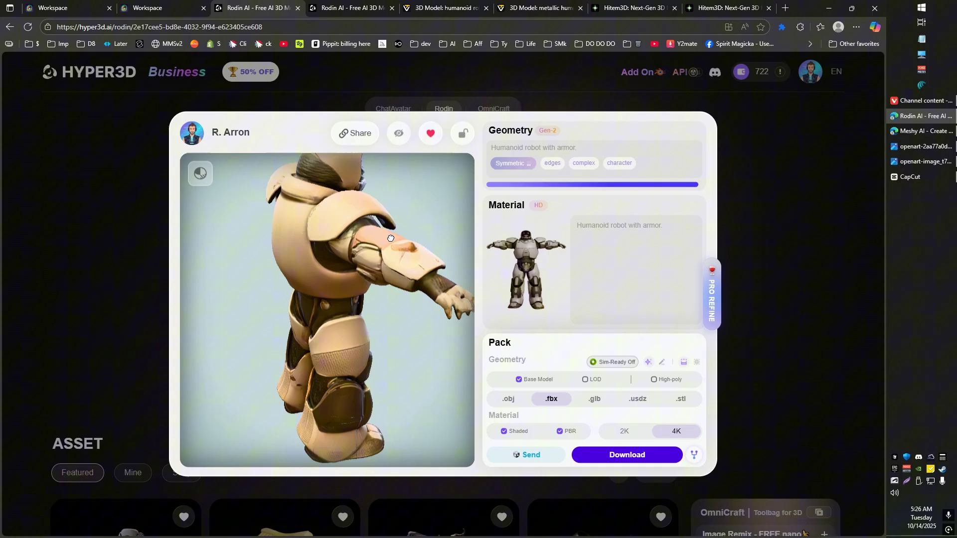
pyautogui.moveTo(274, 273); pyautogui.dragTo(164, 149)
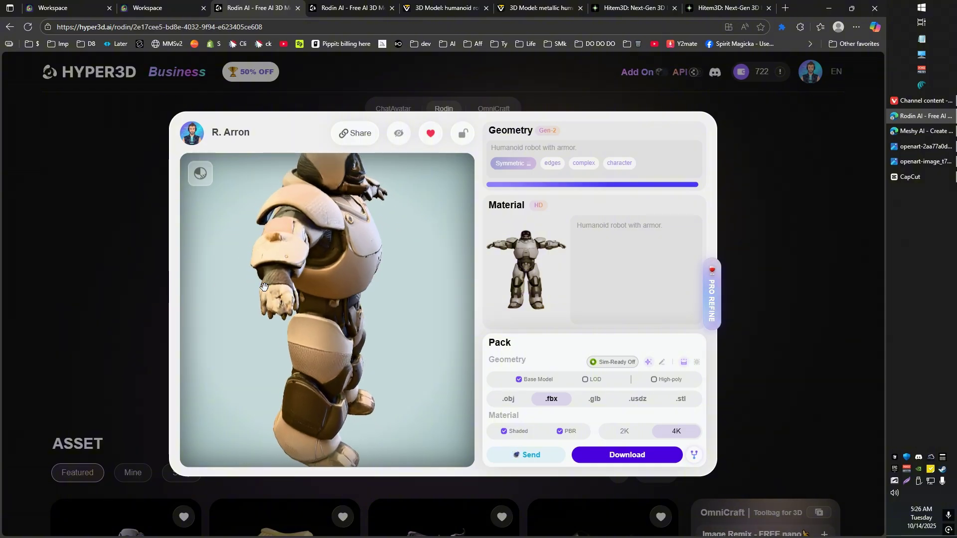
pyautogui.moveTo(264, 286)
pyautogui.mouseDown()
pyautogui.moveTo(442, 263)
pyautogui.moveTo(277, 318)
pyautogui.moveTo(274, 311)
pyautogui.moveTo(314, 327)
pyautogui.mouseUp()
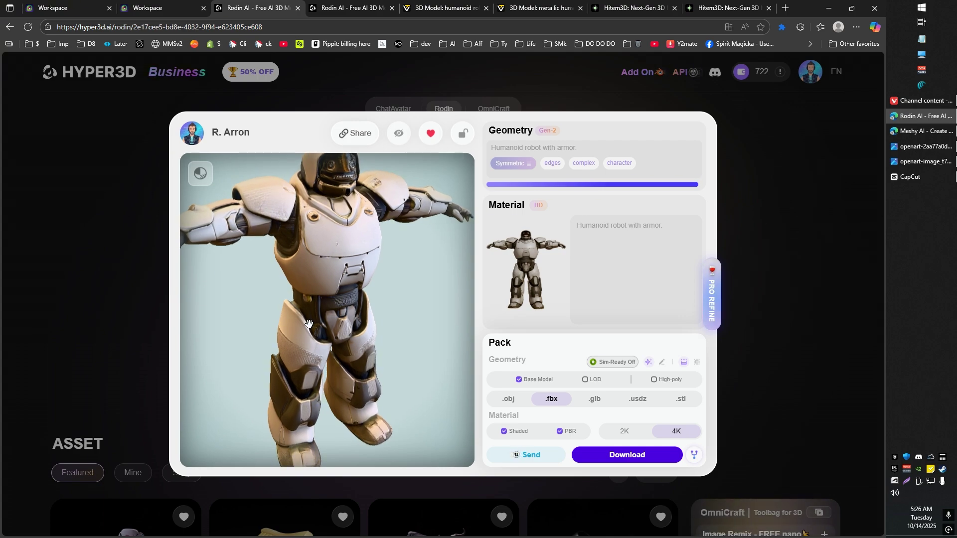
pyautogui.scroll(-3, 299, 318)
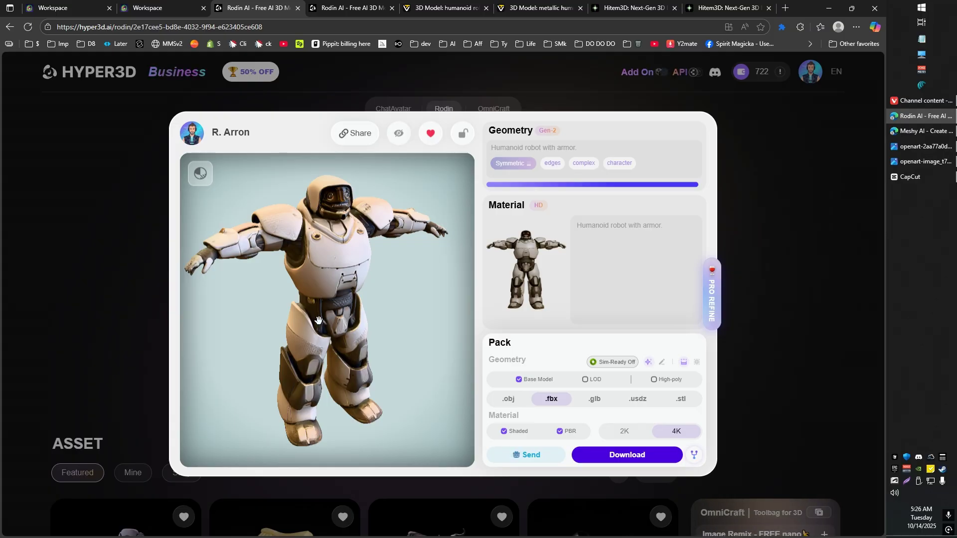
pyautogui.moveTo(306, 298); pyautogui.dragTo(271, 317)
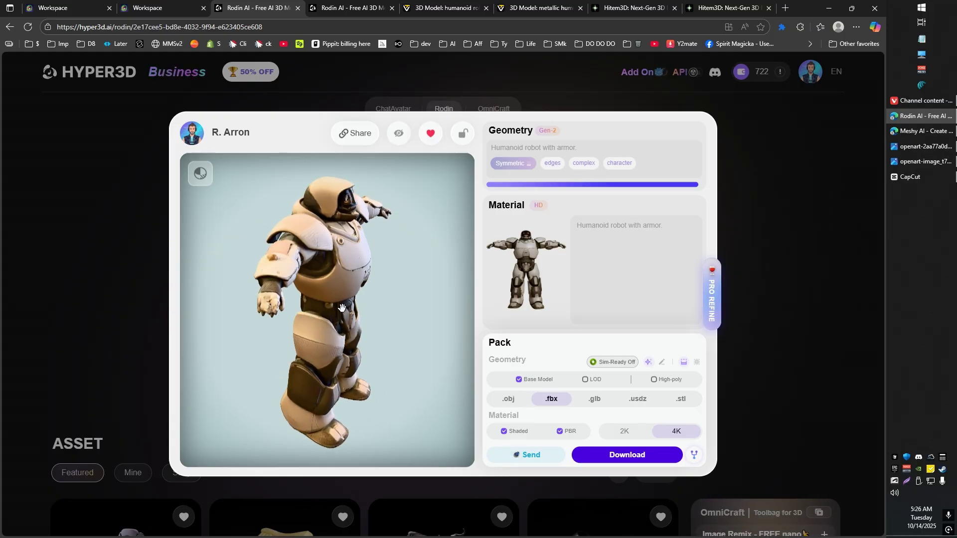
pyautogui.moveTo(281, 309)
pyautogui.mouseDown()
pyautogui.moveTo(304, 319)
pyautogui.moveTo(292, 332)
pyautogui.mouseUp()
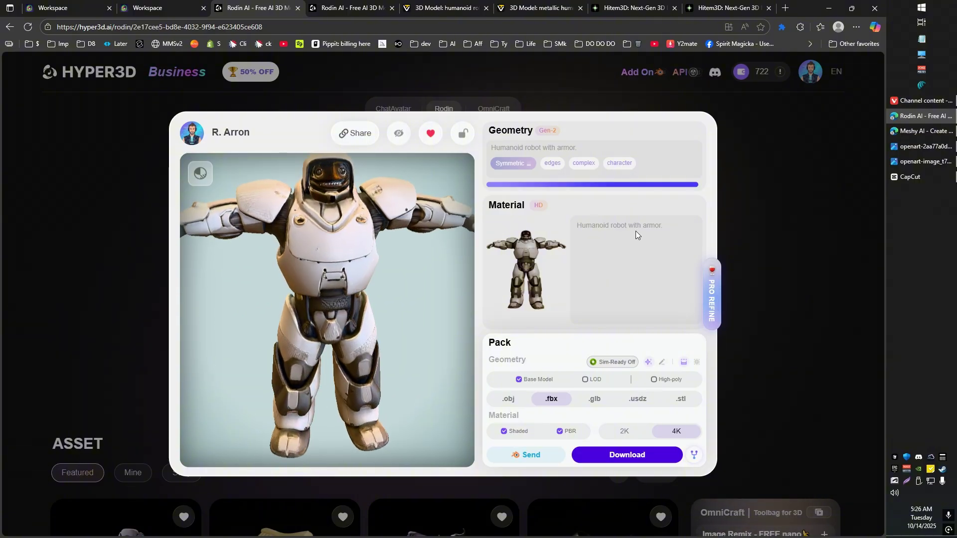
# Step: Put away the silver armour photo and set the Mars robot photo beside a level Rodin robot
pyautogui.click(927, 149)
pyautogui.click(925, 162)
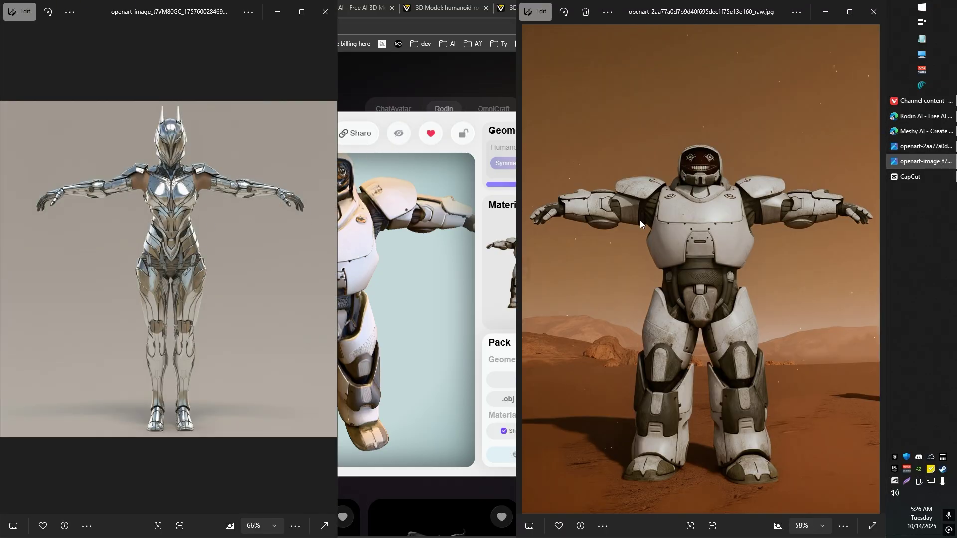
pyautogui.click(277, 12)
pyautogui.click(437, 268)
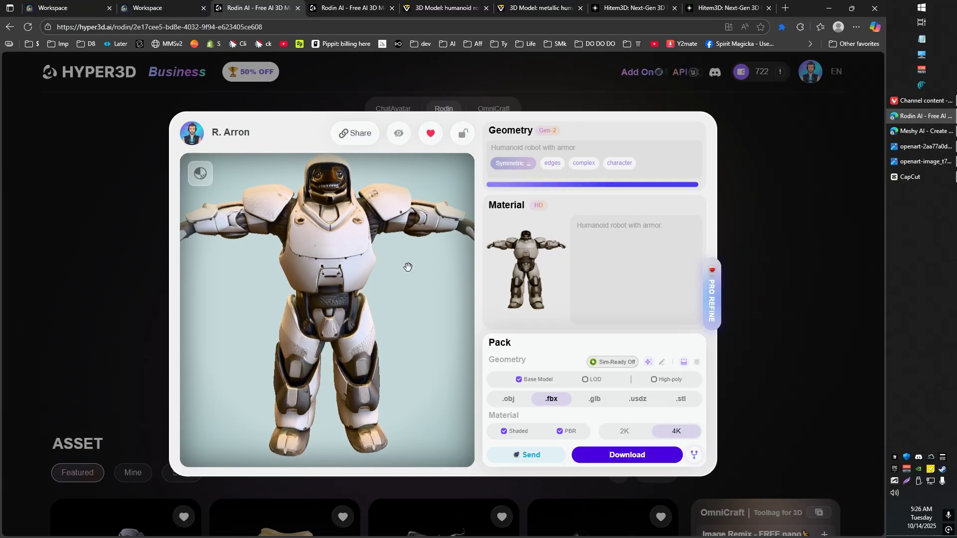
pyautogui.click(917, 163)
pyautogui.click(920, 146)
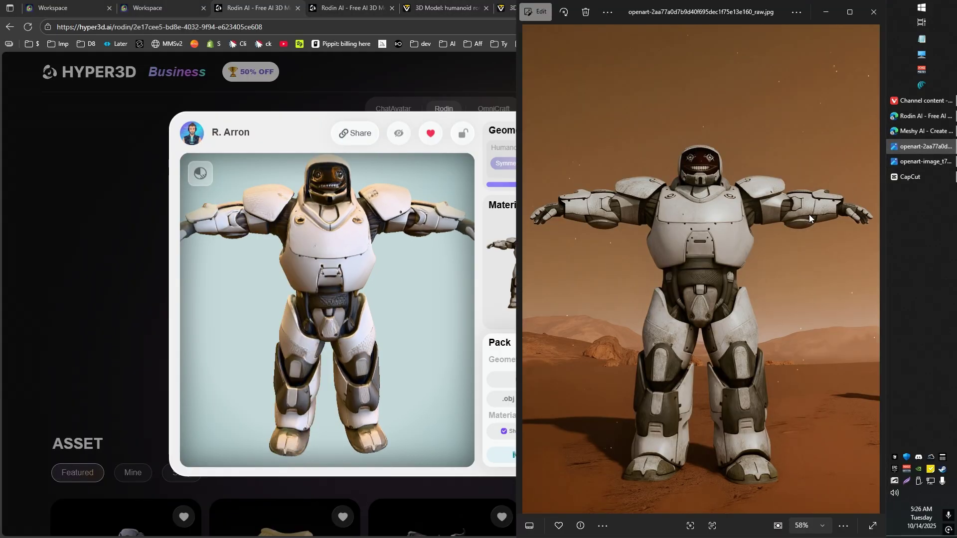
pyautogui.moveTo(377, 300); pyautogui.dragTo(374, 297)
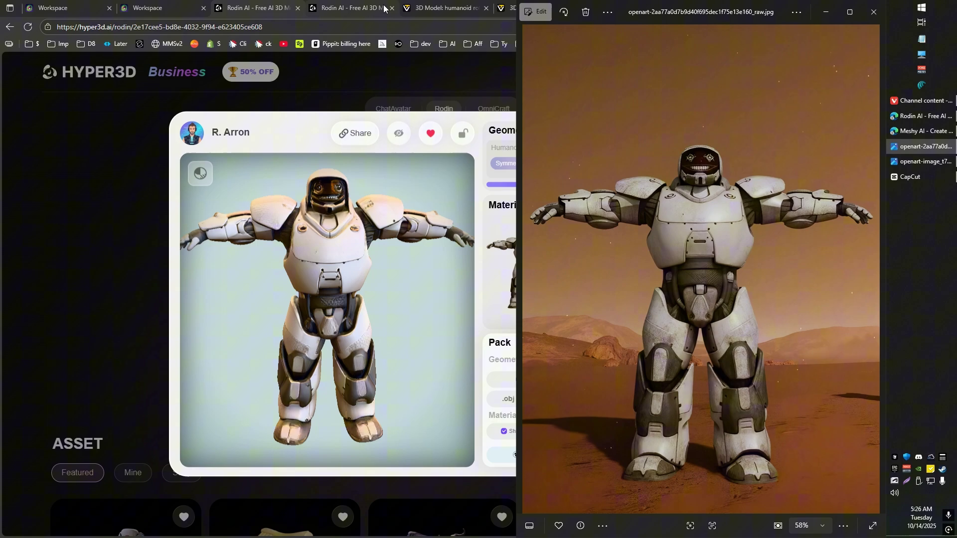
# Step: Open Rodin's silver armored model, orbit it, and place the narrowed armour reference beside it
pyautogui.click(349, 7)
pyautogui.moveTo(338, 270)
pyautogui.mouseDown()
pyautogui.moveTo(433, 271)
pyautogui.moveTo(342, 225)
pyautogui.moveTo(437, 250)
pyautogui.moveTo(459, 269)
pyautogui.moveTo(362, 234)
pyautogui.mouseUp()
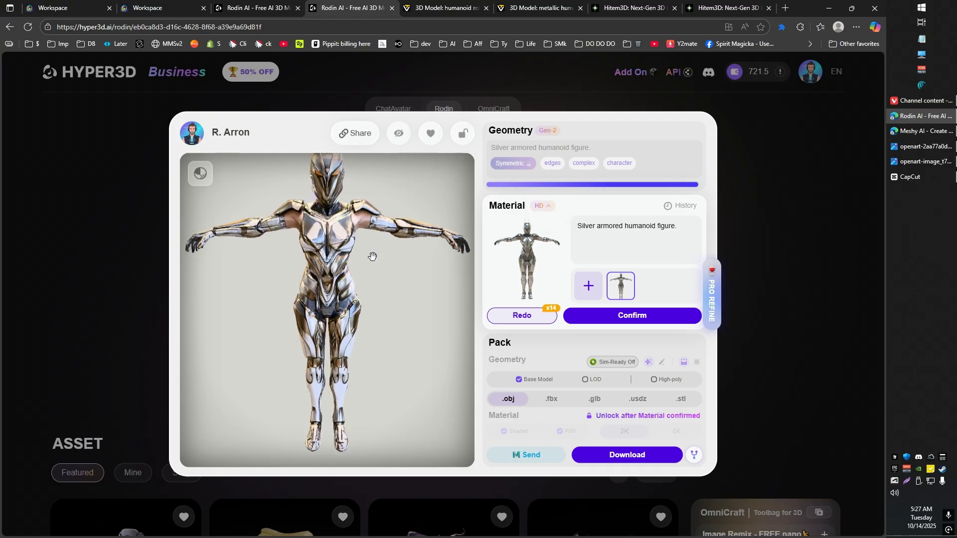
pyautogui.moveTo(374, 257)
pyautogui.mouseDown()
pyautogui.moveTo(431, 255)
pyautogui.moveTo(330, 260)
pyautogui.mouseUp()
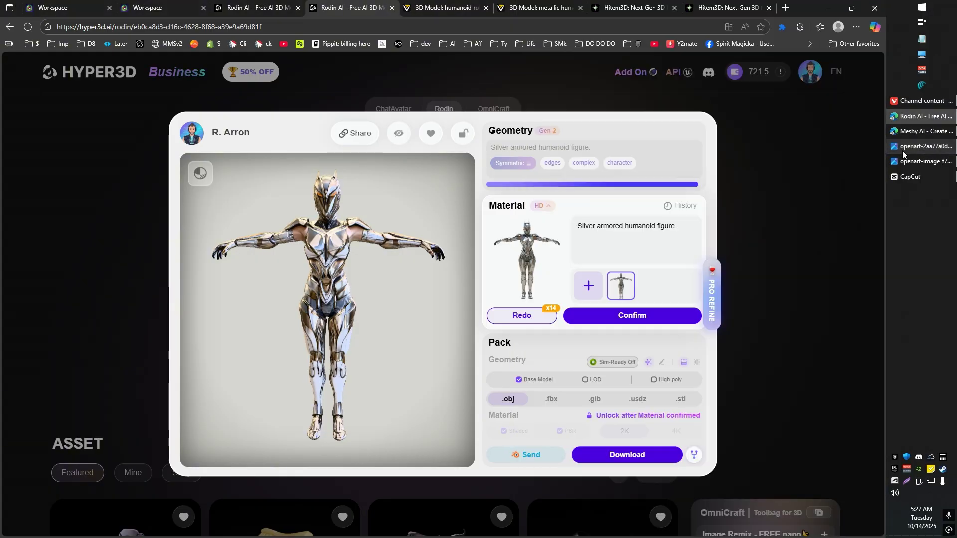
pyautogui.click(899, 163)
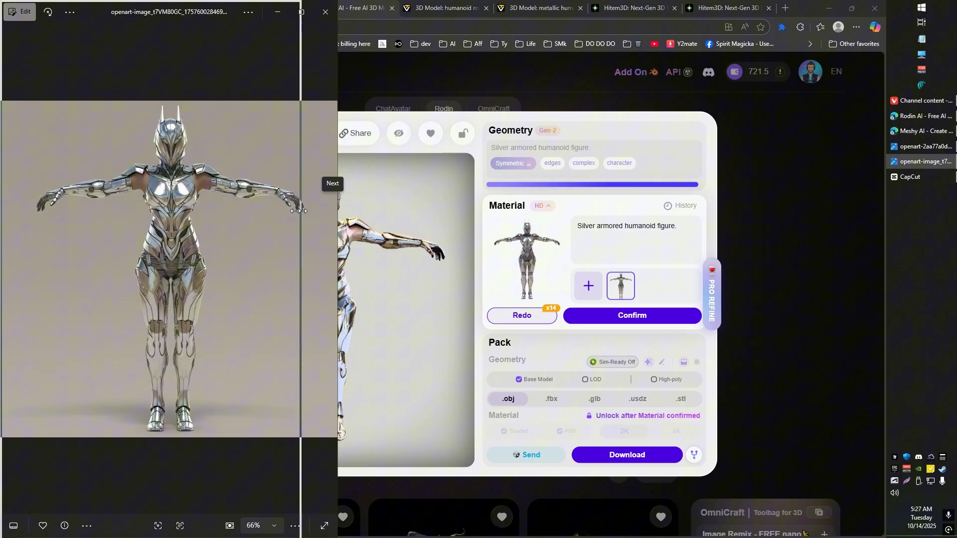
pyautogui.moveTo(299, 210); pyautogui.dragTo(275, 214)
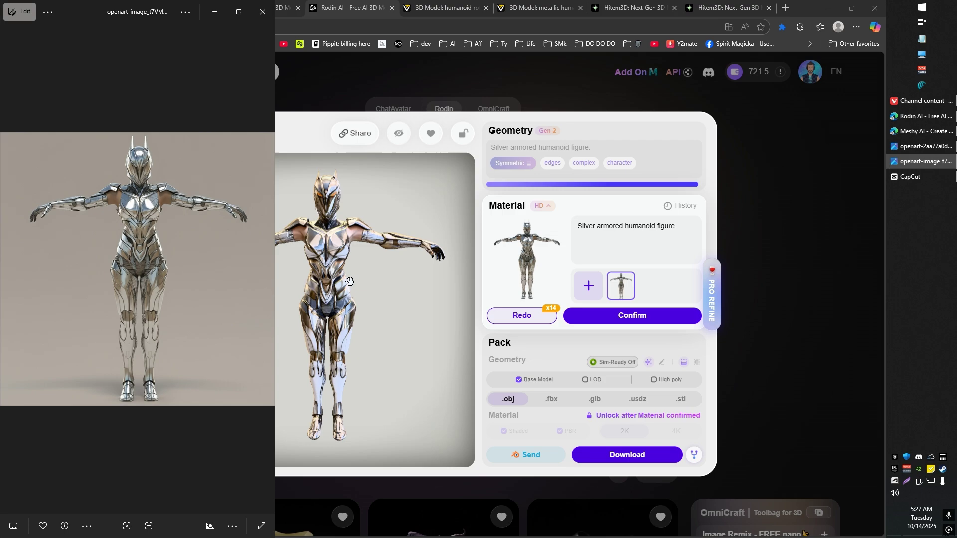
# Step: Orbit the silver figure sideways, view it from above, and return to a straight front view
pyautogui.moveTo(338, 257)
pyautogui.mouseDown()
pyautogui.moveTo(448, 271)
pyautogui.moveTo(355, 284)
pyautogui.moveTo(357, 320)
pyautogui.moveTo(346, 308)
pyautogui.moveTo(379, 280)
pyautogui.moveTo(388, 297)
pyautogui.moveTo(374, 309)
pyautogui.moveTo(386, 297)
pyautogui.mouseUp()
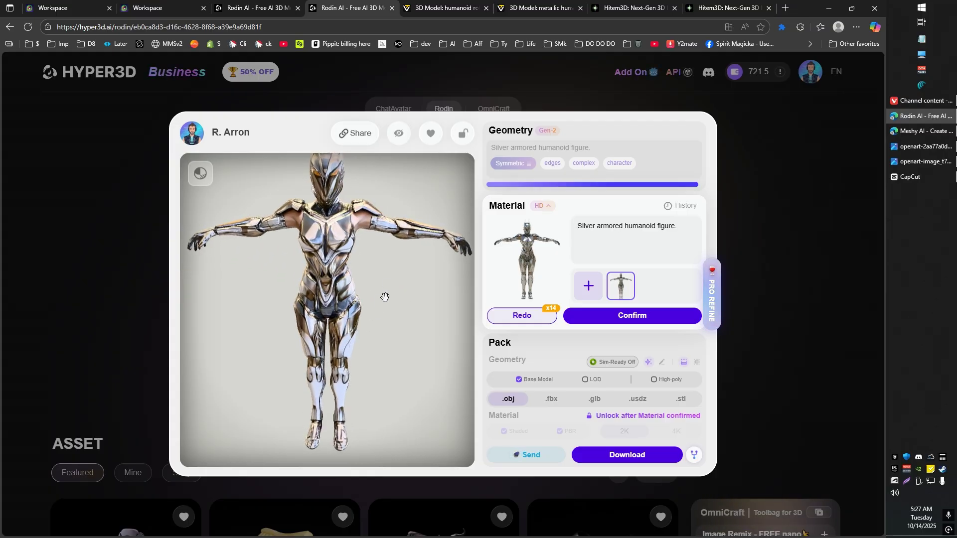
pyautogui.moveTo(315, 268); pyautogui.dragTo(379, 234)
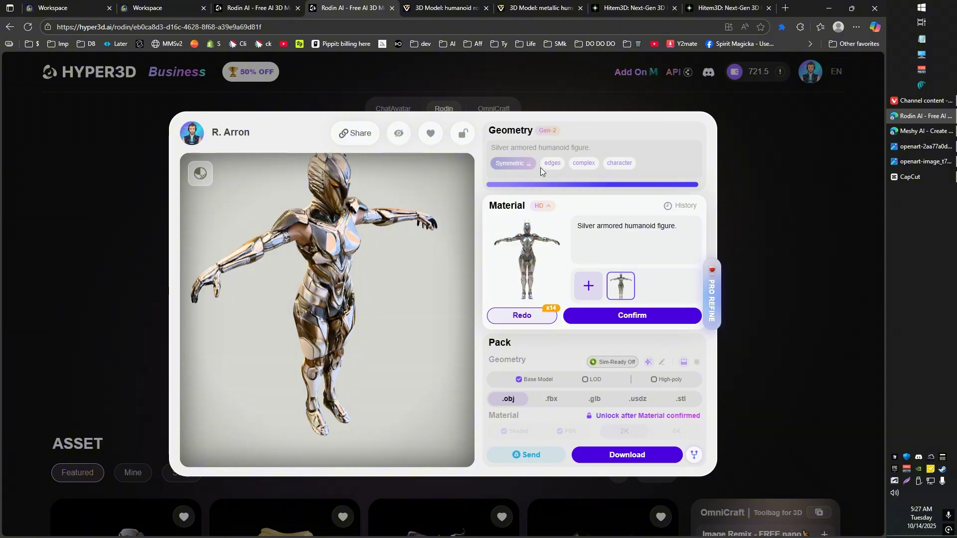
pyautogui.moveTo(358, 301); pyautogui.dragTo(362, 252)
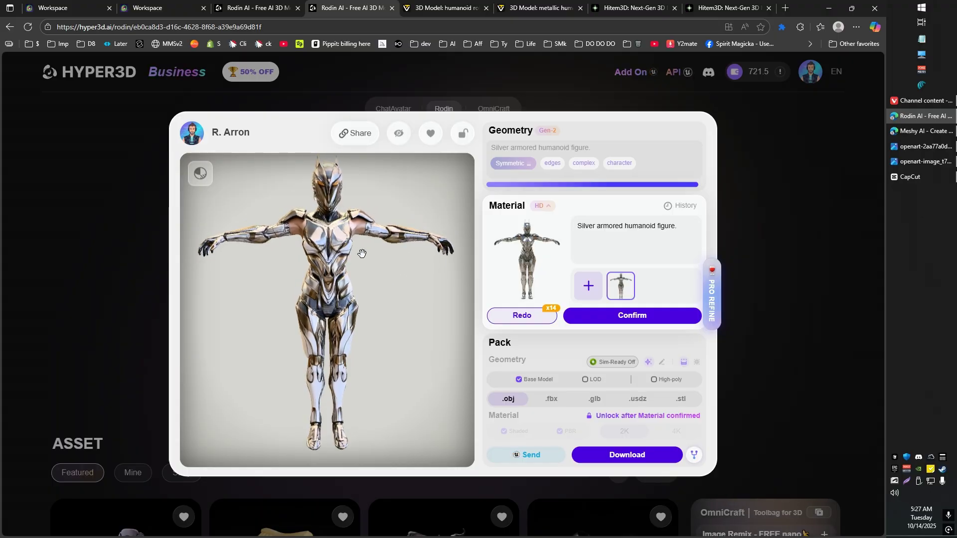
# Step: Select Tripo's textured robot and compare it from the front with the Mars reference photo
pyautogui.click(448, 8)
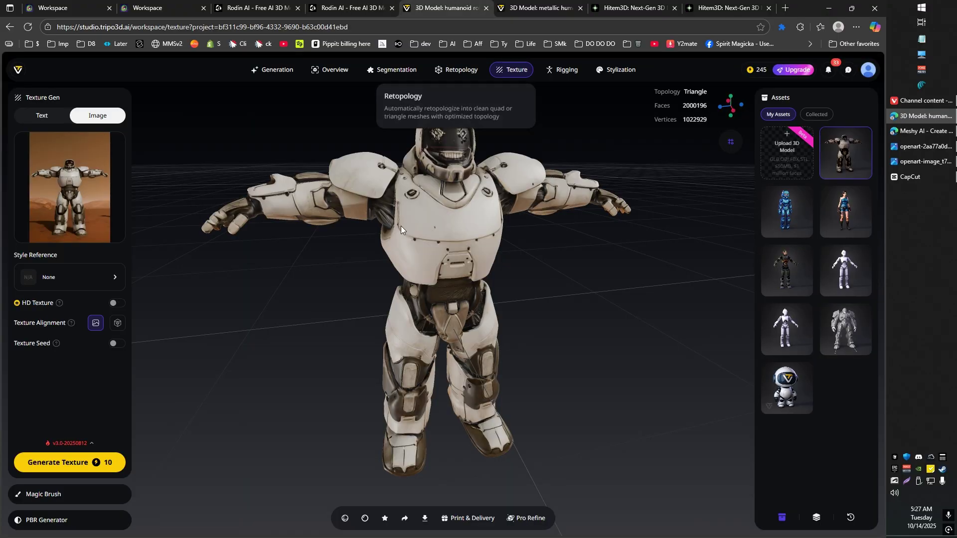
pyautogui.moveTo(346, 232)
pyautogui.mouseDown()
pyautogui.moveTo(378, 243)
pyautogui.moveTo(349, 238)
pyautogui.mouseUp()
pyautogui.click(427, 229)
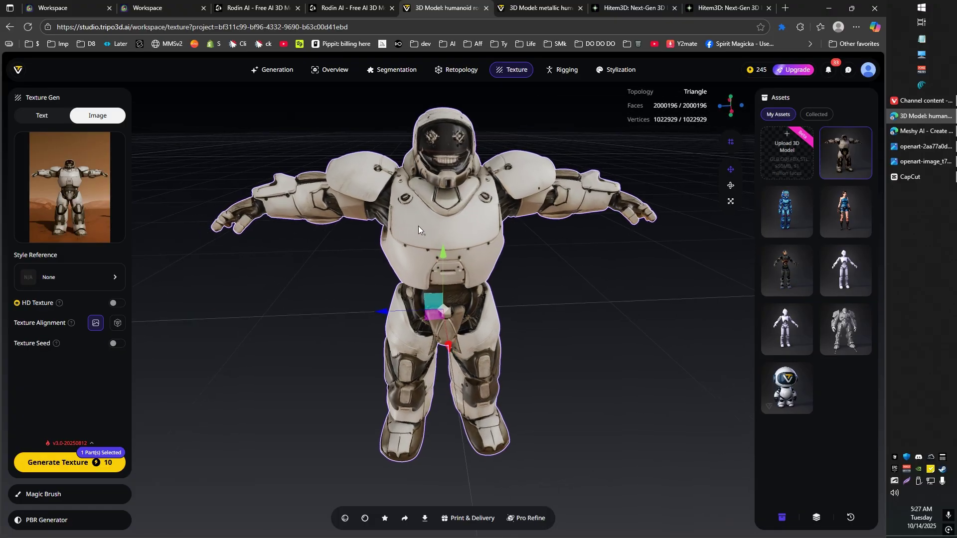
pyautogui.click(921, 148)
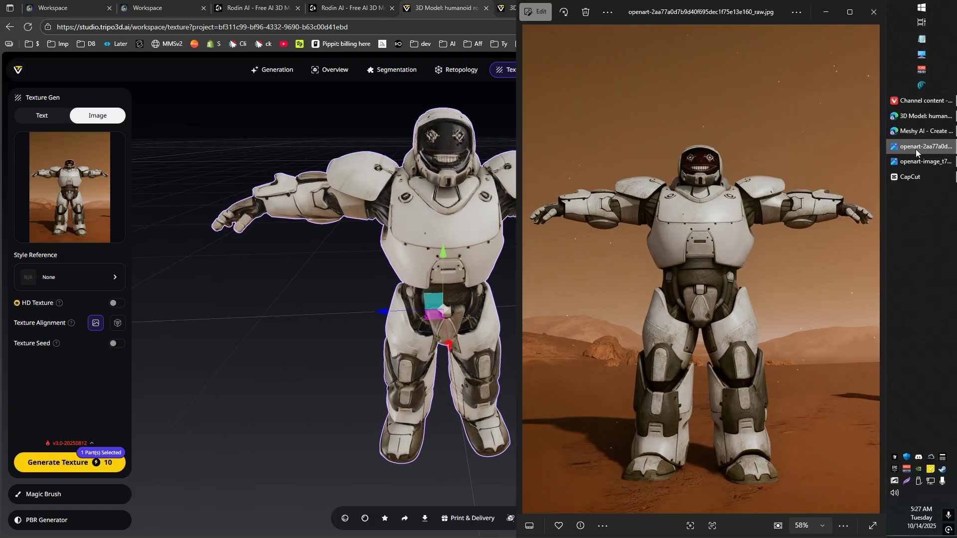
pyautogui.click(456, 226)
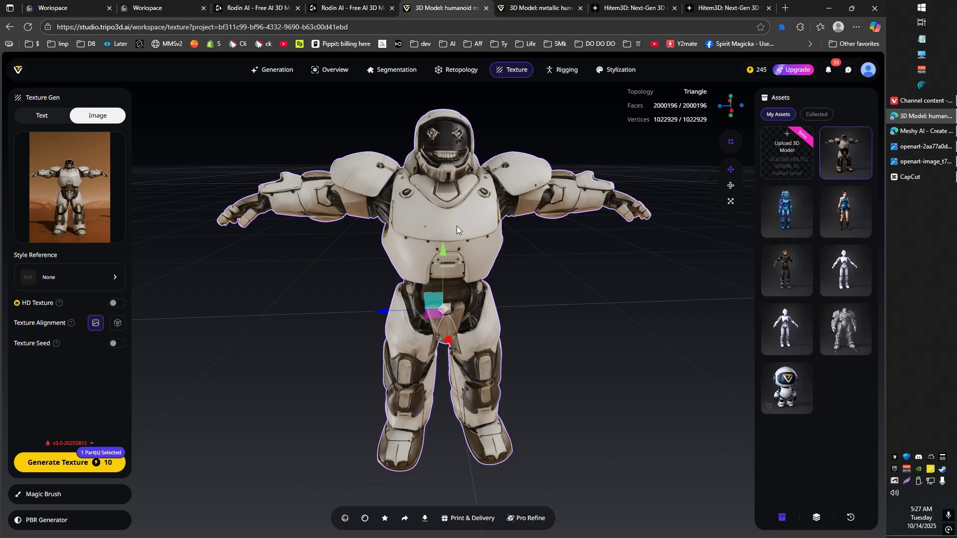
pyautogui.click(917, 149)
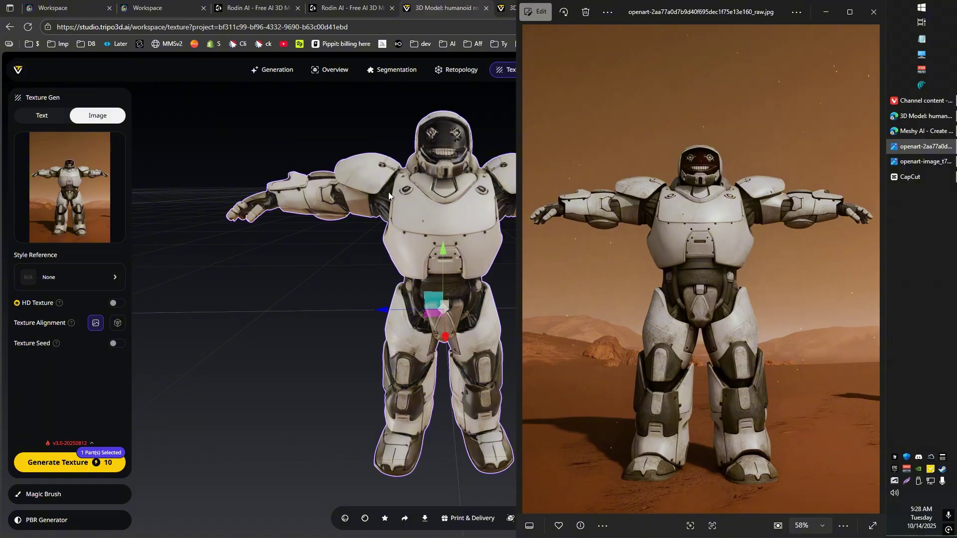
# Step: Orbit the Tripo robot around to a straight back view
pyautogui.click(332, 267)
pyautogui.moveTo(370, 256)
pyautogui.mouseDown()
pyautogui.moveTo(572, 247)
pyautogui.moveTo(566, 253)
pyautogui.mouseUp()
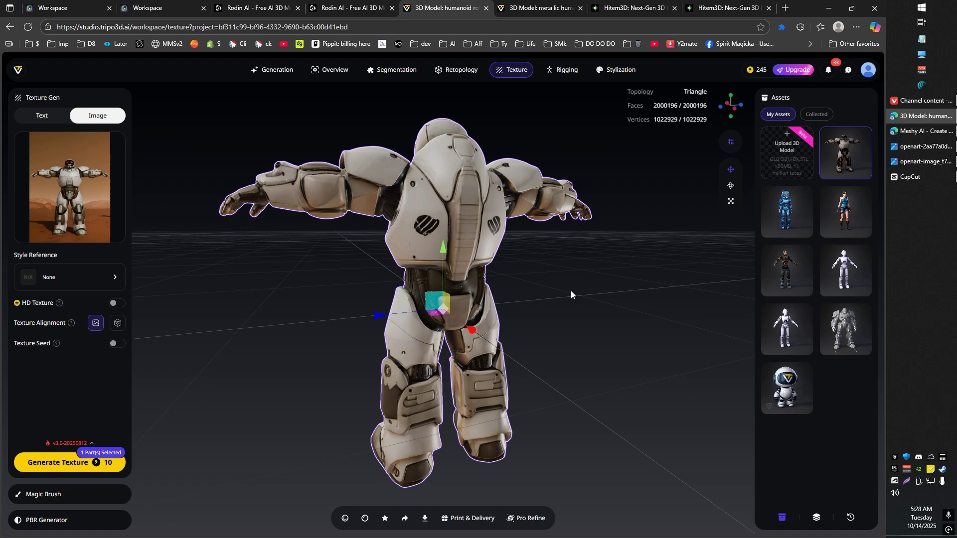
pyautogui.moveTo(531, 229); pyautogui.dragTo(506, 235)
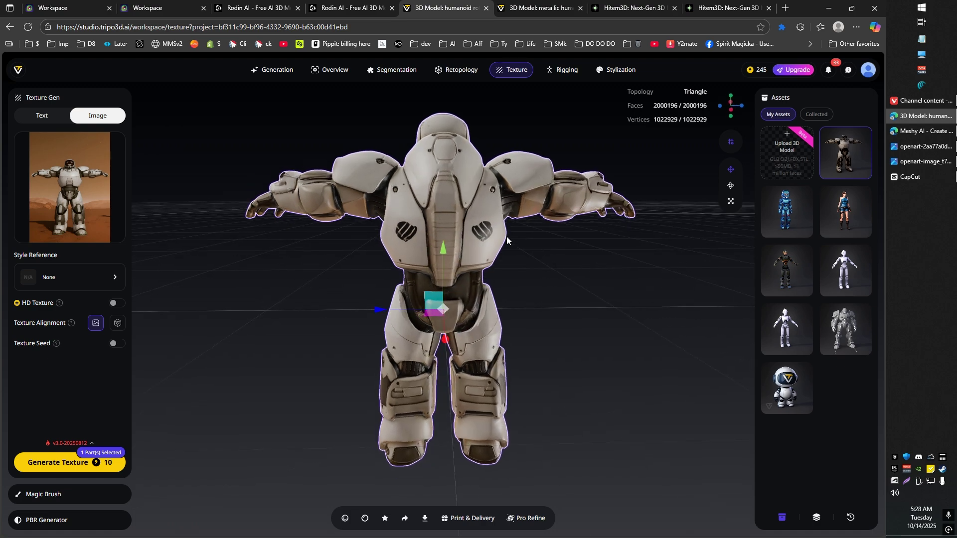
# Step: Revisit the Rodin pages, then orbit the Meshy robot to a squared-up back view
pyautogui.click(326, 2)
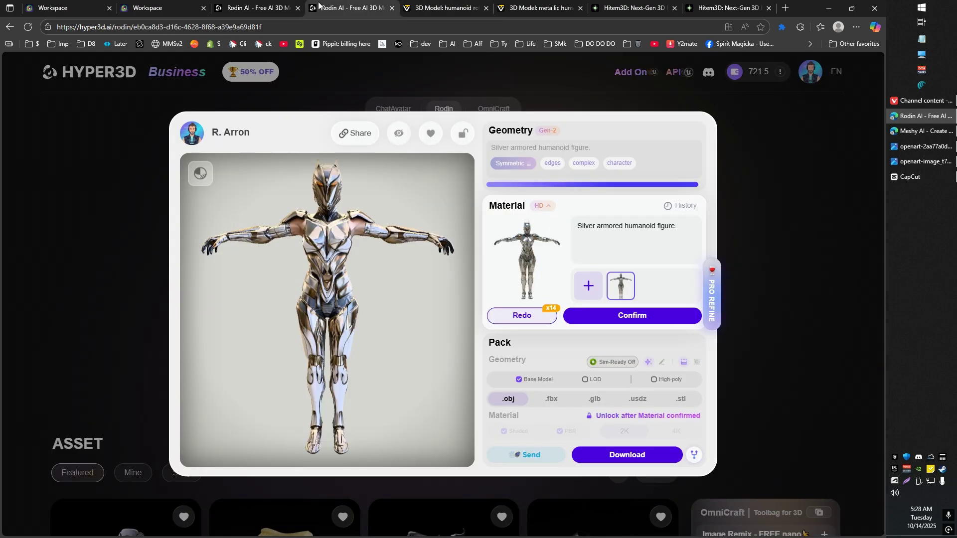
pyautogui.click(259, 7)
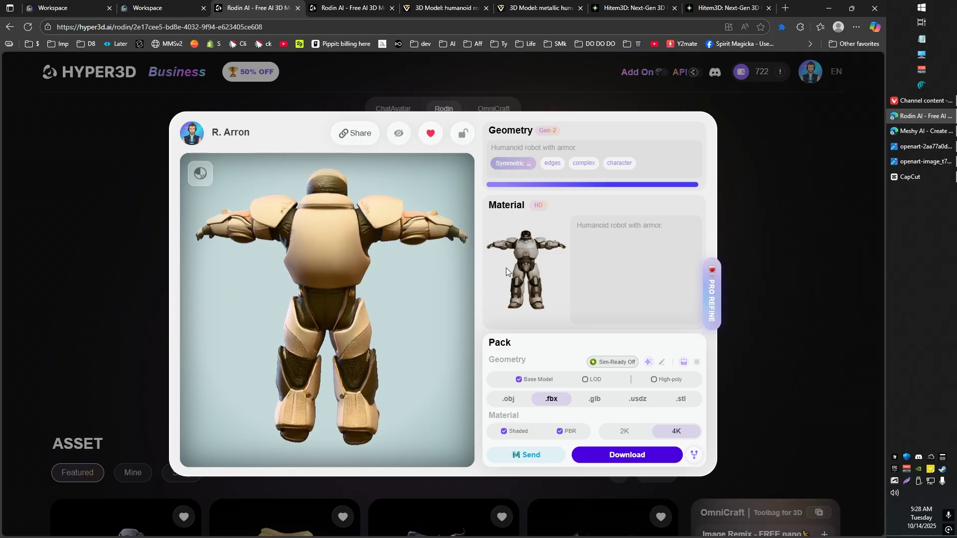
pyautogui.click(124, 9)
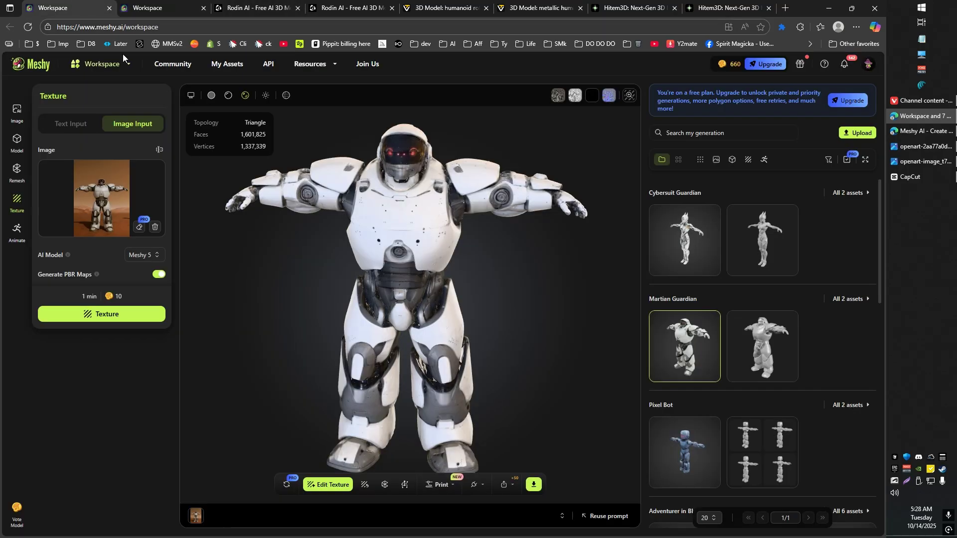
pyautogui.moveTo(328, 236); pyautogui.dragTo(570, 260)
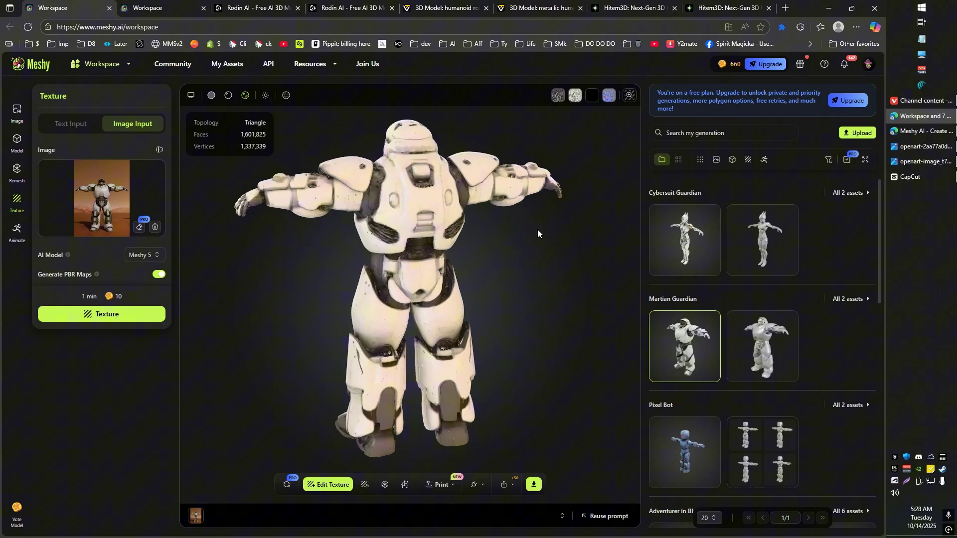
pyautogui.moveTo(497, 280); pyautogui.dragTo(412, 198)
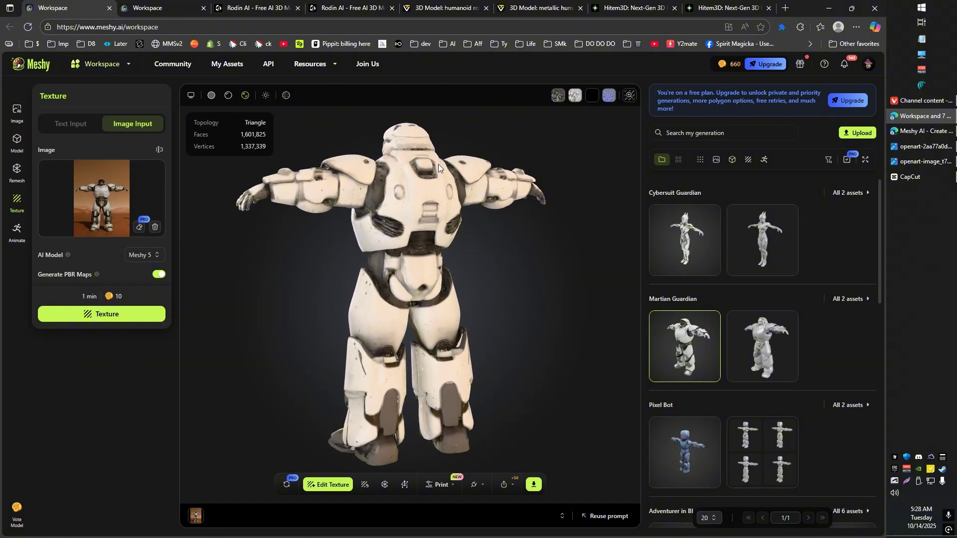
pyautogui.moveTo(414, 319); pyautogui.dragTo(471, 306)
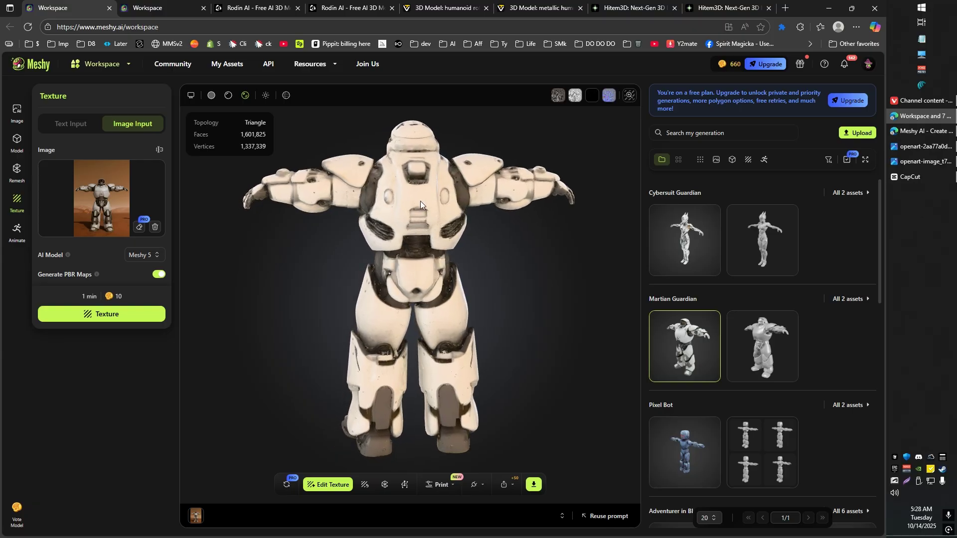
# Step: Check the Tripo robot's back, then open Tripo's silver female warrior model
pyautogui.click(349, 8)
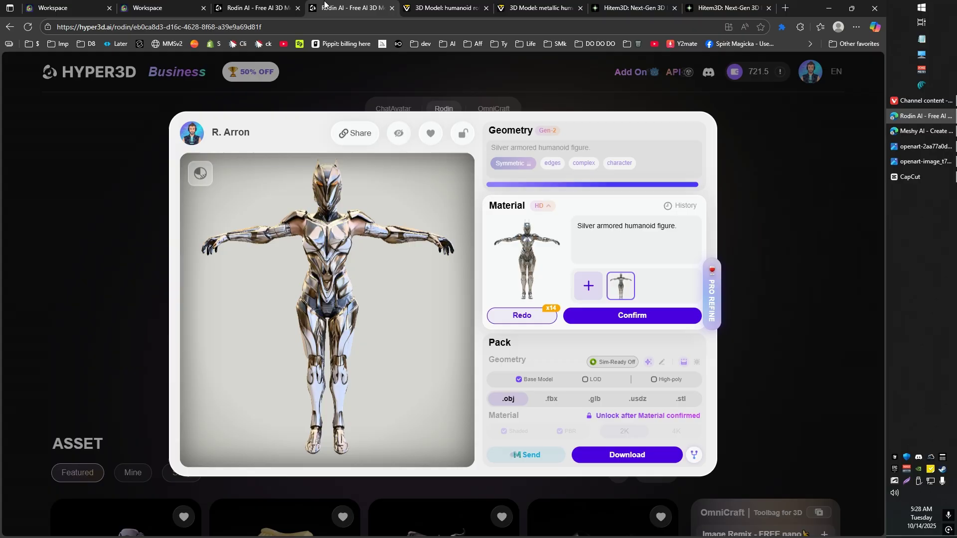
pyautogui.click(427, 4)
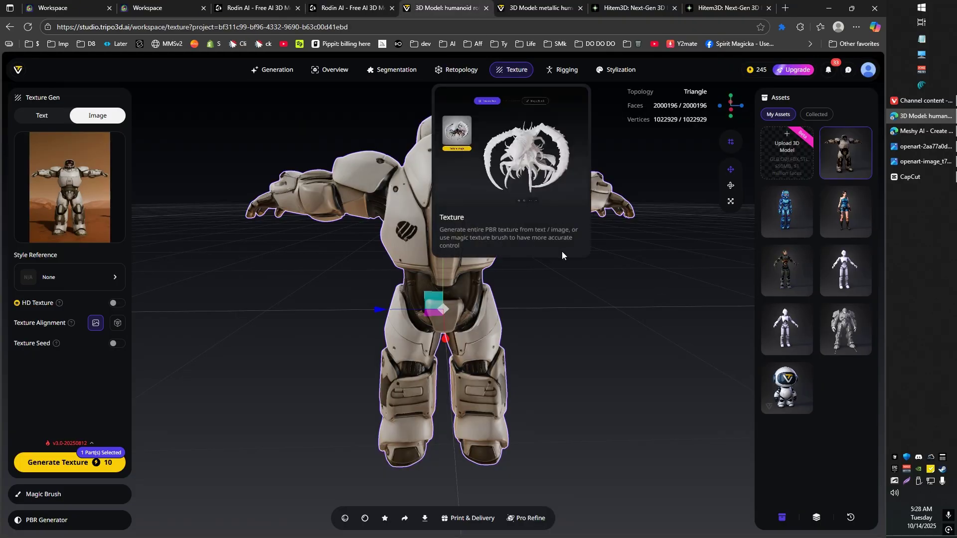
pyautogui.moveTo(516, 327)
pyautogui.mouseDown()
pyautogui.moveTo(503, 327)
pyautogui.moveTo(543, 315)
pyautogui.moveTo(356, 309)
pyautogui.mouseUp()
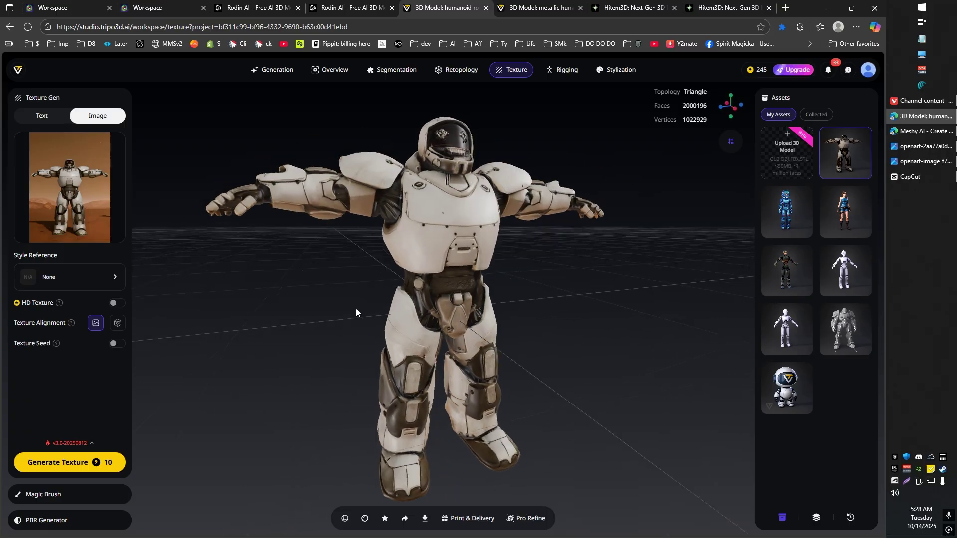
pyautogui.click(434, 301)
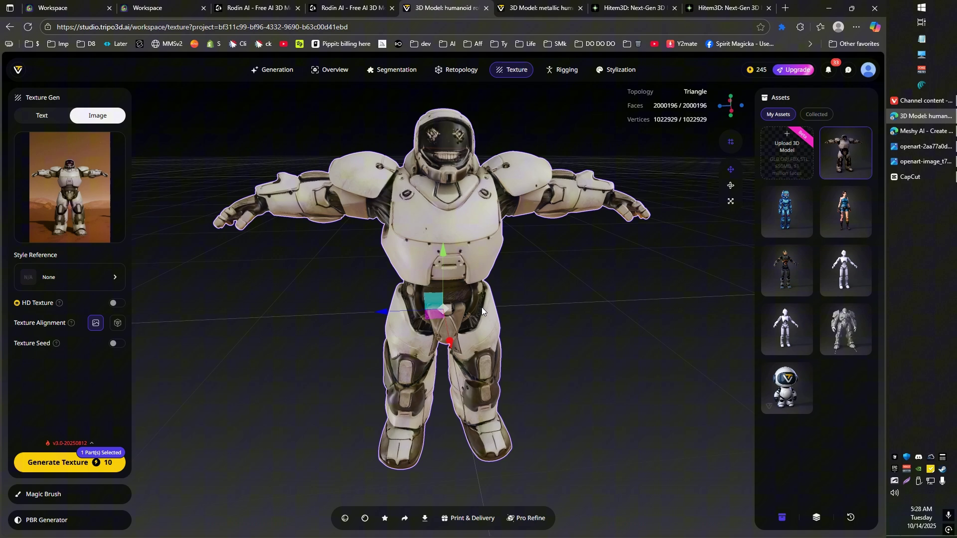
pyautogui.click(519, 9)
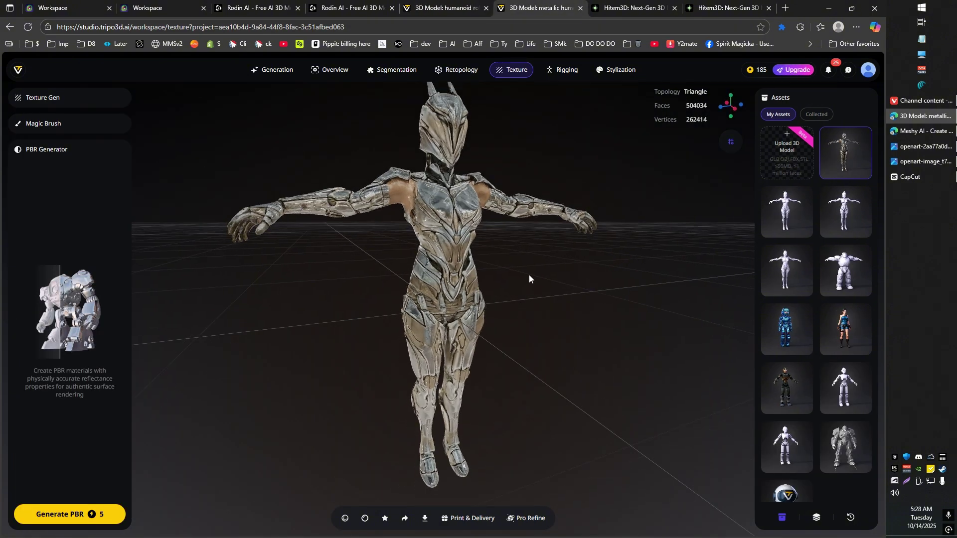
# Step: Orbit and zoom the Tripo warrior to inspect its side and gloved hand
pyautogui.moveTo(491, 279)
pyautogui.mouseDown()
pyautogui.moveTo(631, 274)
pyautogui.moveTo(399, 270)
pyautogui.mouseUp()
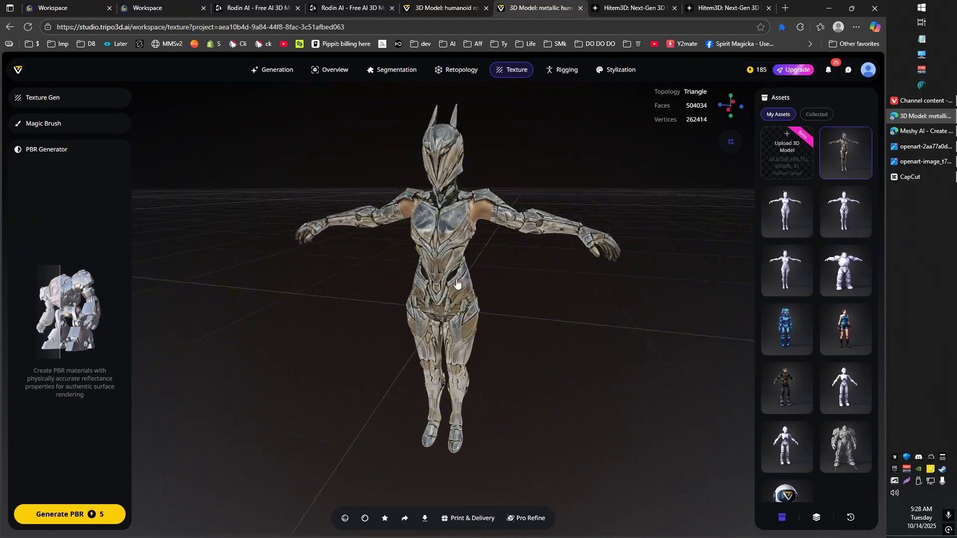
pyautogui.scroll(3, 382, 270)
pyautogui.scroll(3, 418, 270)
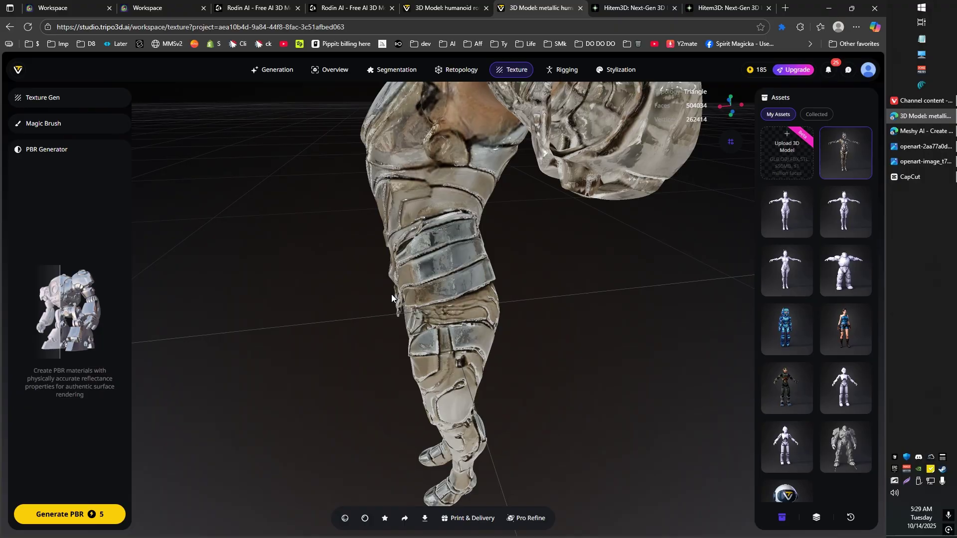
pyautogui.moveTo(398, 284)
pyautogui.mouseDown()
pyautogui.moveTo(425, 371)
pyautogui.moveTo(399, 346)
pyautogui.moveTo(405, 363)
pyautogui.moveTo(456, 368)
pyautogui.moveTo(506, 359)
pyautogui.moveTo(491, 328)
pyautogui.mouseUp()
pyautogui.click(425, 371)
# Step: Turn the warrior to a front-quarter view and compare it with its reference image
pyautogui.scroll(2, 433, 459)
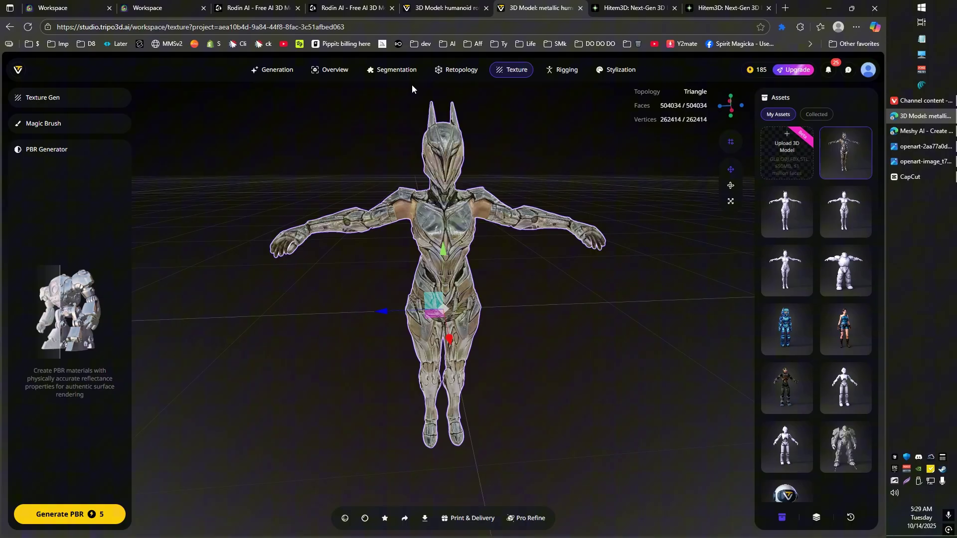
pyautogui.moveTo(436, 245)
pyautogui.mouseDown()
pyautogui.moveTo(381, 306)
pyautogui.moveTo(441, 294)
pyautogui.moveTo(373, 276)
pyautogui.moveTo(524, 270)
pyautogui.moveTo(506, 281)
pyautogui.moveTo(525, 270)
pyautogui.mouseUp()
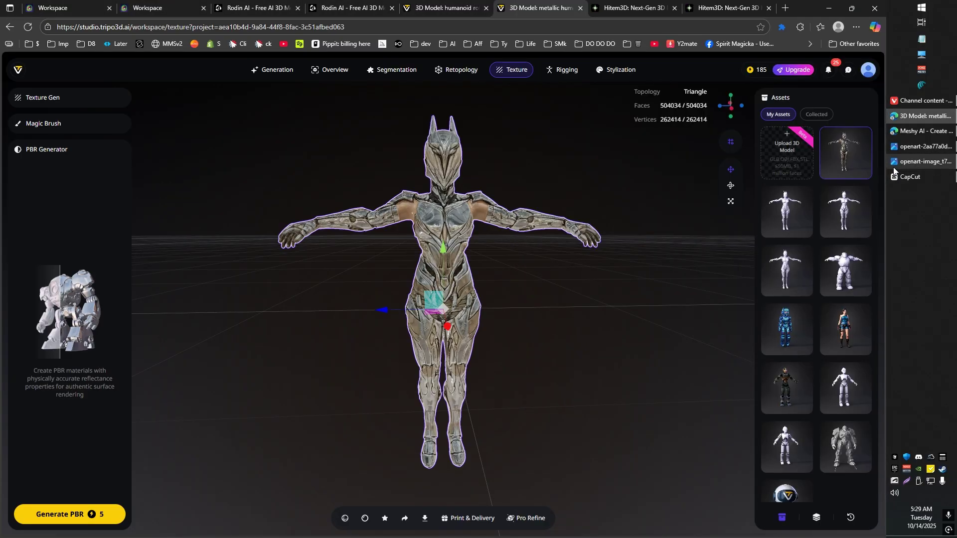
pyautogui.click(895, 162)
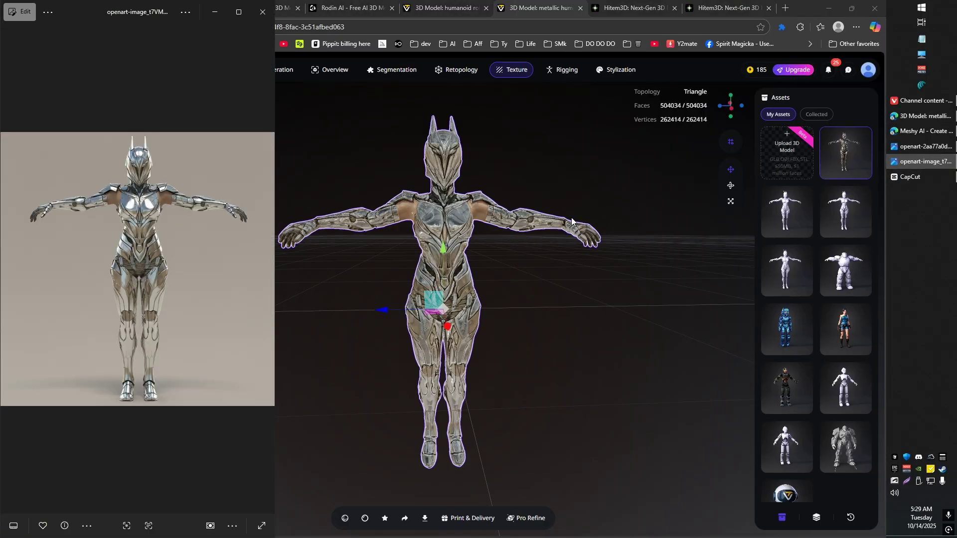
pyautogui.moveTo(387, 278)
pyautogui.mouseDown()
pyautogui.moveTo(493, 301)
pyautogui.moveTo(369, 282)
pyautogui.moveTo(396, 291)
pyautogui.mouseUp()
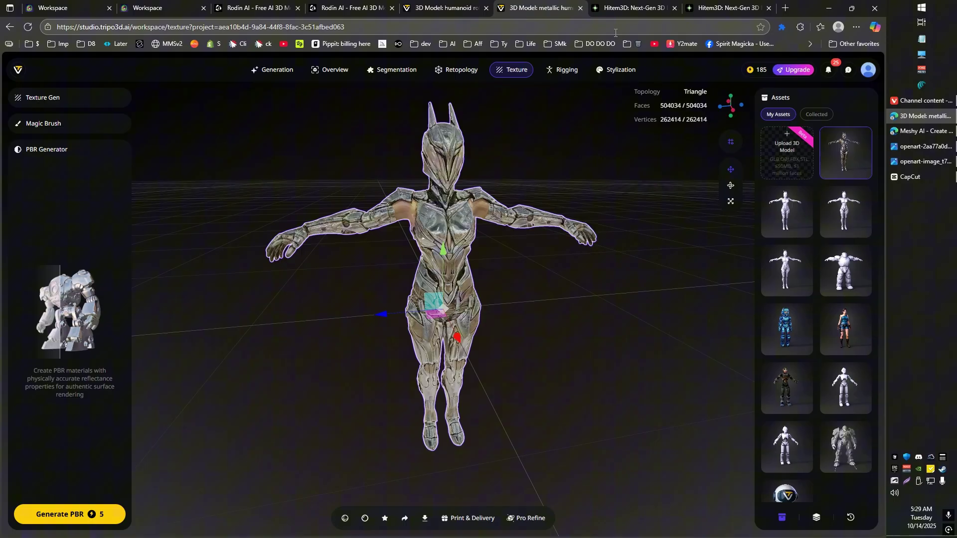
pyautogui.click(629, 8)
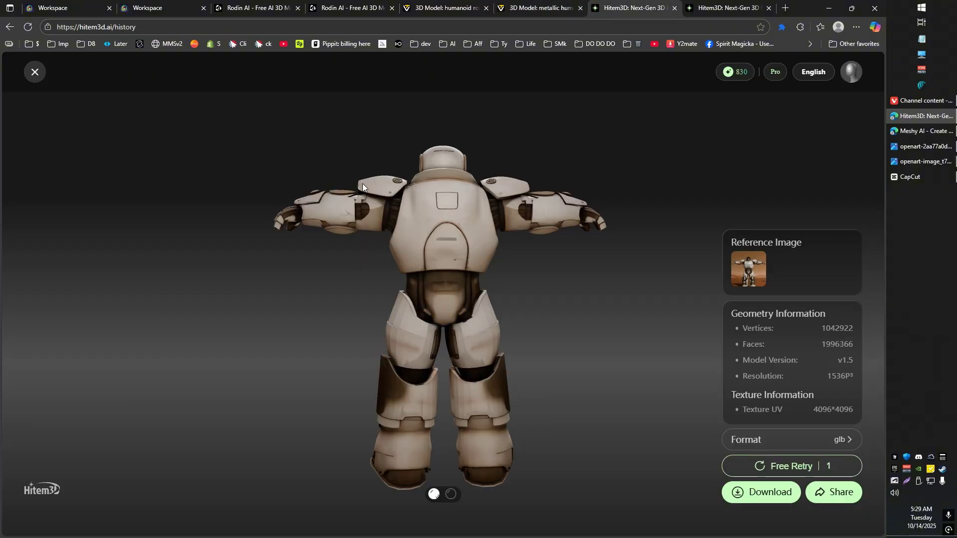
pyautogui.moveTo(363, 183); pyautogui.dragTo(563, 202)
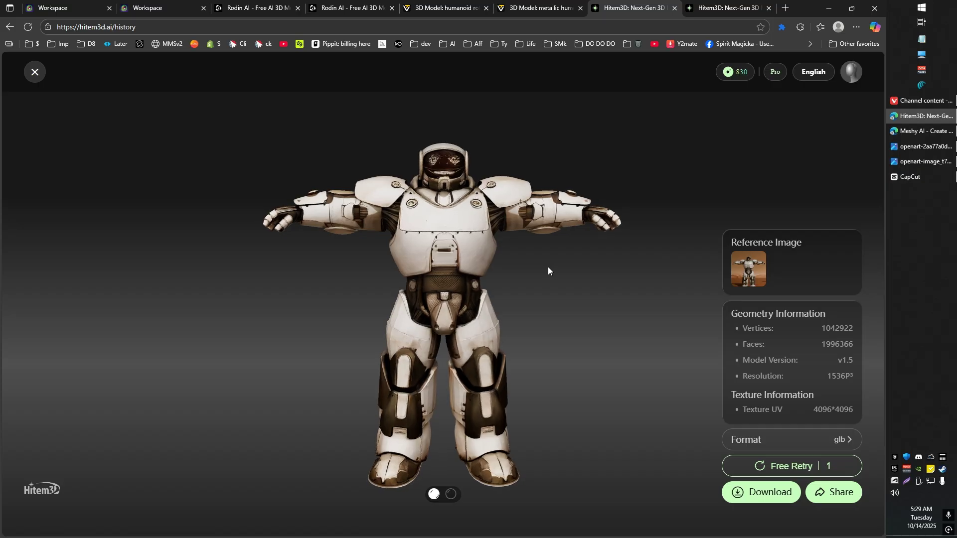
pyautogui.scroll(1, 579, 234)
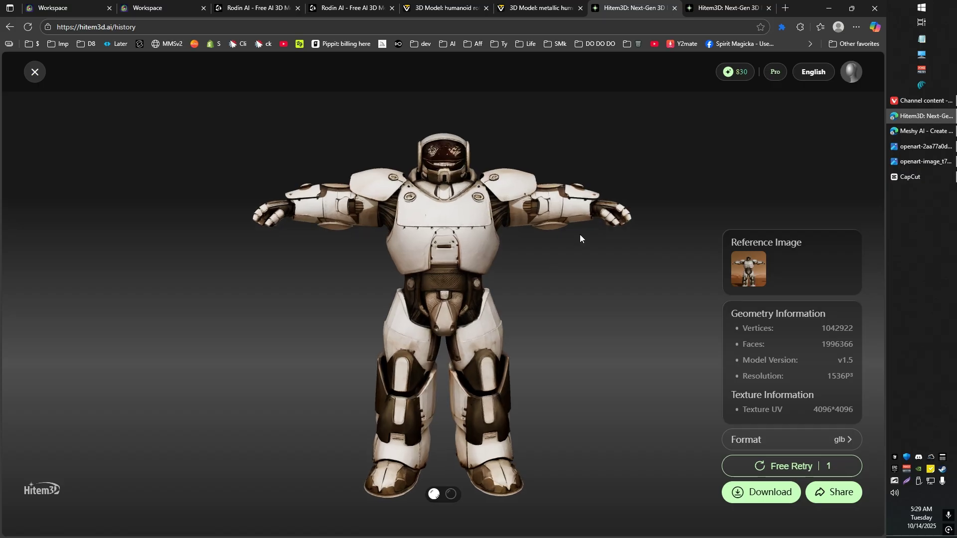
pyautogui.click(909, 146)
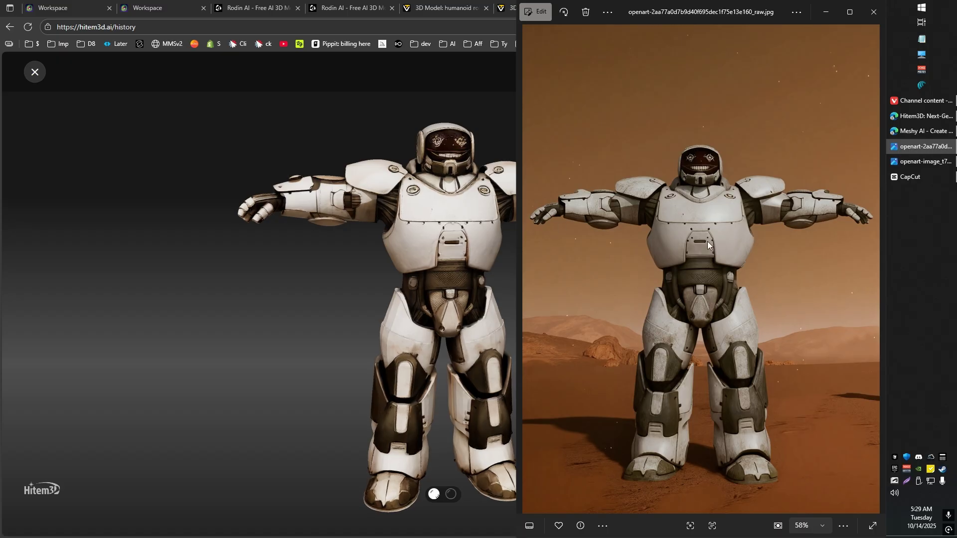
pyautogui.scroll(3, 707, 241)
pyautogui.scroll(1, 636, 242)
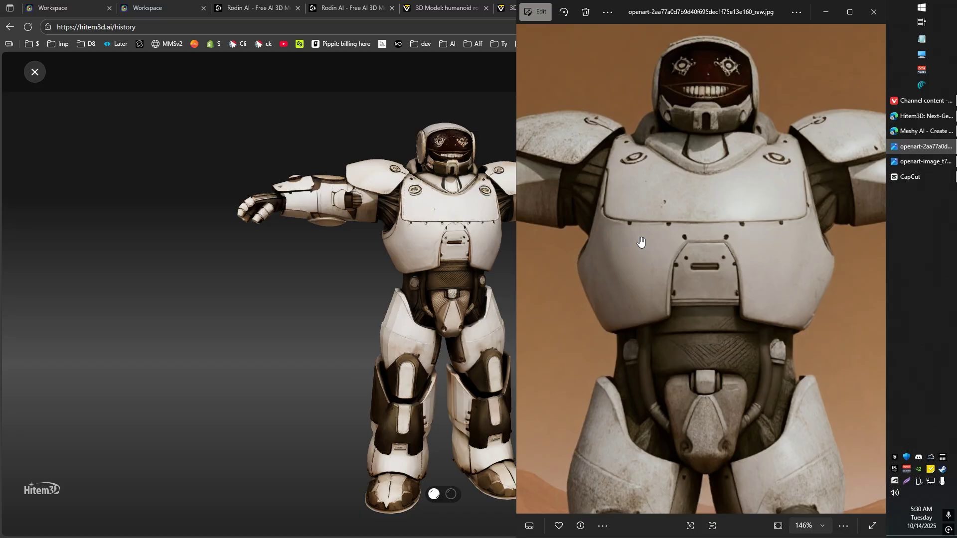
pyautogui.scroll(1, 664, 265)
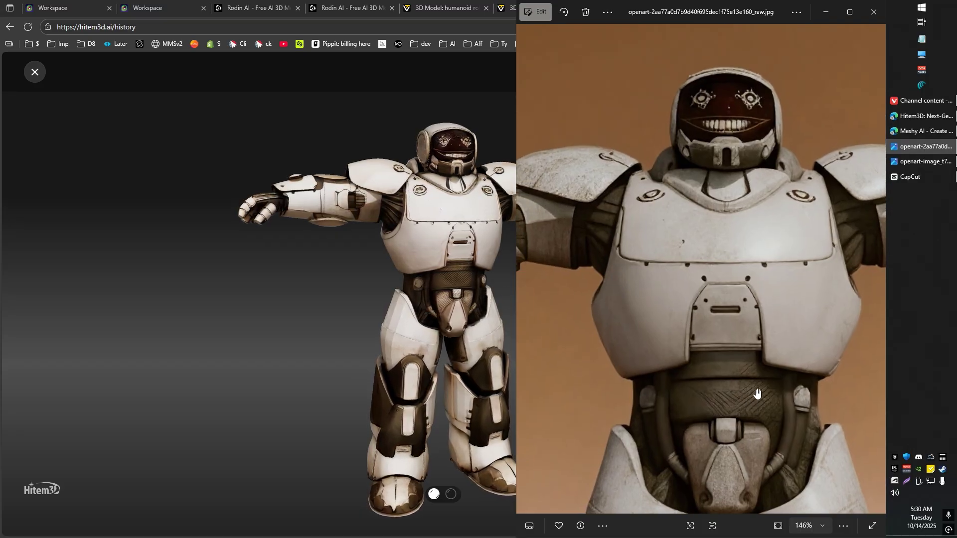
pyautogui.click(442, 324)
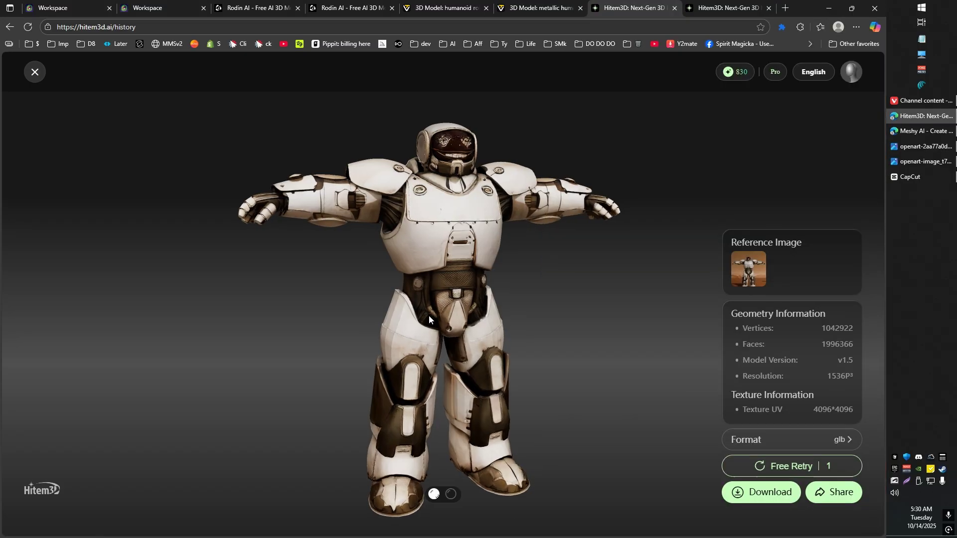
# Step: Zoom in on Hitem3D's robot torso at three-quarter view and check it against the reference photo
pyautogui.scroll(3, 498, 289)
pyautogui.scroll(3, 491, 289)
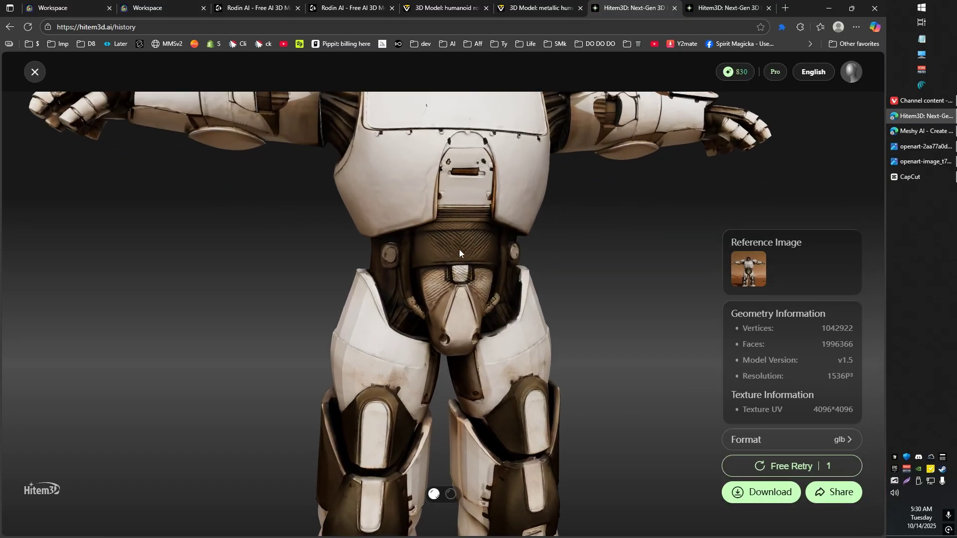
pyautogui.scroll(-2, 465, 259)
pyautogui.moveTo(392, 245); pyautogui.dragTo(500, 218)
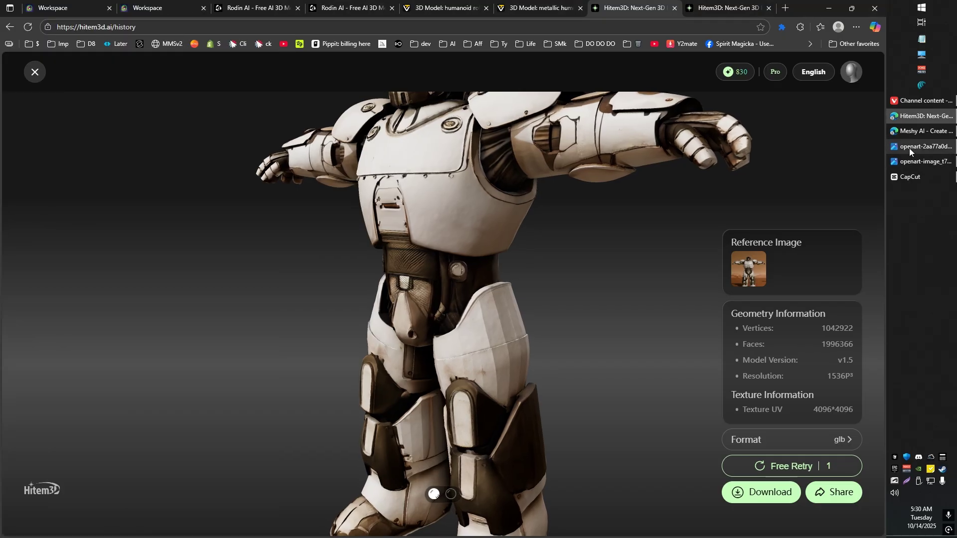
pyautogui.click(909, 147)
pyautogui.scroll(-2, 668, 239)
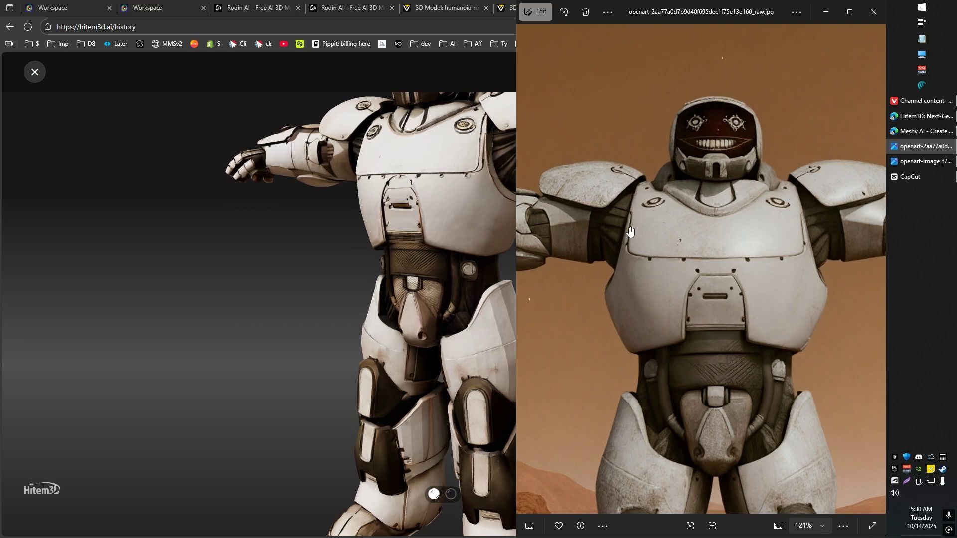
pyautogui.click(298, 218)
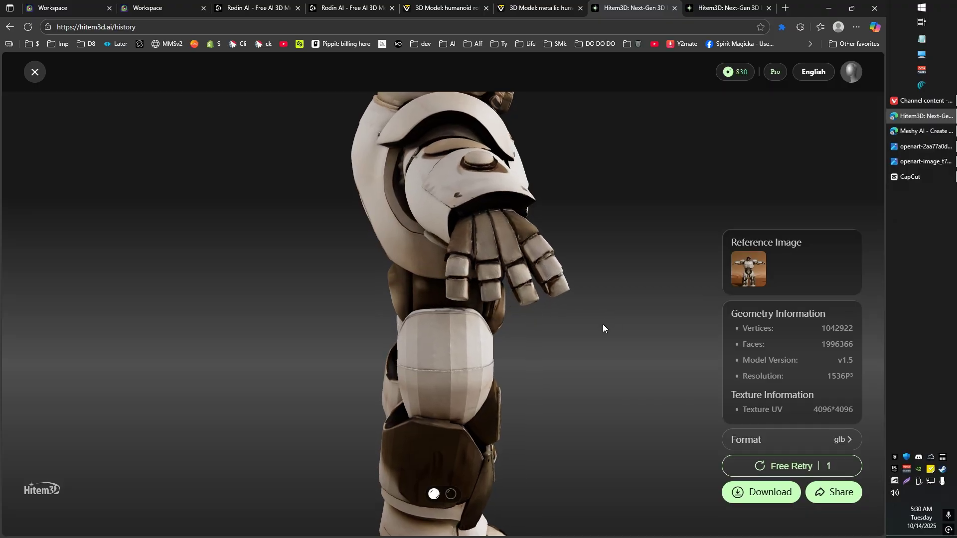
# Step: Orbit close around the Hitem3D robot's arm and hand, then view the Meshy robot sideways
pyautogui.moveTo(603, 328); pyautogui.dragTo(584, 328)
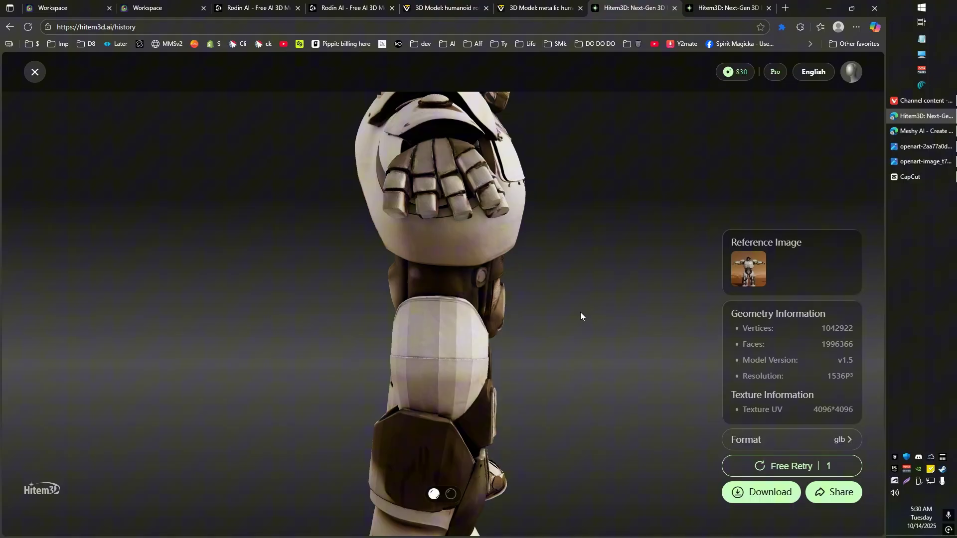
pyautogui.moveTo(580, 312)
pyautogui.mouseDown()
pyautogui.moveTo(538, 311)
pyautogui.moveTo(596, 324)
pyautogui.moveTo(486, 270)
pyautogui.moveTo(402, 268)
pyautogui.moveTo(428, 301)
pyautogui.moveTo(535, 326)
pyautogui.moveTo(585, 324)
pyautogui.moveTo(560, 253)
pyautogui.moveTo(608, 316)
pyautogui.moveTo(574, 325)
pyautogui.moveTo(459, 311)
pyautogui.moveTo(267, 323)
pyautogui.moveTo(324, 325)
pyautogui.moveTo(307, 331)
pyautogui.moveTo(402, 312)
pyautogui.moveTo(409, 200)
pyautogui.mouseUp()
pyautogui.moveTo(483, 284)
pyautogui.mouseDown()
pyautogui.moveTo(581, 307)
pyautogui.moveTo(548, 307)
pyautogui.moveTo(414, 357)
pyautogui.moveTo(477, 345)
pyautogui.moveTo(549, 248)
pyautogui.moveTo(609, 262)
pyautogui.moveTo(540, 262)
pyautogui.moveTo(566, 369)
pyautogui.moveTo(549, 352)
pyautogui.moveTo(554, 324)
pyautogui.moveTo(524, 277)
pyautogui.mouseUp()
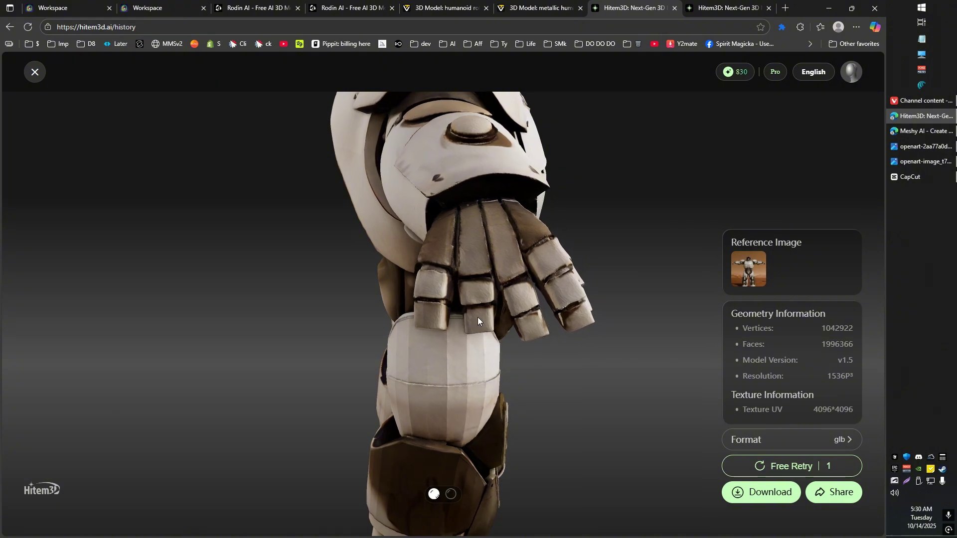
pyautogui.click(87, 2)
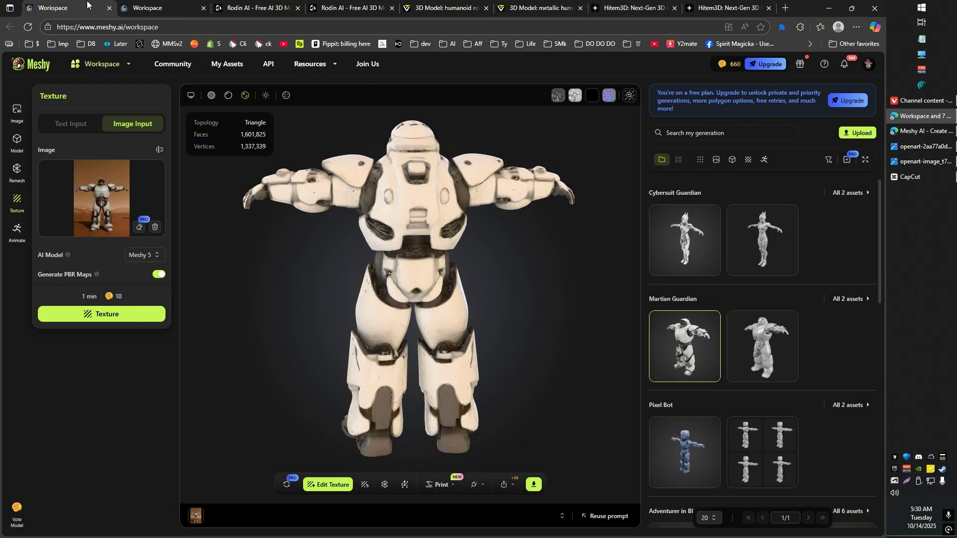
pyautogui.moveTo(309, 198)
pyautogui.mouseDown()
pyautogui.moveTo(405, 214)
pyautogui.moveTo(382, 289)
pyautogui.mouseUp()
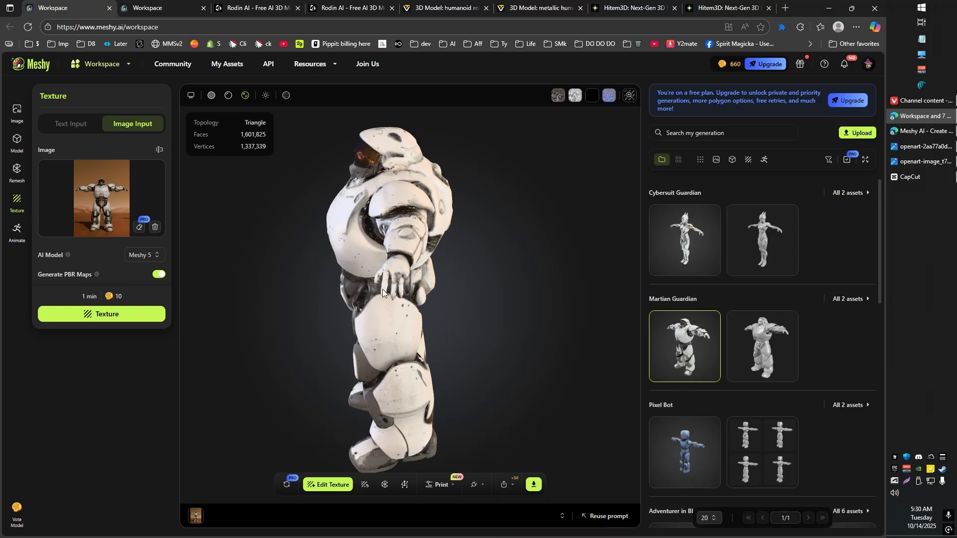
# Step: Turn Rodin's armored robot and then its silver humanoid figure sideways for comparison
pyautogui.scroll(3, 318, 203)
pyautogui.click(249, 8)
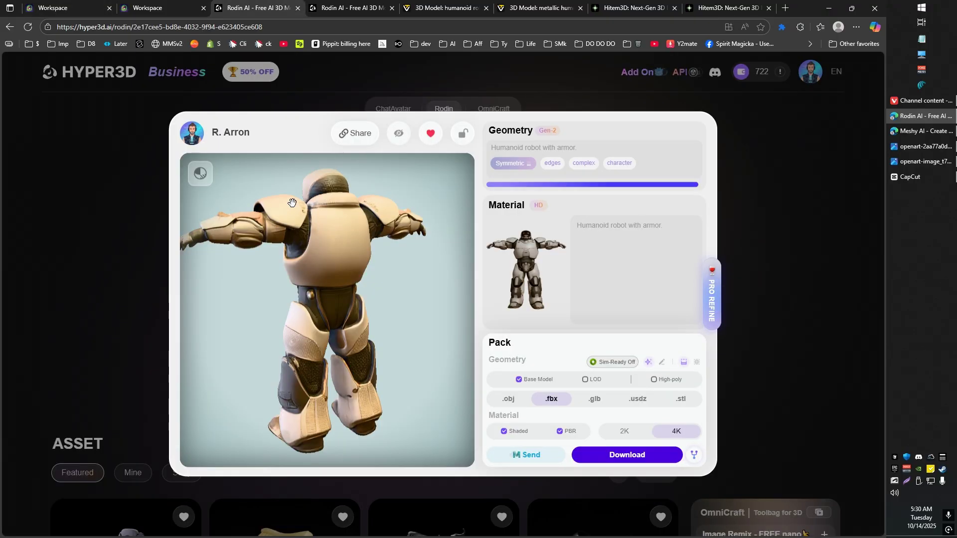
pyautogui.moveTo(320, 256); pyautogui.dragTo(349, 254)
pyautogui.scroll(3, 339, 254)
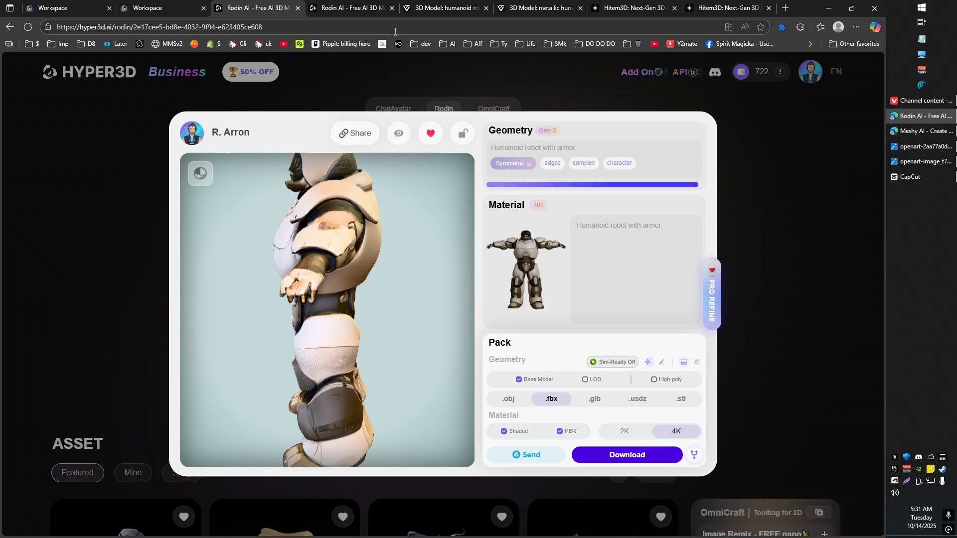
pyautogui.click(370, 6)
pyautogui.moveTo(237, 245)
pyautogui.mouseDown()
pyautogui.moveTo(299, 285)
pyautogui.moveTo(343, 263)
pyautogui.moveTo(484, 296)
pyautogui.mouseUp()
# Step: Bring up Tripo's textured armored robot and orbit it to an oblique side view
pyautogui.click(443, 8)
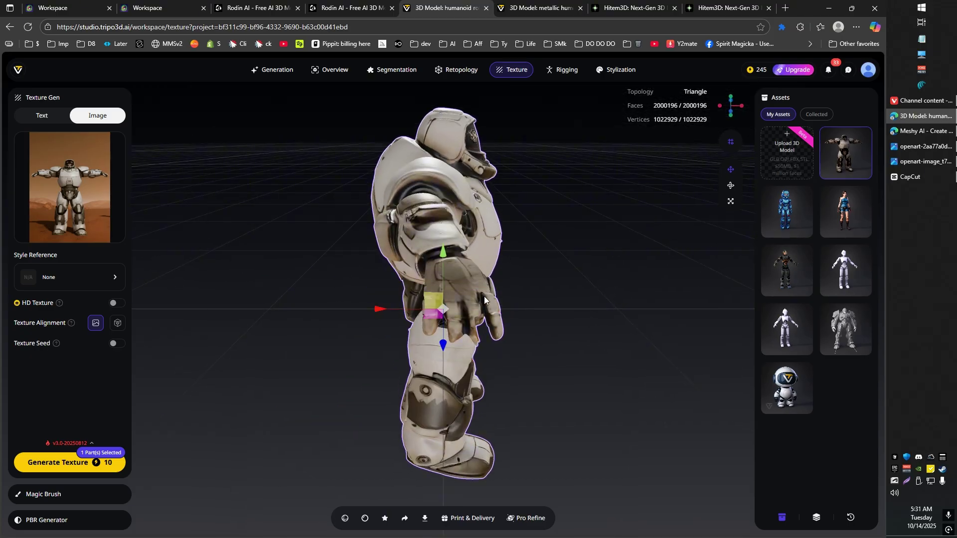
pyautogui.scroll(5, 596, 305)
pyautogui.scroll(-2, 593, 288)
pyautogui.moveTo(589, 303)
pyautogui.mouseDown()
pyautogui.moveTo(354, 227)
pyautogui.moveTo(387, 255)
pyautogui.moveTo(456, 279)
pyautogui.mouseUp()
# Step: Orbit to see the whole robot and compare it with the Mars robot reference photo
pyautogui.scroll(-5, 478, 274)
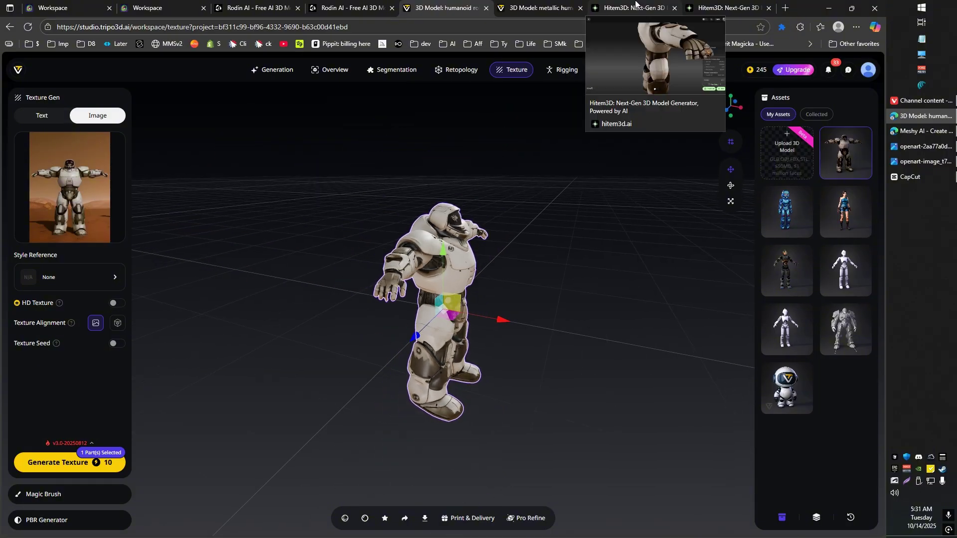
pyautogui.scroll(3, 503, 226)
pyautogui.scroll(2, 519, 202)
pyautogui.scroll(-2, 539, 206)
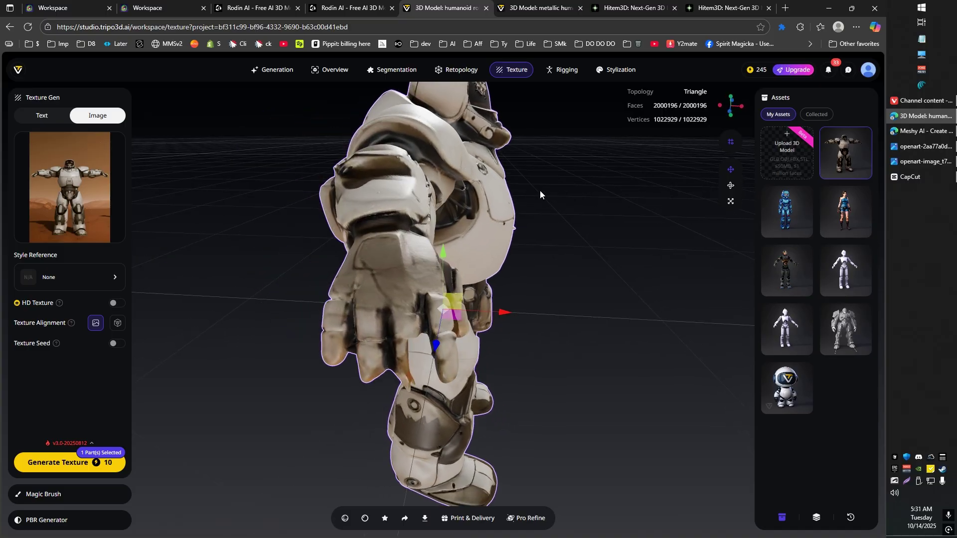
pyautogui.moveTo(539, 191); pyautogui.dragTo(476, 153)
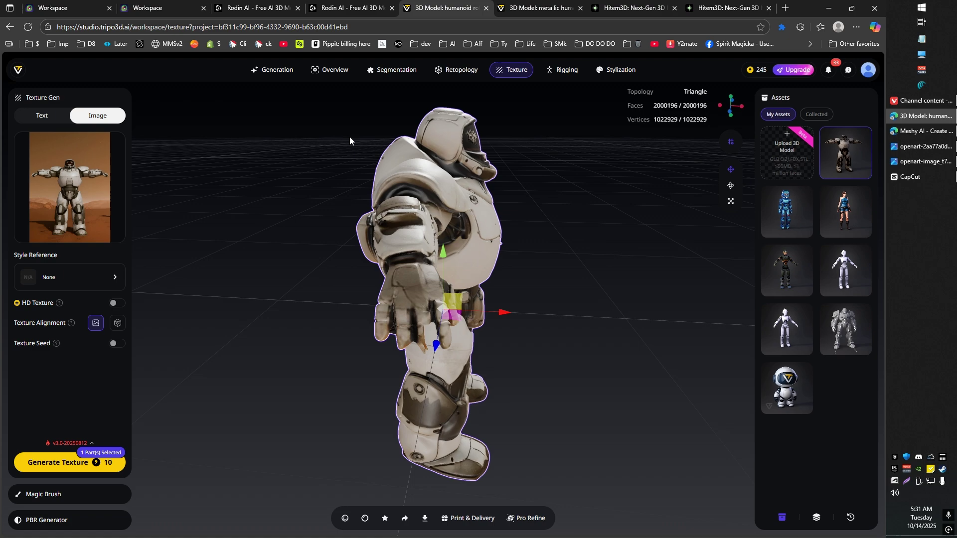
pyautogui.moveTo(846, 153)
pyautogui.click(896, 147)
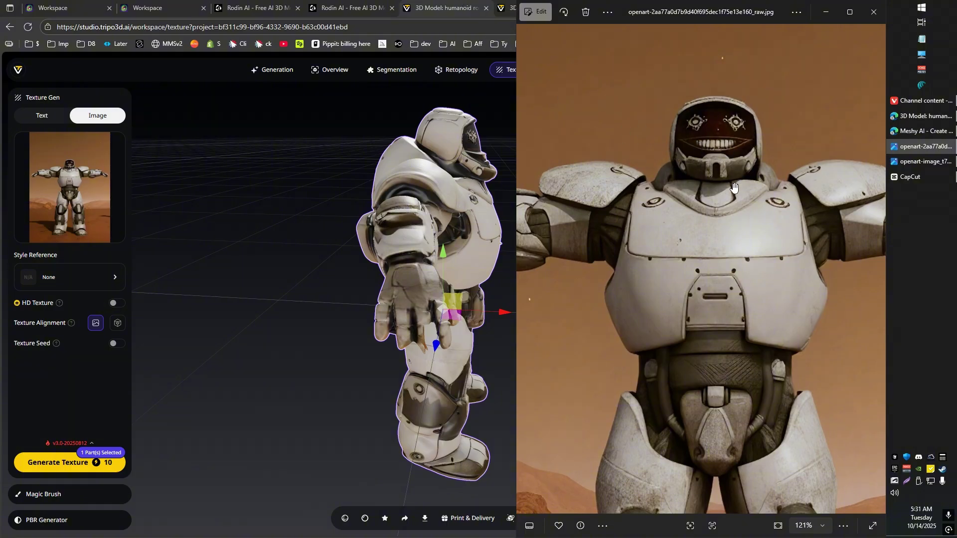
pyautogui.click(449, 5)
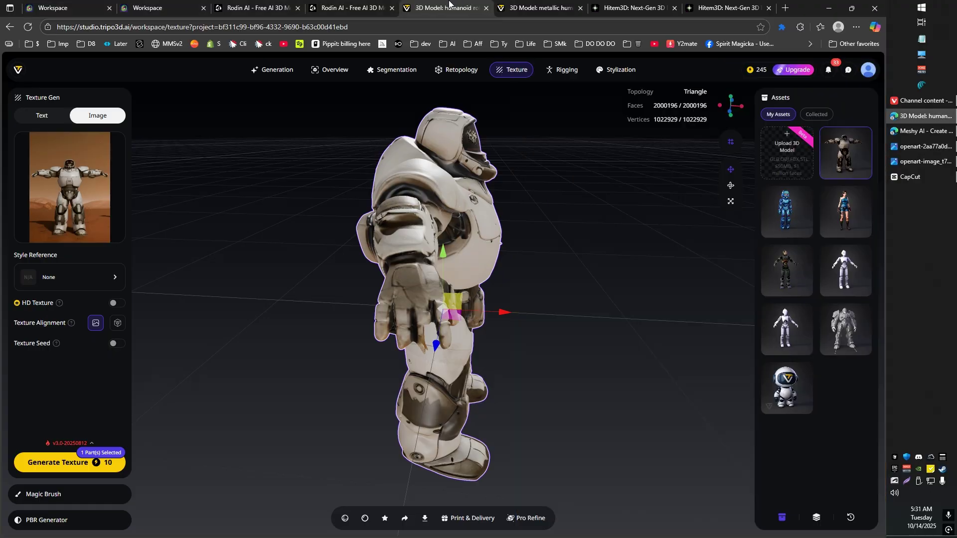
# Step: Glance at Rodin's and Meshy's armored robots, ending on Hitem3D's white armored robot
pyautogui.click(349, 7)
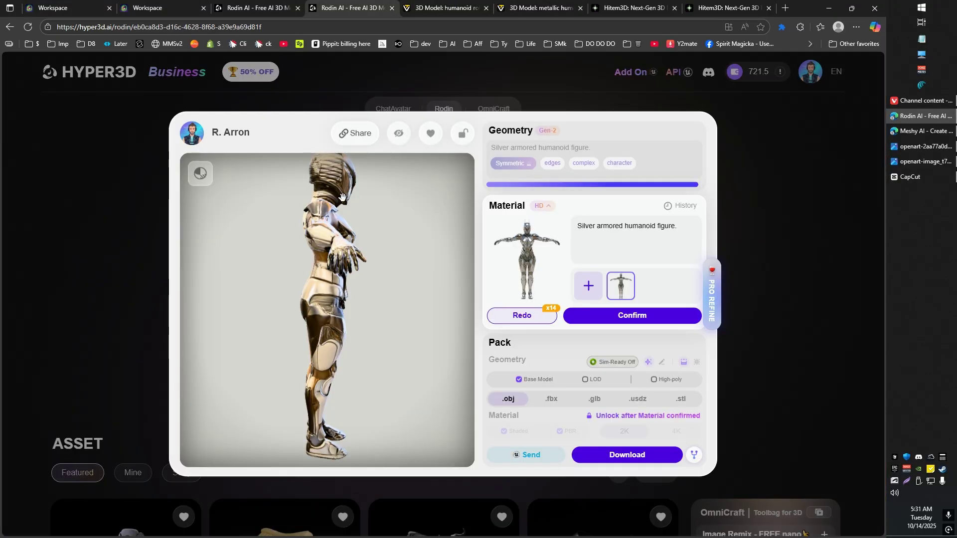
pyautogui.click(283, 4)
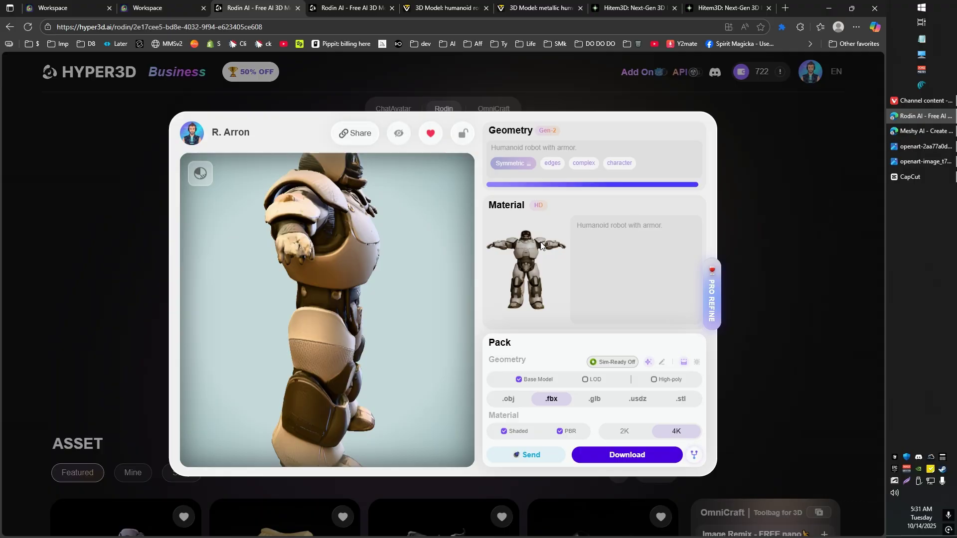
pyautogui.click(75, 4)
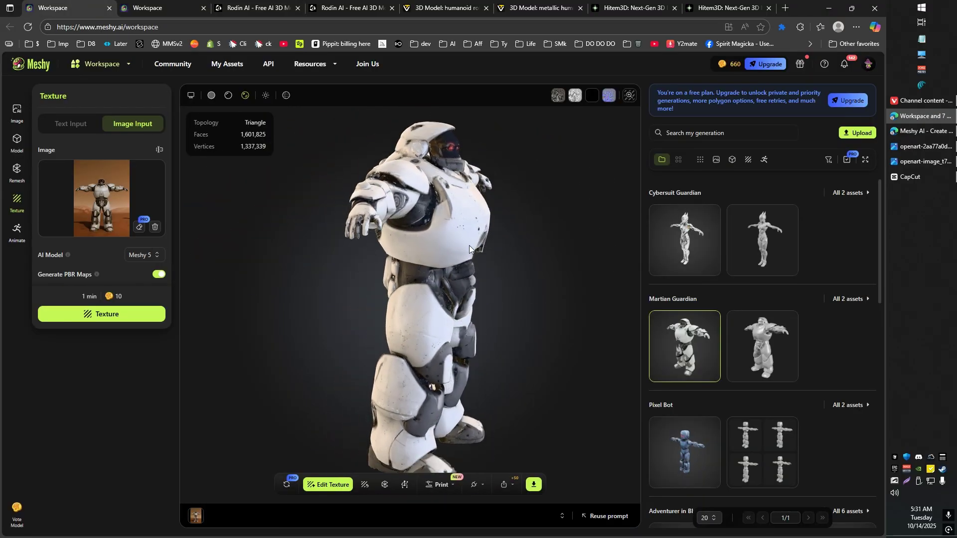
pyautogui.click(694, 9)
pyautogui.hotkey('ctrl', 'shift', 'Tab')
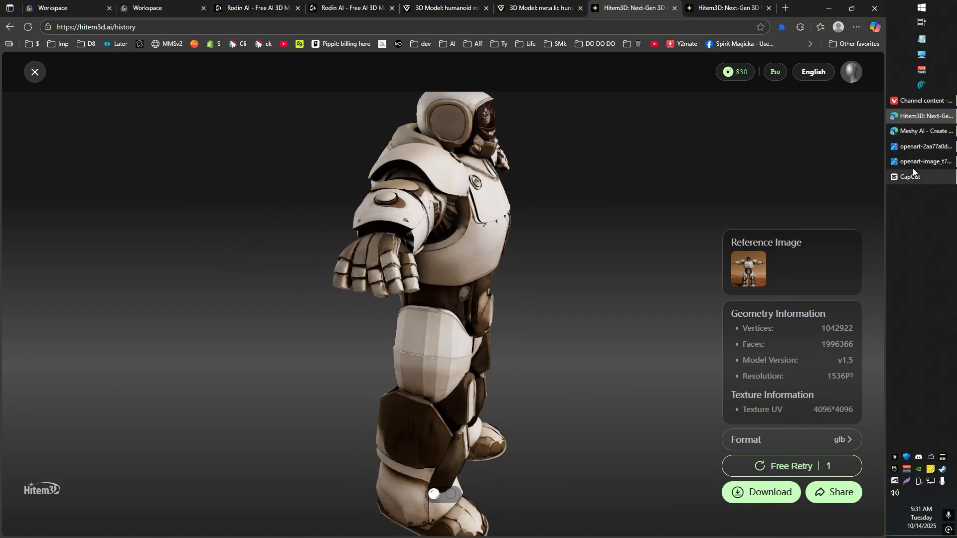
# Step: Compare Hitem3D's white robot with its reference image, viewing it from back, side and front
pyautogui.click(922, 147)
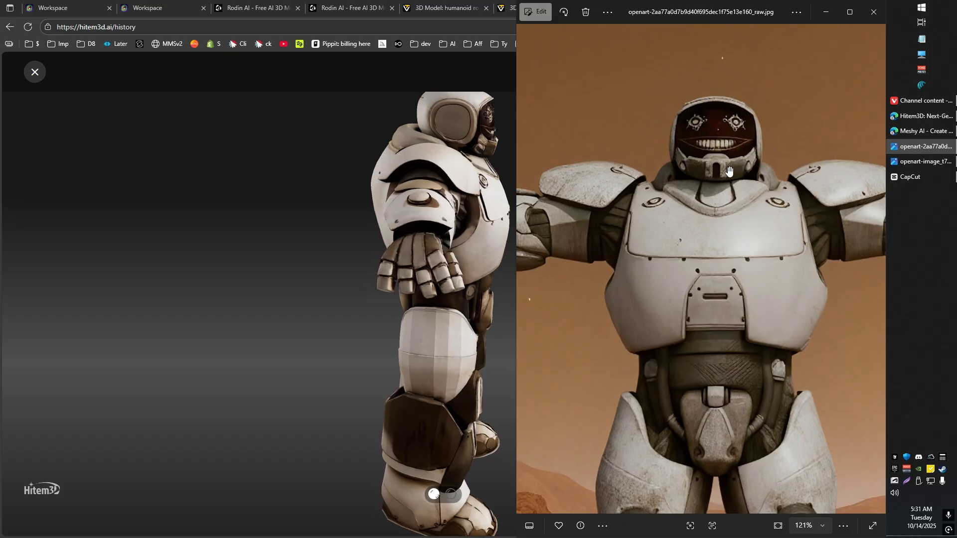
pyautogui.click(391, 340)
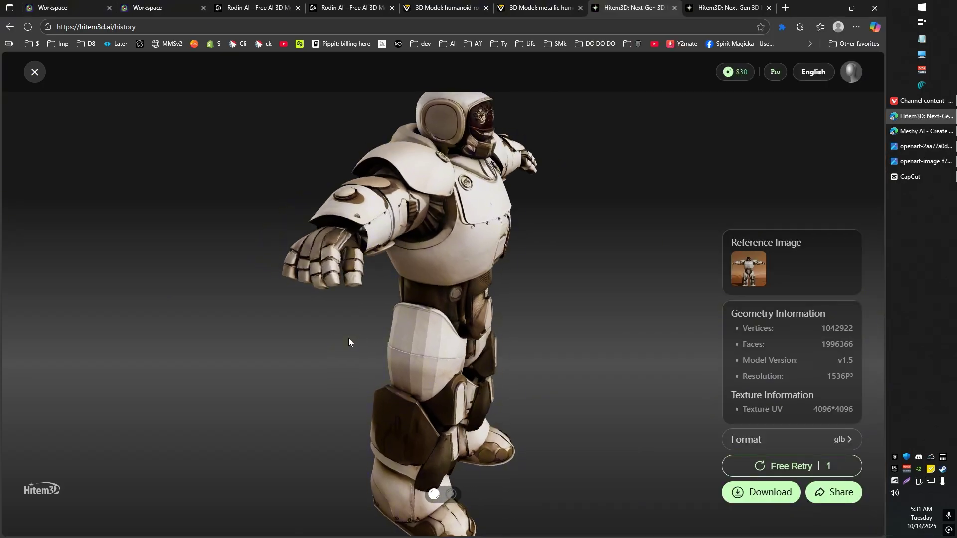
pyautogui.moveTo(310, 316)
pyautogui.mouseDown()
pyautogui.moveTo(567, 294)
pyautogui.moveTo(454, 245)
pyautogui.mouseUp()
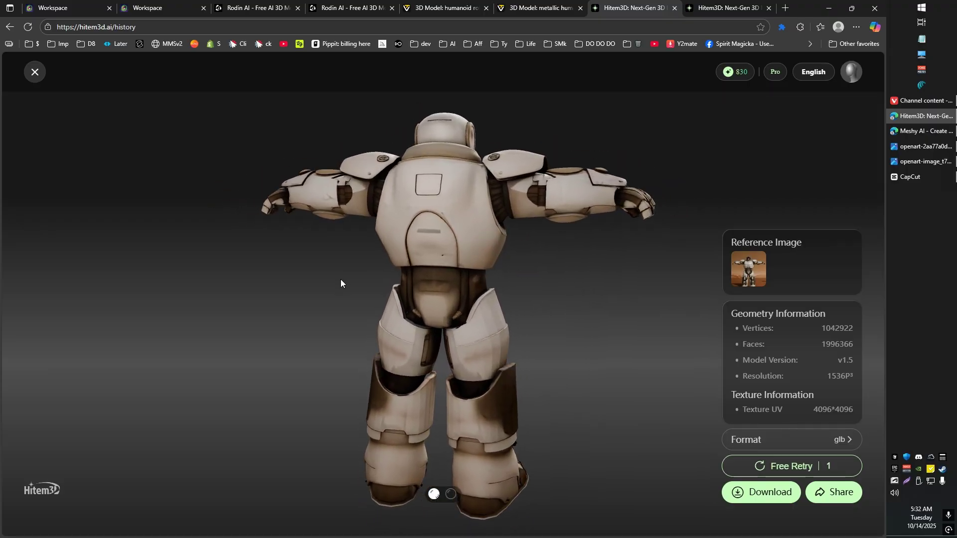
pyautogui.moveTo(475, 293)
pyautogui.mouseDown()
pyautogui.moveTo(301, 300)
pyautogui.moveTo(447, 320)
pyautogui.mouseUp()
pyautogui.scroll(3, 342, 307)
pyautogui.scroll(-3, 446, 317)
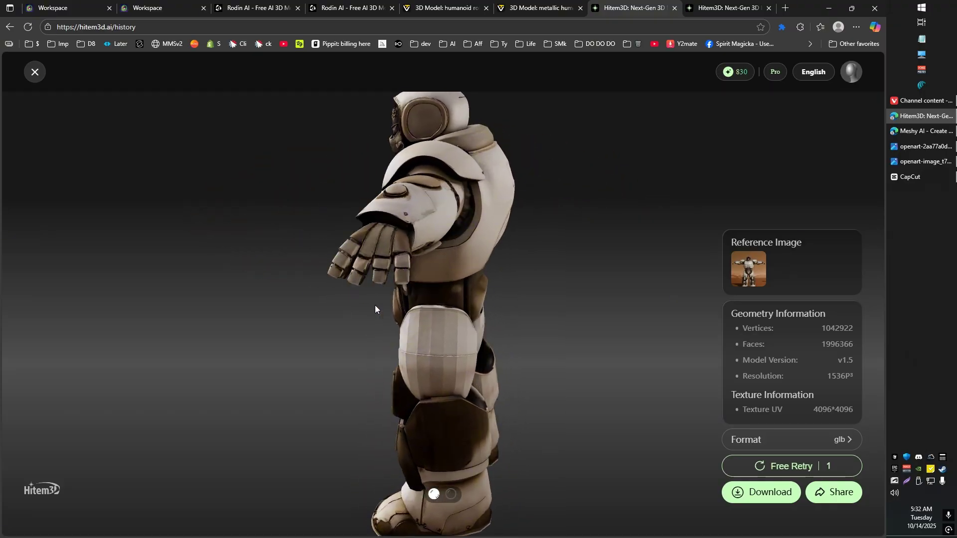
pyautogui.moveTo(375, 305)
pyautogui.mouseDown()
pyautogui.moveTo(295, 303)
pyautogui.moveTo(450, 309)
pyautogui.moveTo(554, 333)
pyautogui.mouseUp()
pyautogui.scroll(-3, 555, 333)
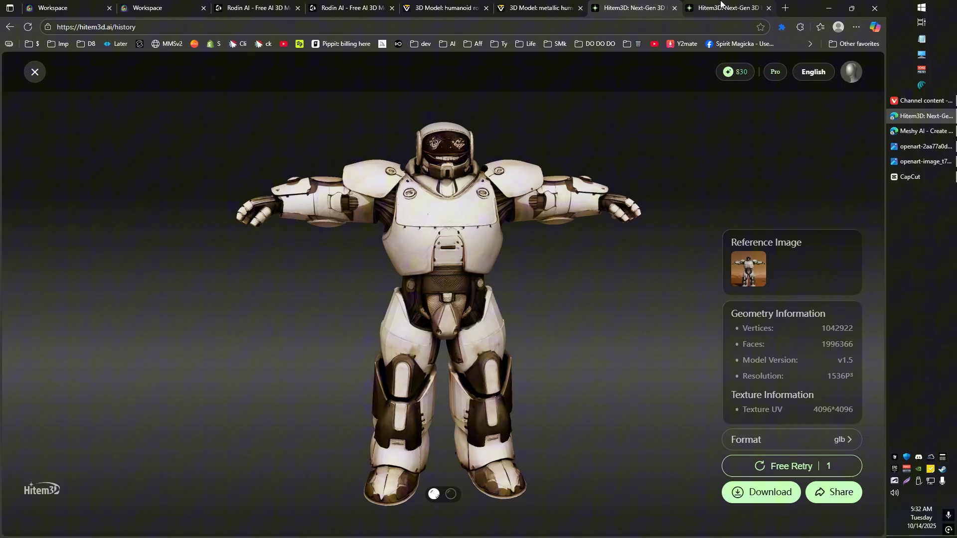
# Step: Turn Hitem3D's silver warrior to face front and check it against its zoomed reference image
pyautogui.click(717, 8)
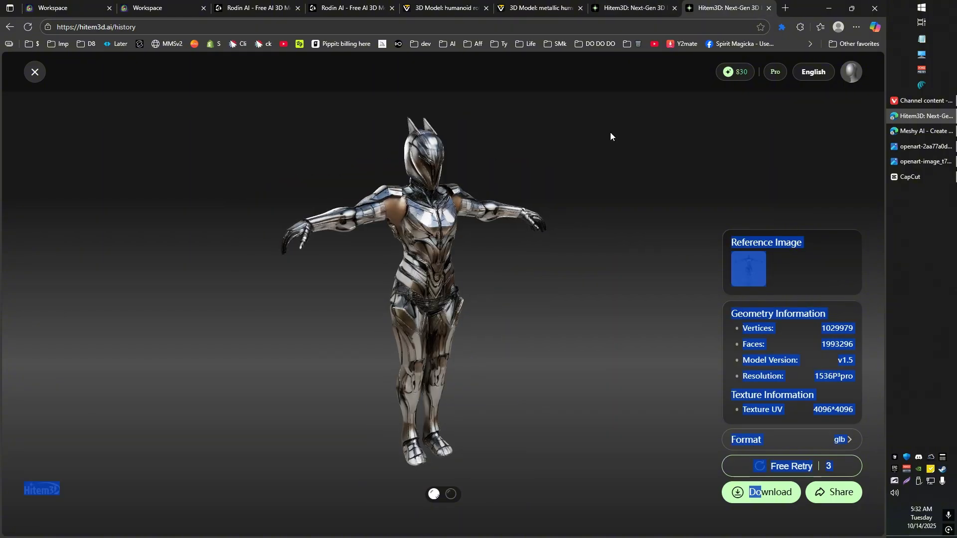
pyautogui.moveTo(449, 243)
pyautogui.mouseDown()
pyautogui.moveTo(390, 257)
pyautogui.moveTo(497, 289)
pyautogui.mouseUp()
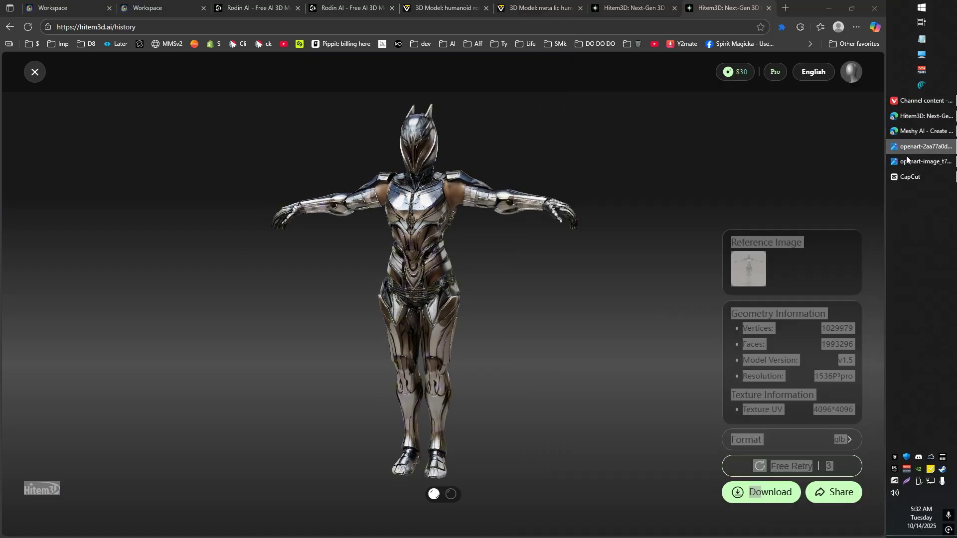
pyautogui.click(908, 163)
pyautogui.moveTo(138, 269)
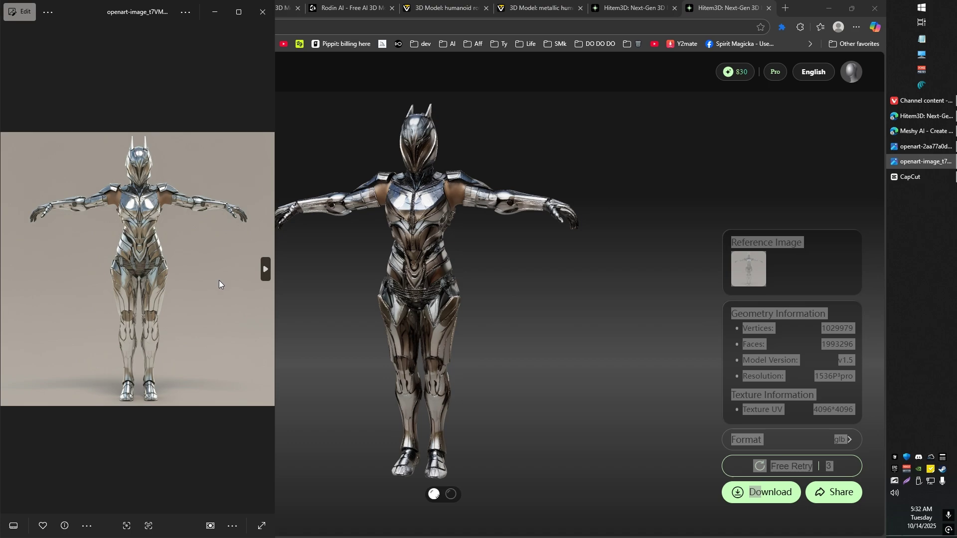
pyautogui.scroll(4, 220, 280)
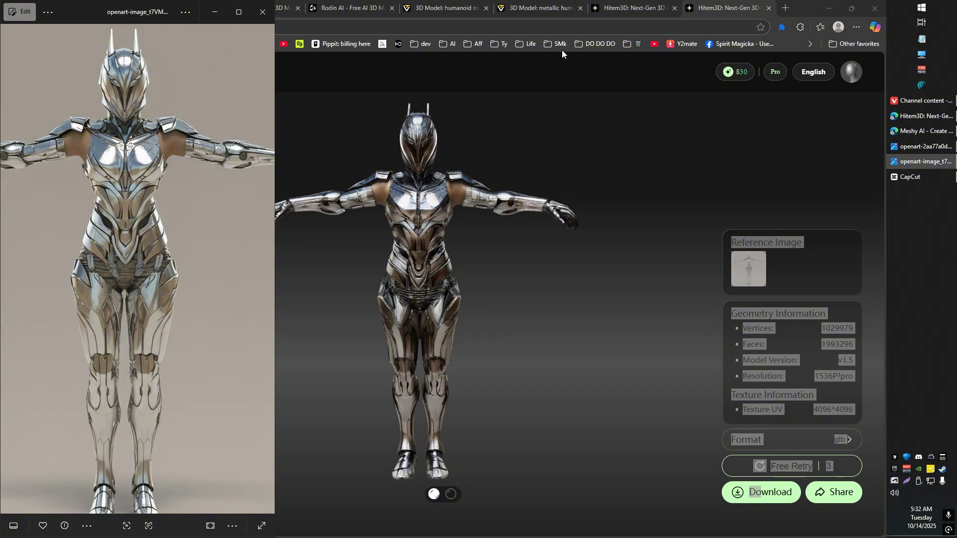
pyautogui.click(543, 8)
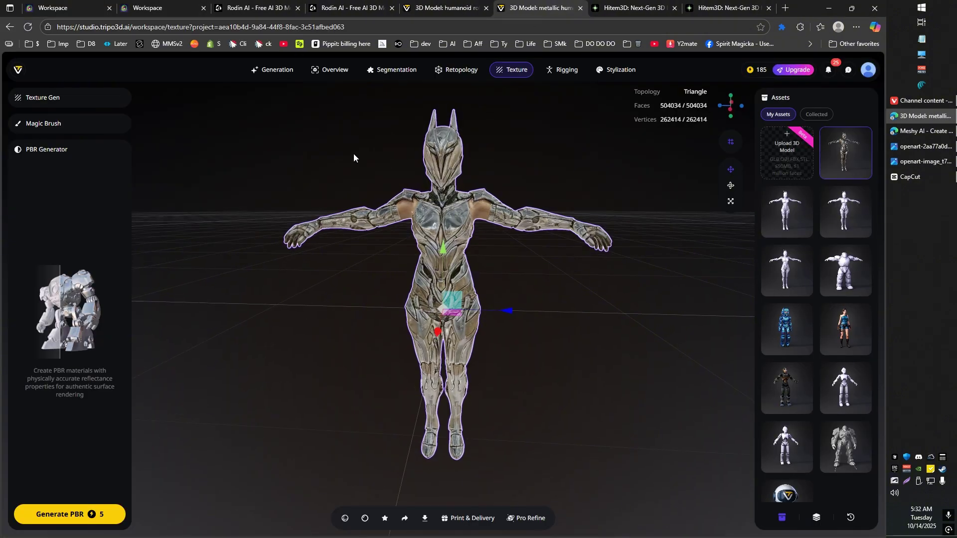
# Step: Zoom Tripo's silver warrior, then view Rodin's and Meshy's versions, orbiting Meshy's slightly
pyautogui.scroll(2, 439, 142)
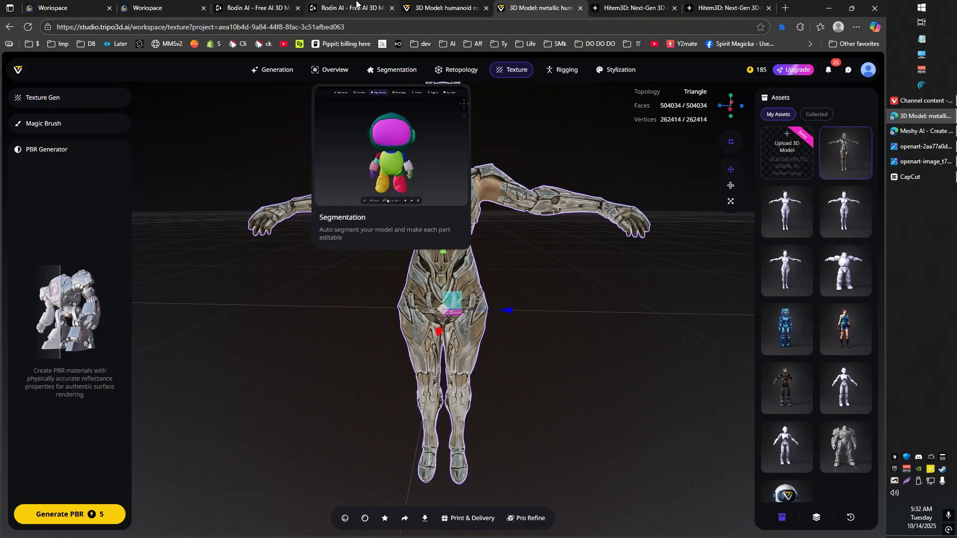
pyautogui.click(356, 6)
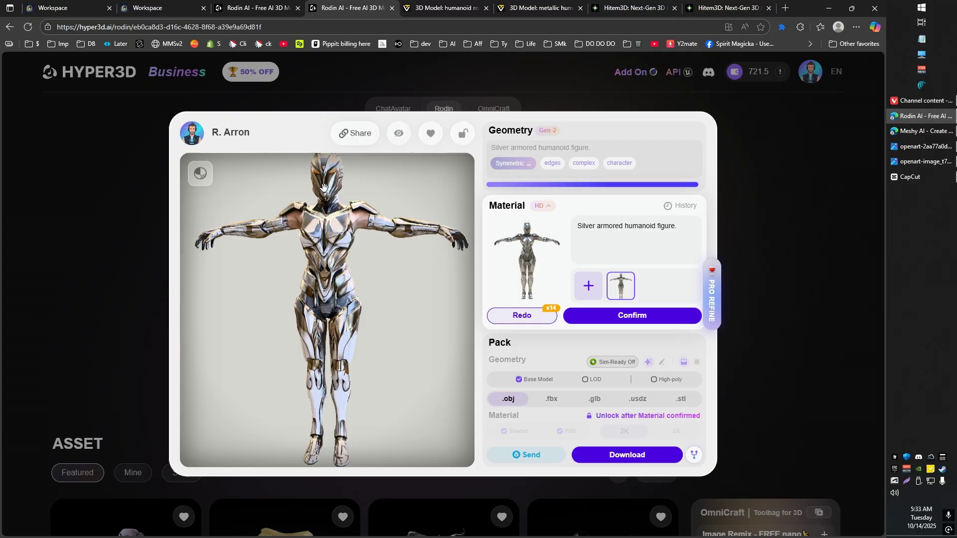
pyautogui.click(148, 7)
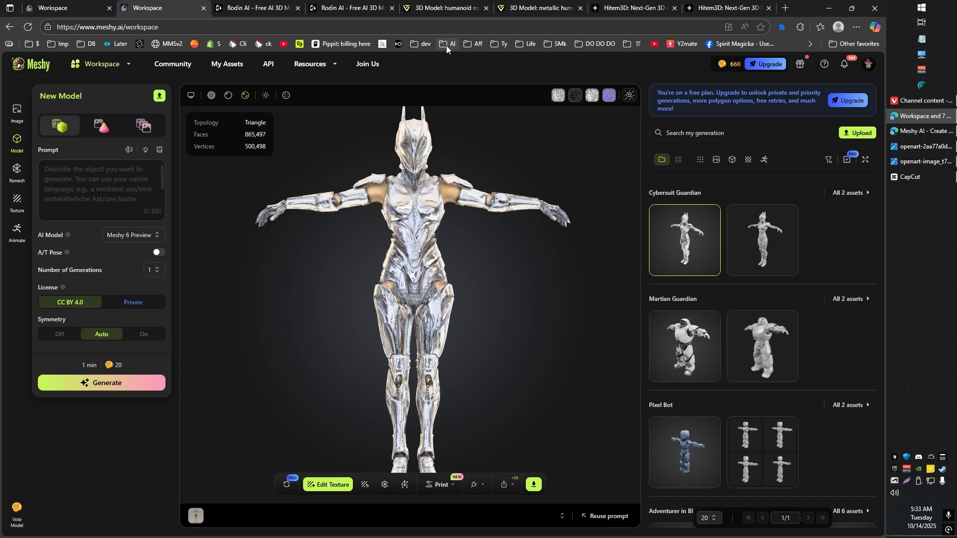
pyautogui.moveTo(466, 105); pyautogui.dragTo(448, 182)
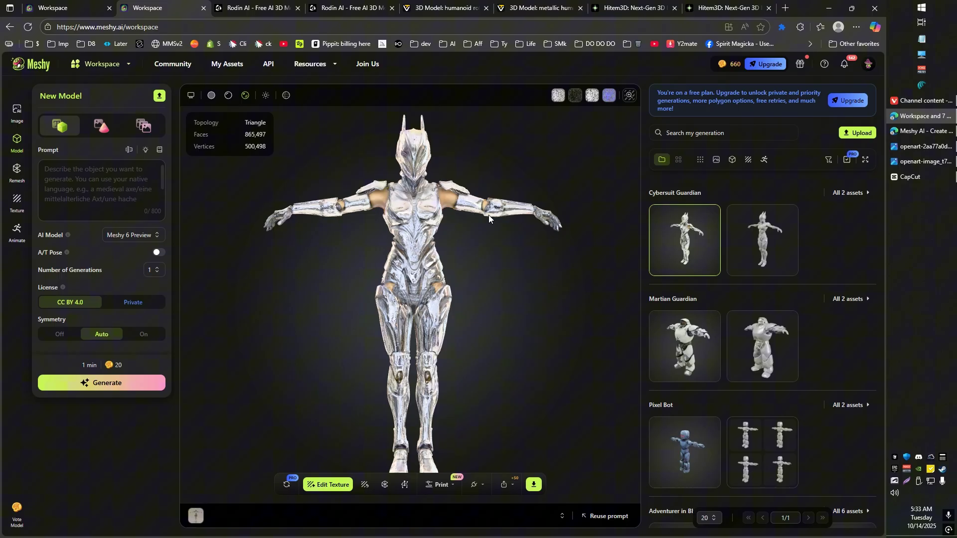
pyautogui.hotkey('ctrl', '9')
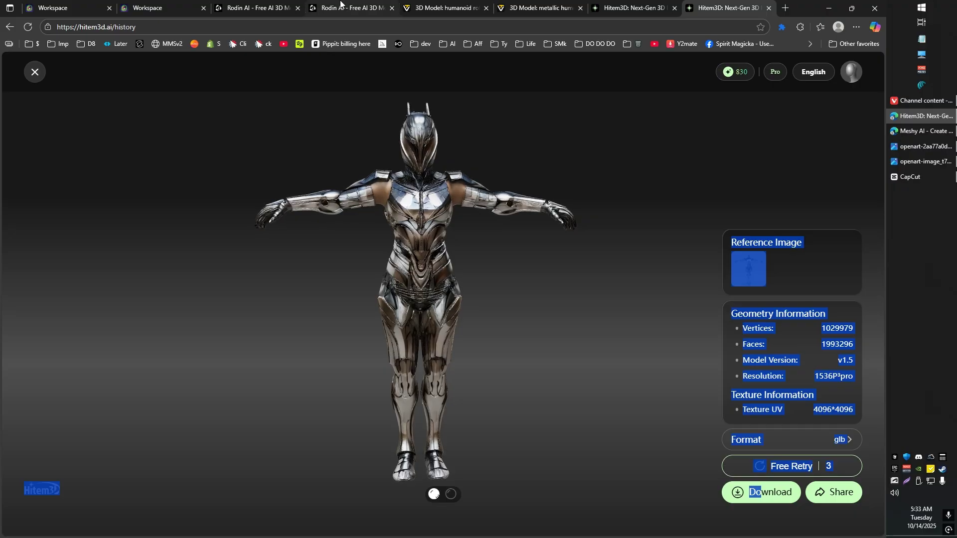
# Step: Recheck the Rodin and Meshy tabs, then spin and zoom Hitem3D's silver warrior
pyautogui.click(255, 6)
pyautogui.hotkey('ctrl', '2')
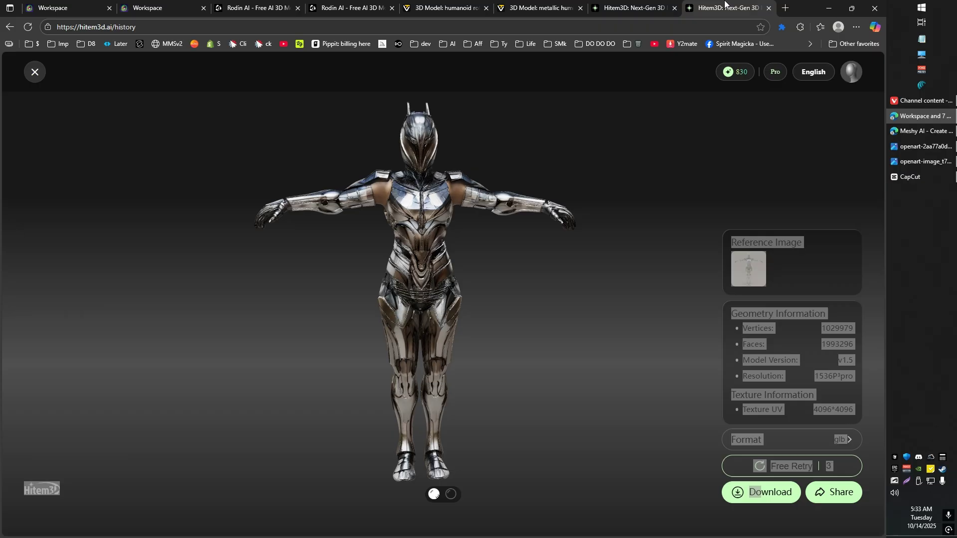
pyautogui.click(727, 8)
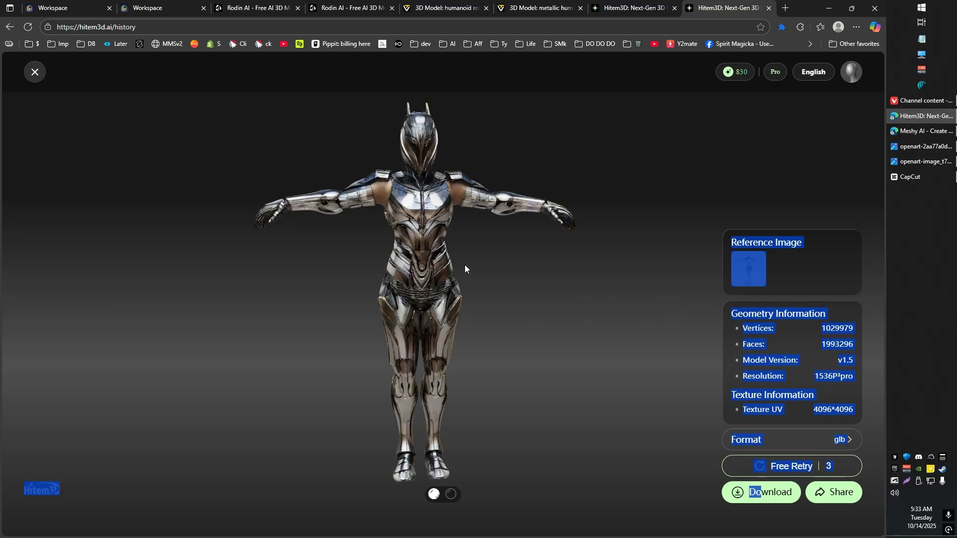
pyautogui.moveTo(465, 264)
pyautogui.mouseDown()
pyautogui.moveTo(635, 280)
pyautogui.moveTo(662, 274)
pyautogui.moveTo(502, 249)
pyautogui.moveTo(465, 257)
pyautogui.mouseUp()
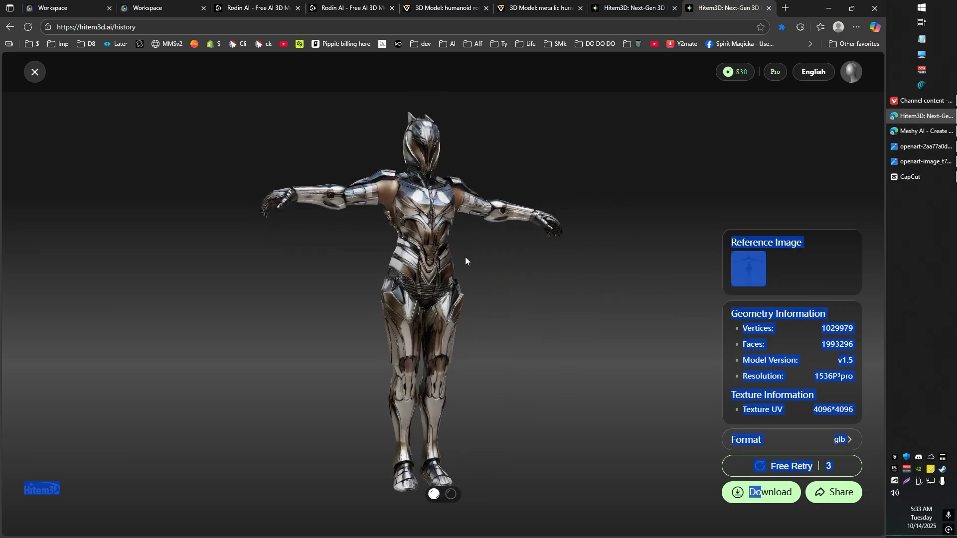
pyautogui.scroll(3, 417, 346)
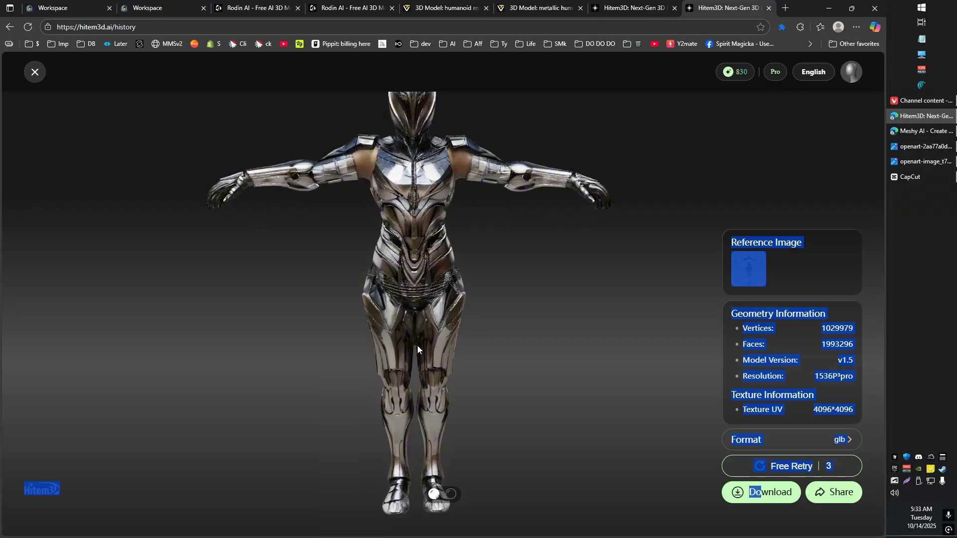
pyautogui.scroll(3, 410, 340)
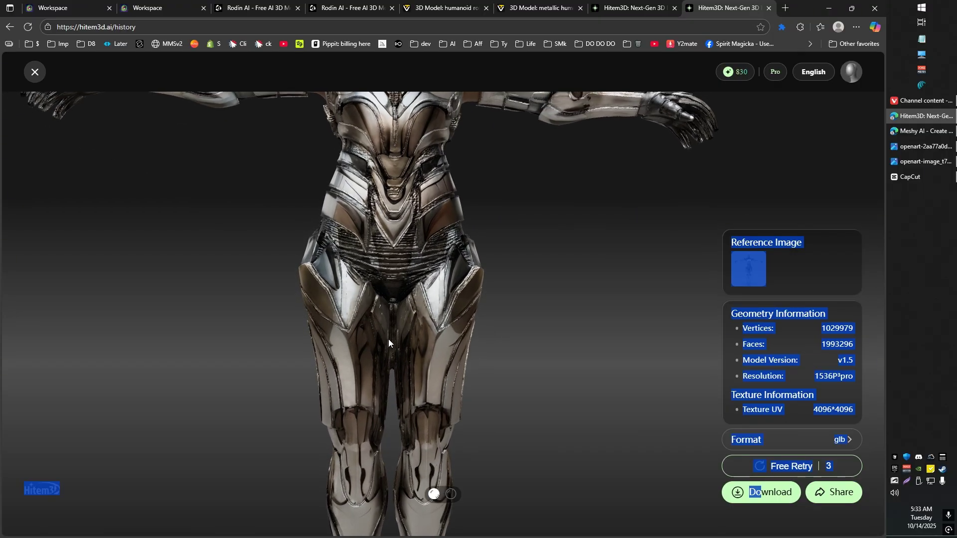
# Step: Compare Hitem3D's silver warrior with its reference image from a tilted side view
pyautogui.click(907, 149)
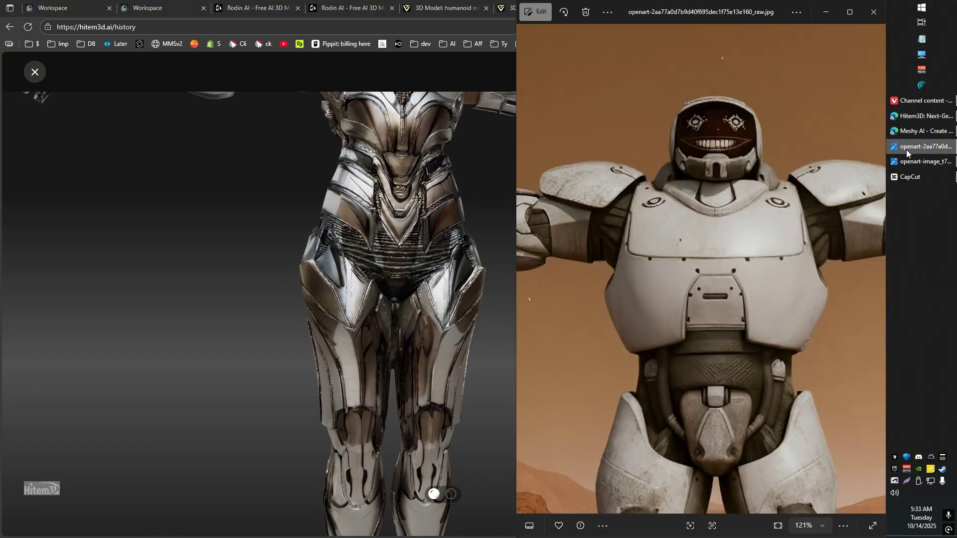
pyautogui.click(906, 150)
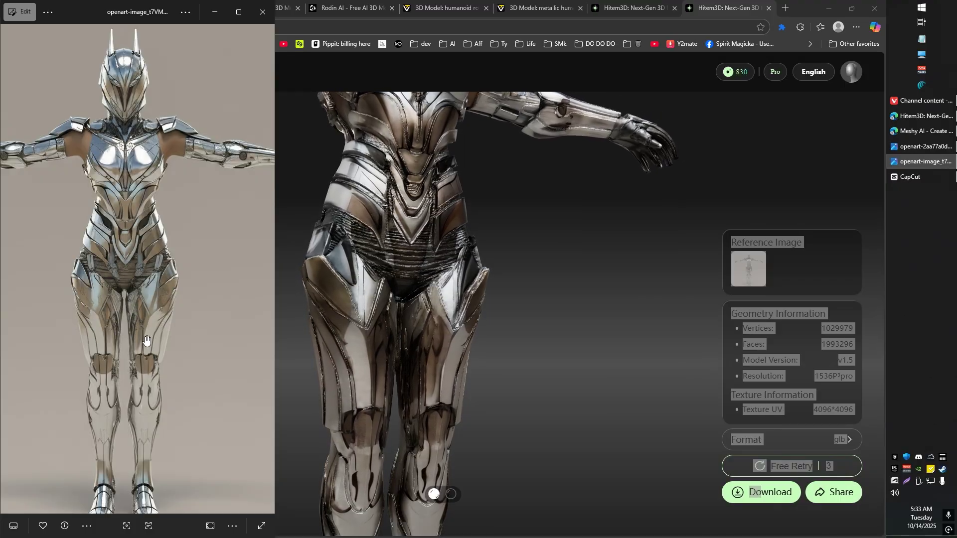
pyautogui.click(344, 330)
pyautogui.moveTo(269, 253); pyautogui.dragTo(339, 276)
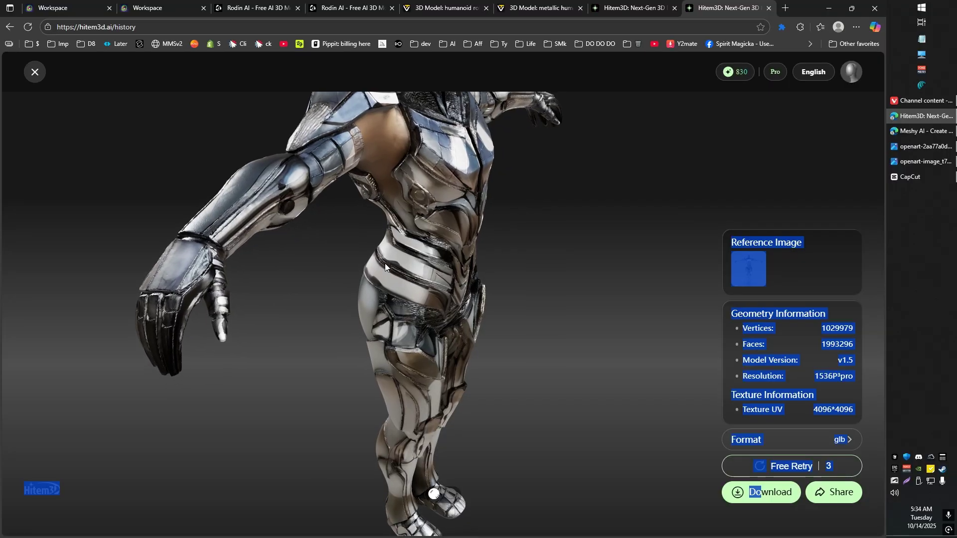
pyautogui.click(907, 164)
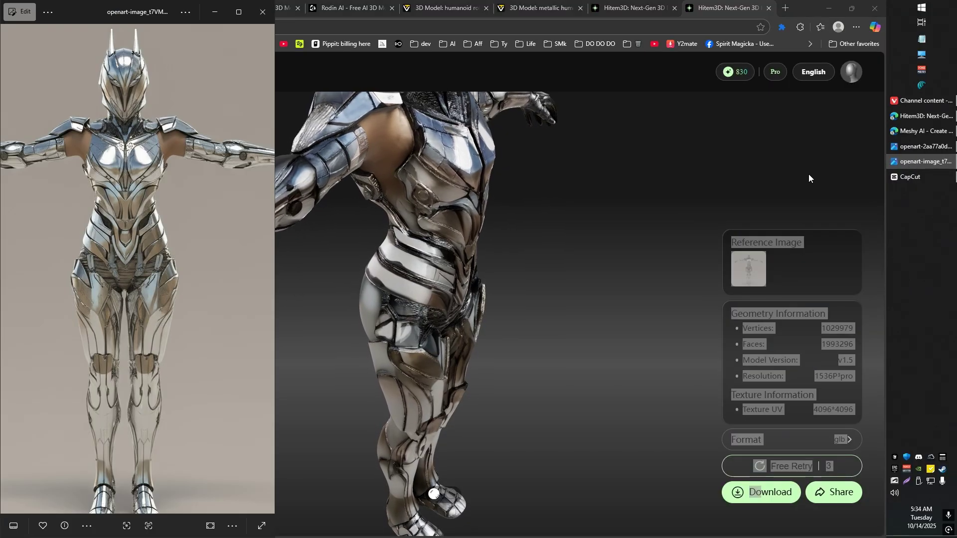
pyautogui.scroll(-2, 142, 200)
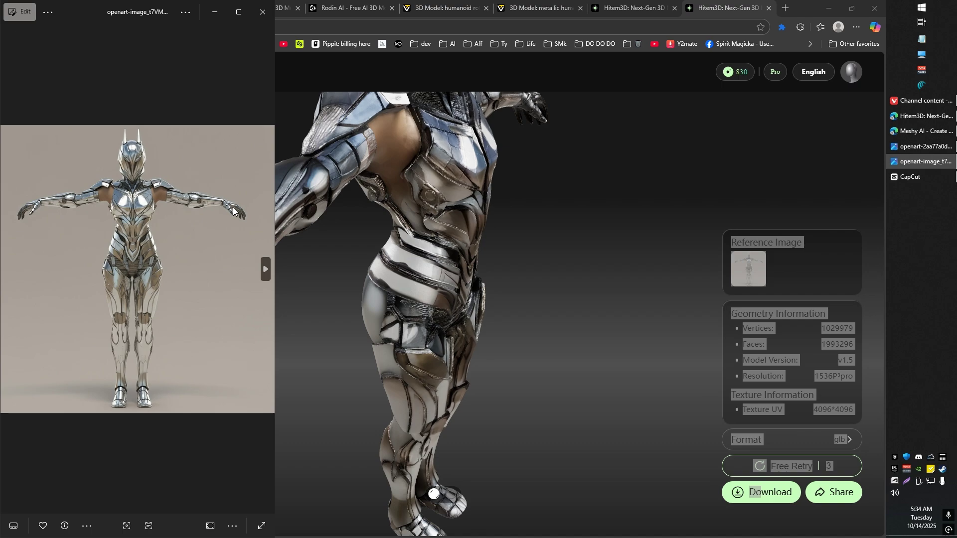
pyautogui.click(344, 279)
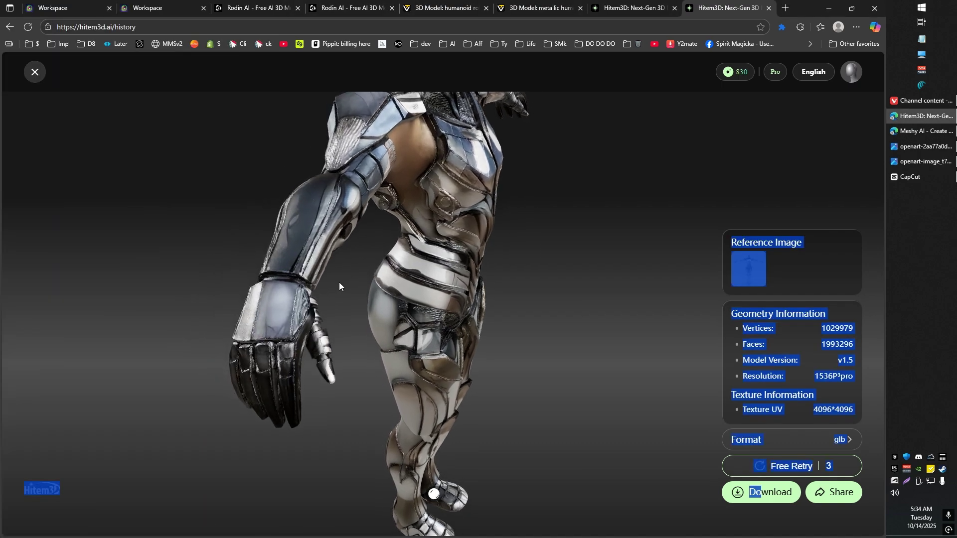
pyautogui.scroll(-5, 301, 261)
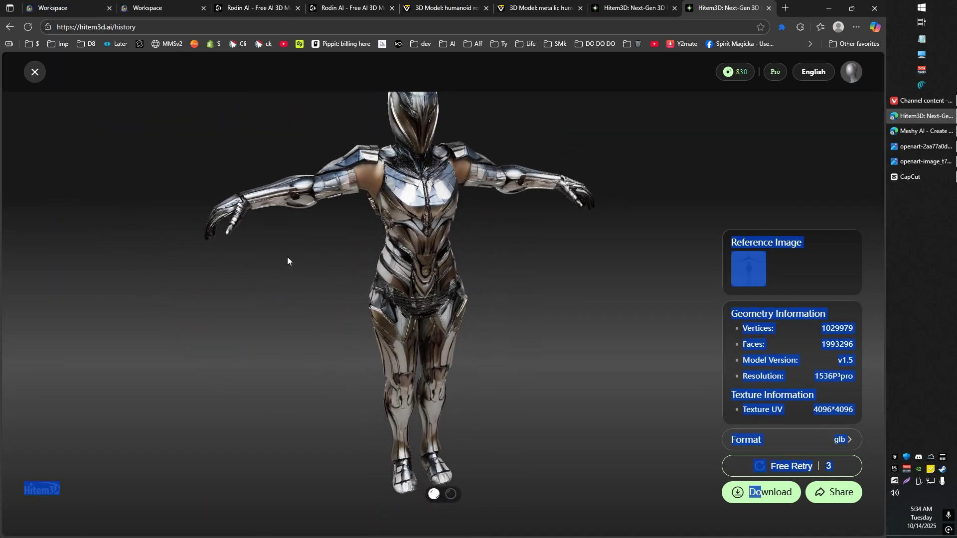
# Step: View the warrior's back, then turn Hitem3D's and Meshy's robots to front views
pyautogui.moveTo(352, 267); pyautogui.dragTo(412, 214)
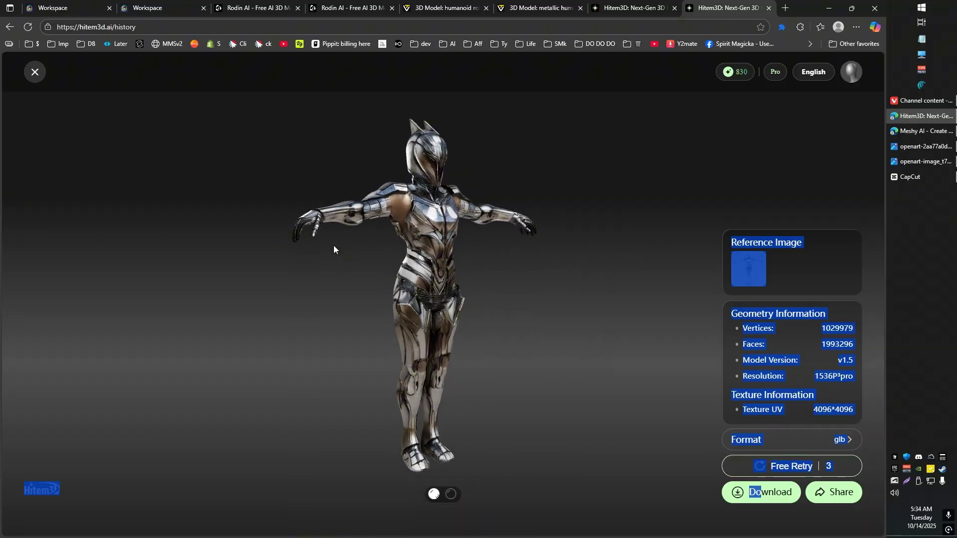
pyautogui.click(637, 5)
pyautogui.moveTo(525, 190); pyautogui.dragTo(413, 212)
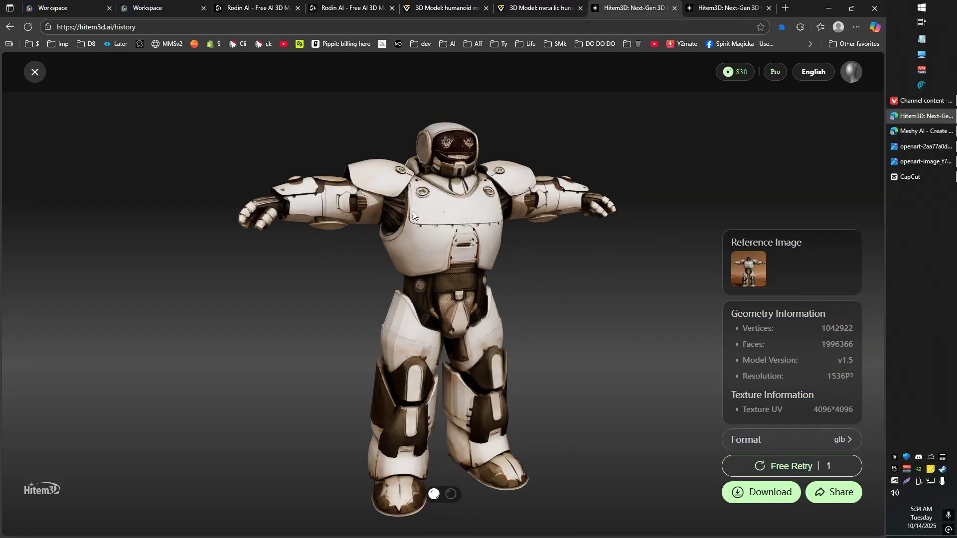
pyautogui.click(82, 6)
pyautogui.moveTo(387, 278); pyautogui.dragTo(450, 330)
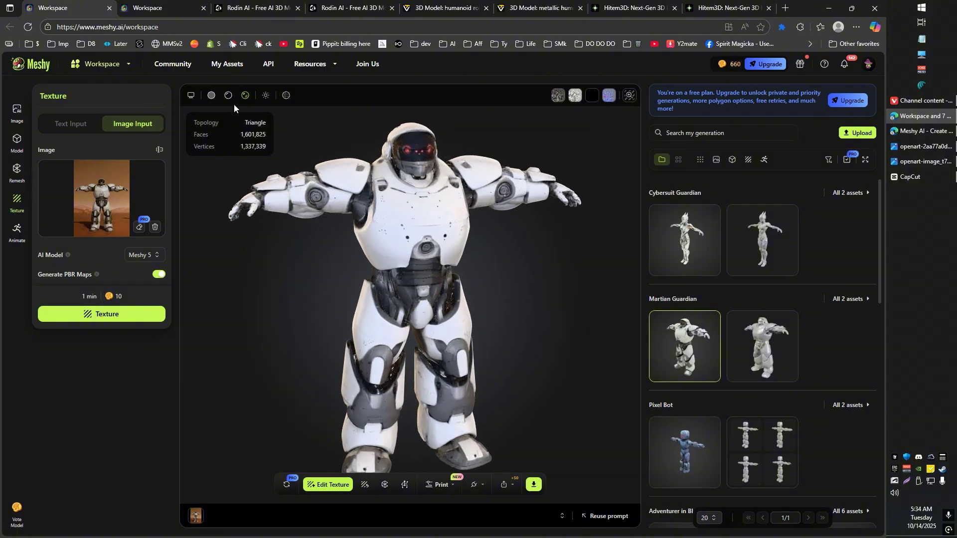
# Step: Show Meshy's robot as untextured geometry and orbit it from below, behind and above
pyautogui.click(212, 95)
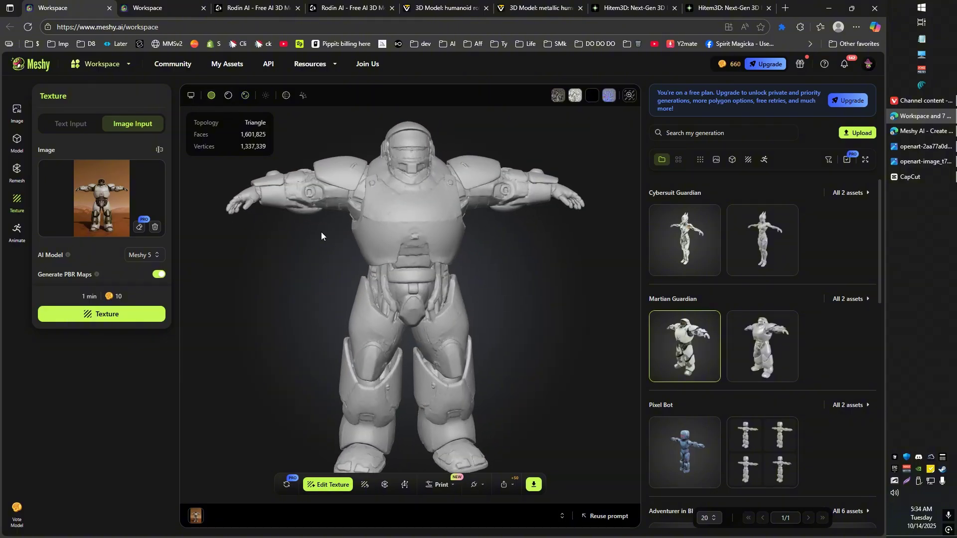
pyautogui.scroll(3, 309, 252)
pyautogui.moveTo(295, 258)
pyautogui.mouseDown()
pyautogui.moveTo(369, 278)
pyautogui.moveTo(461, 279)
pyautogui.moveTo(459, 228)
pyautogui.moveTo(506, 229)
pyautogui.moveTo(481, 249)
pyautogui.moveTo(428, 247)
pyautogui.moveTo(483, 217)
pyautogui.moveTo(412, 220)
pyautogui.moveTo(528, 250)
pyautogui.moveTo(535, 279)
pyautogui.mouseUp()
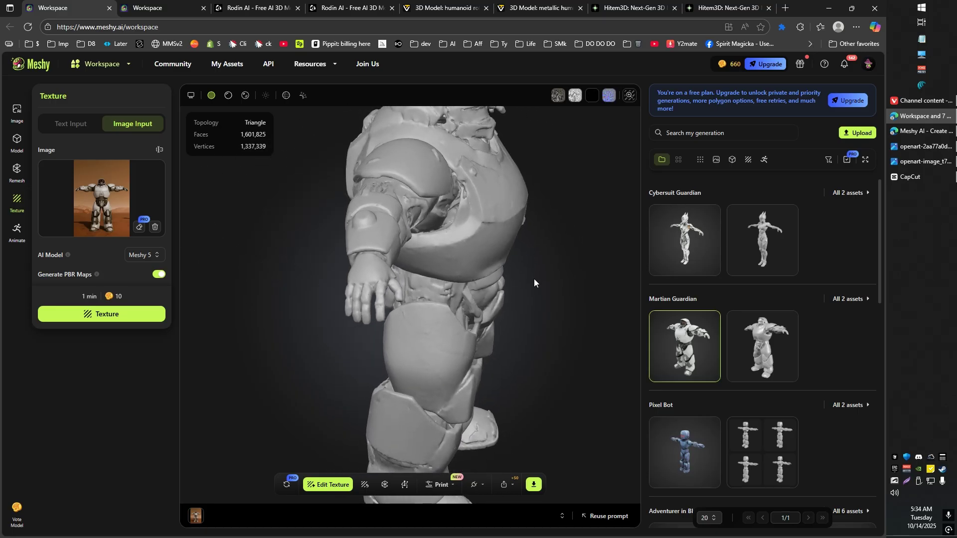
pyautogui.moveTo(346, 325)
pyautogui.mouseDown()
pyautogui.moveTo(328, 387)
pyautogui.moveTo(391, 298)
pyautogui.moveTo(425, 197)
pyautogui.moveTo(462, 218)
pyautogui.moveTo(493, 211)
pyautogui.moveTo(463, 167)
pyautogui.moveTo(490, 207)
pyautogui.moveTo(470, 229)
pyautogui.moveTo(417, 229)
pyautogui.moveTo(467, 219)
pyautogui.moveTo(424, 202)
pyautogui.moveTo(338, 205)
pyautogui.moveTo(352, 271)
pyautogui.moveTo(357, 264)
pyautogui.moveTo(387, 299)
pyautogui.moveTo(397, 343)
pyautogui.moveTo(430, 355)
pyautogui.moveTo(436, 405)
pyautogui.moveTo(399, 379)
pyautogui.moveTo(442, 315)
pyautogui.moveTo(461, 337)
pyautogui.moveTo(417, 346)
pyautogui.moveTo(361, 262)
pyautogui.moveTo(456, 264)
pyautogui.moveTo(419, 251)
pyautogui.mouseUp()
pyautogui.moveTo(410, 215)
pyautogui.mouseDown()
pyautogui.moveTo(446, 238)
pyautogui.moveTo(407, 310)
pyautogui.moveTo(377, 277)
pyautogui.moveTo(382, 289)
pyautogui.moveTo(324, 345)
pyautogui.moveTo(256, 339)
pyautogui.moveTo(345, 350)
pyautogui.mouseUp()
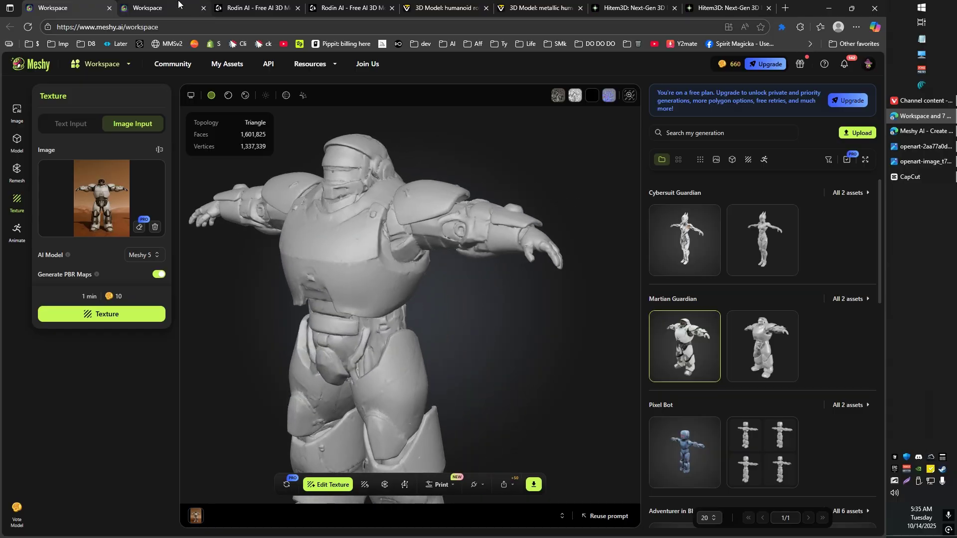
pyautogui.hotkey('ctrl', 'Tab')
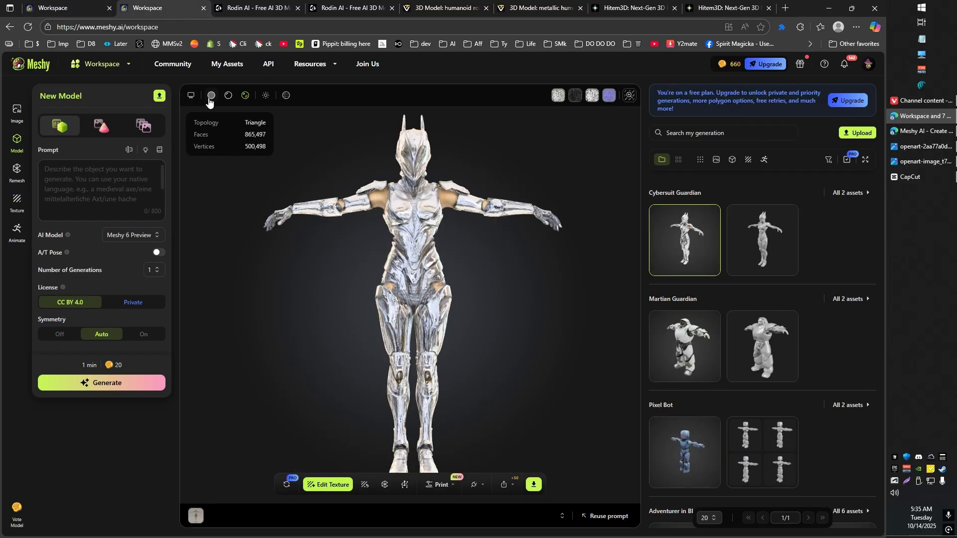
# Step: Show Meshy's female warrior as grey geometry and orbit from its back to a front three-quarter view
pyautogui.click(210, 97)
pyautogui.moveTo(459, 308)
pyautogui.mouseDown()
pyautogui.moveTo(431, 327)
pyautogui.moveTo(265, 316)
pyautogui.moveTo(275, 329)
pyautogui.moveTo(356, 311)
pyautogui.moveTo(313, 252)
pyautogui.mouseUp()
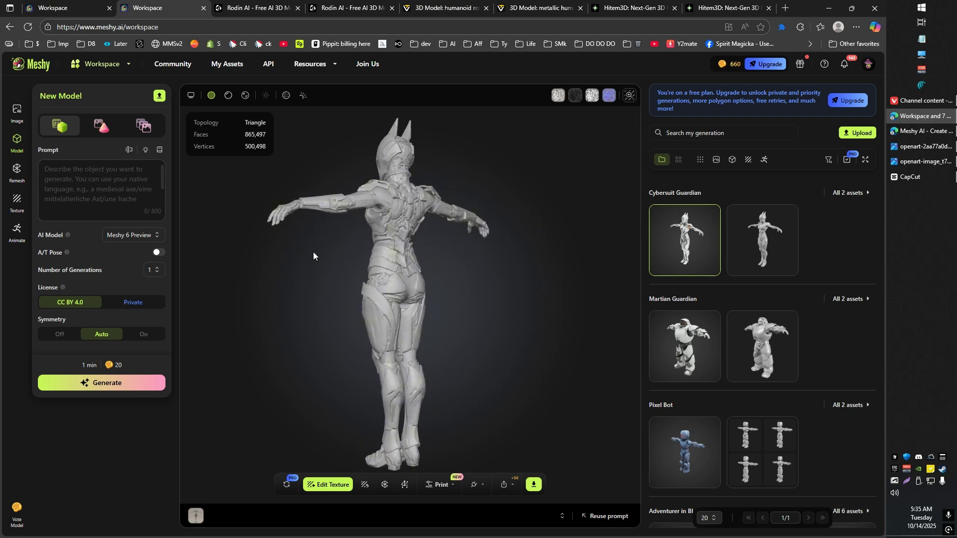
pyautogui.scroll(3, 313, 255)
pyautogui.scroll(2, 319, 271)
pyautogui.moveTo(282, 288)
pyautogui.mouseDown()
pyautogui.moveTo(409, 308)
pyautogui.moveTo(491, 295)
pyautogui.moveTo(481, 301)
pyautogui.mouseUp()
pyautogui.scroll(-3, 482, 300)
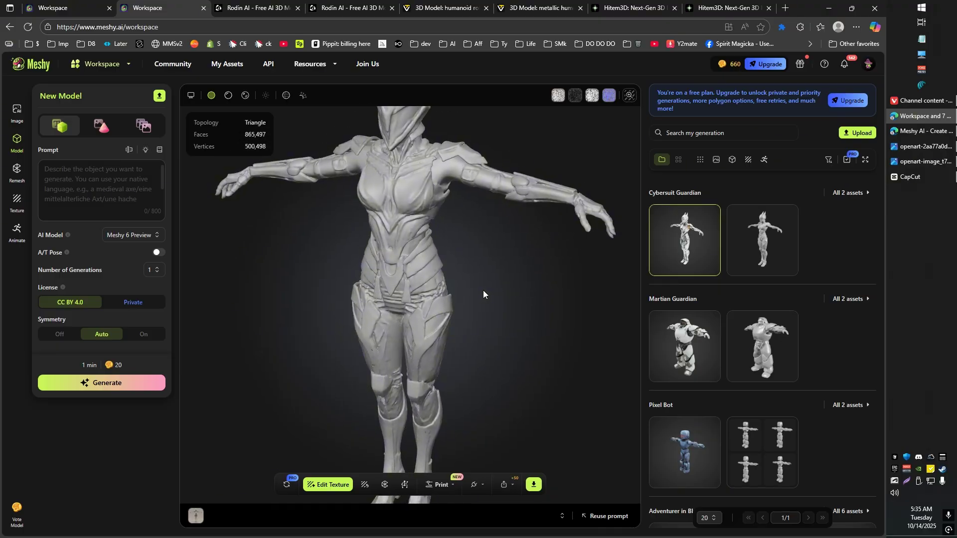
# Step: Inspect the grey warrior from three-quarter side and front, then bring up the reference images
pyautogui.moveTo(423, 301); pyautogui.dragTo(477, 308)
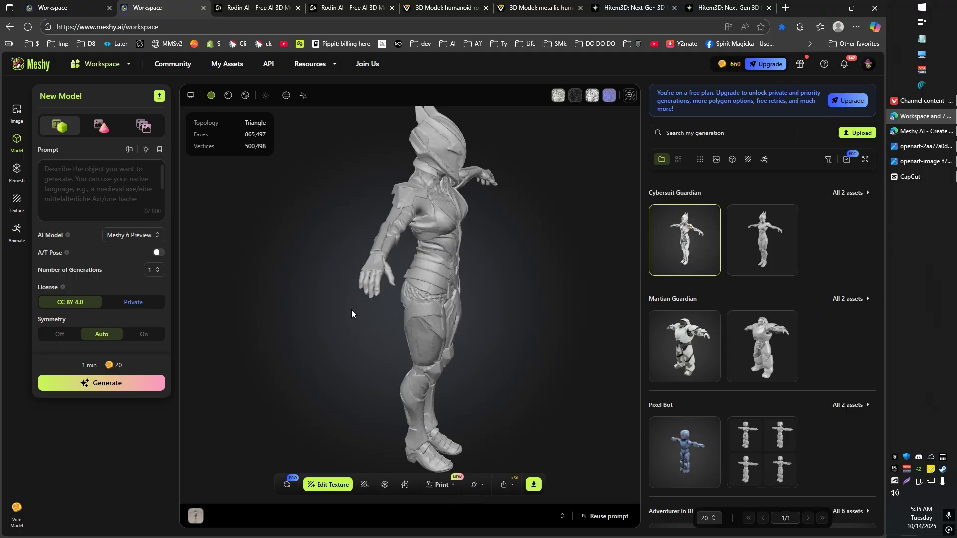
pyautogui.moveTo(397, 295)
pyautogui.mouseDown()
pyautogui.moveTo(378, 280)
pyautogui.moveTo(344, 286)
pyautogui.mouseUp()
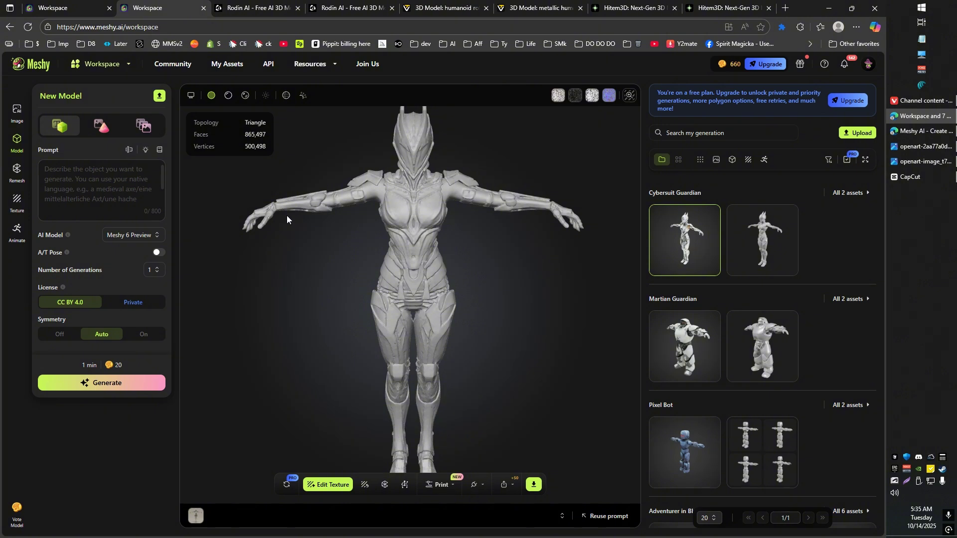
pyautogui.scroll(-2, 328, 281)
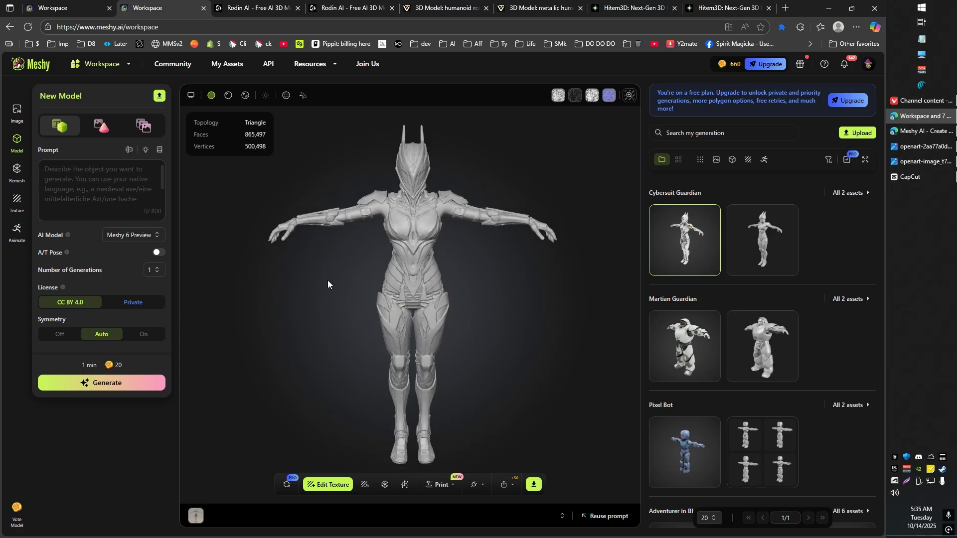
pyautogui.moveTo(328, 277); pyautogui.dragTo(332, 269)
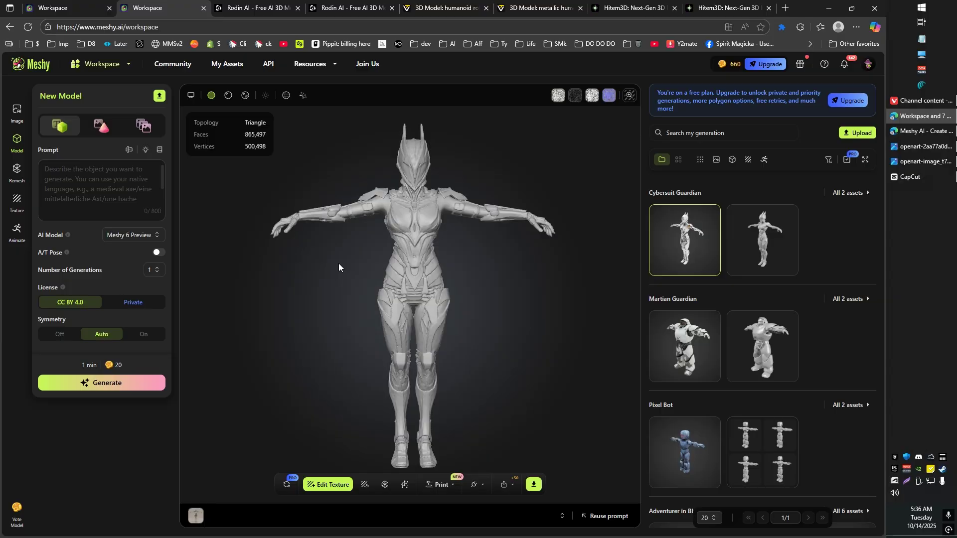
pyautogui.click(904, 147)
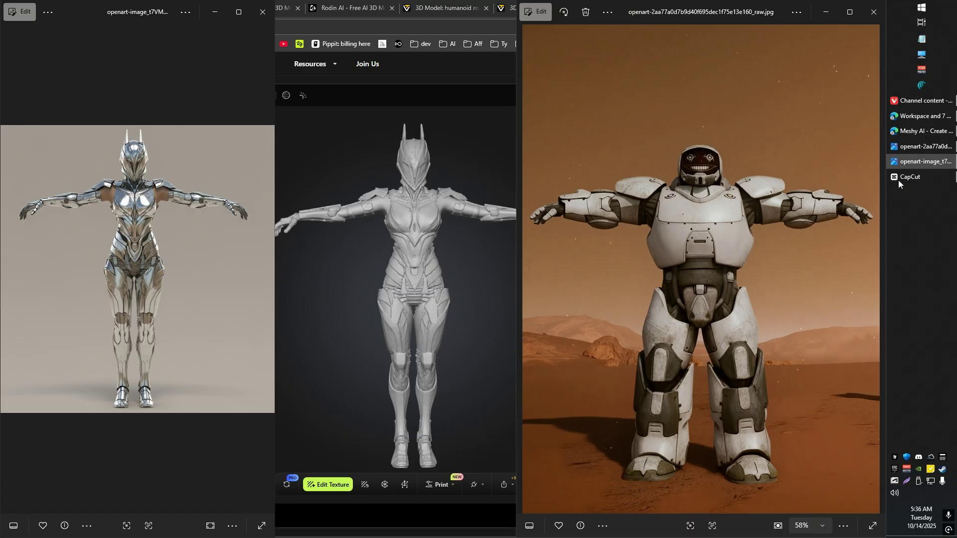
# Step: Hide the reference images and return to Rodin's robot model page
pyautogui.click(922, 162)
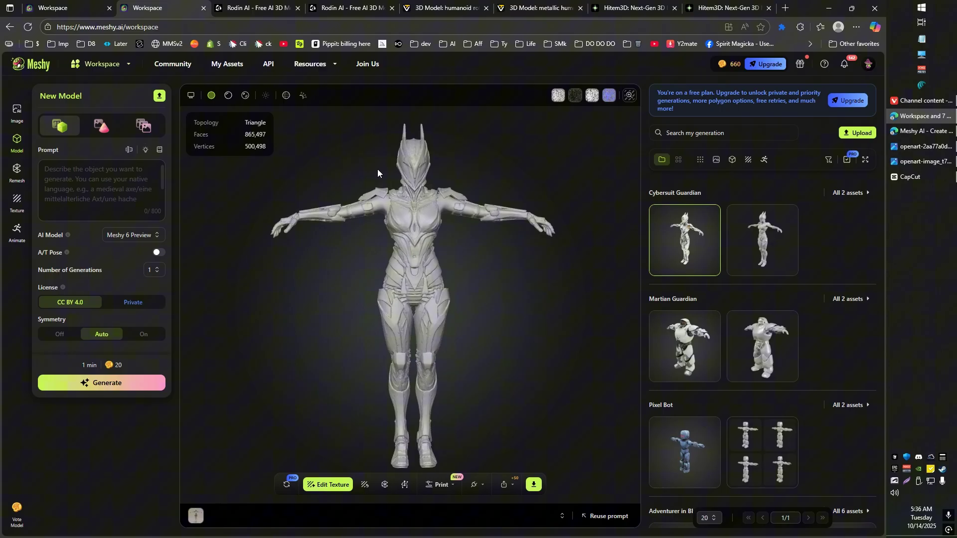
pyautogui.click(261, 6)
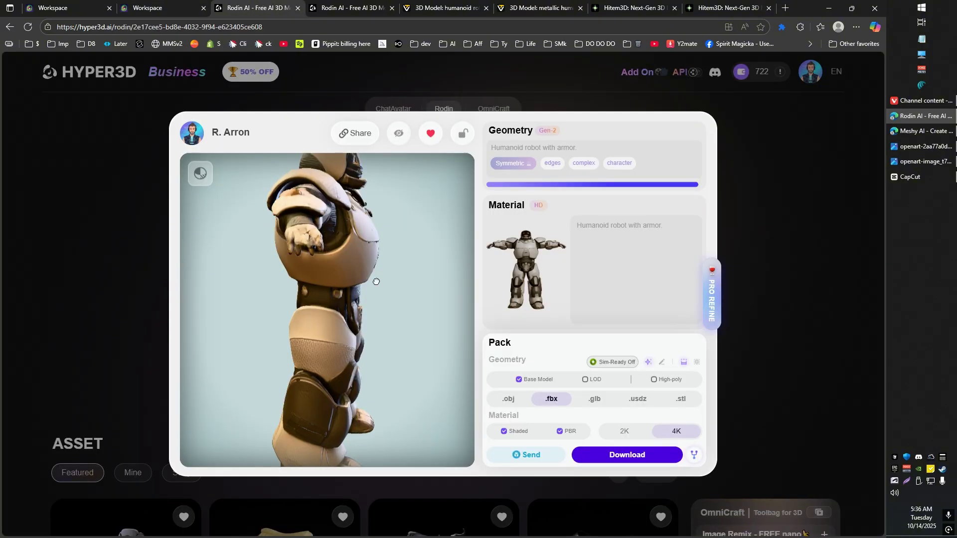
# Step: Switch Rodin's robot to bare geometry and orbit it from the front, side and above
pyautogui.moveTo(377, 282)
pyautogui.mouseDown()
pyautogui.moveTo(325, 268)
pyautogui.moveTo(329, 246)
pyautogui.moveTo(342, 277)
pyautogui.mouseUp()
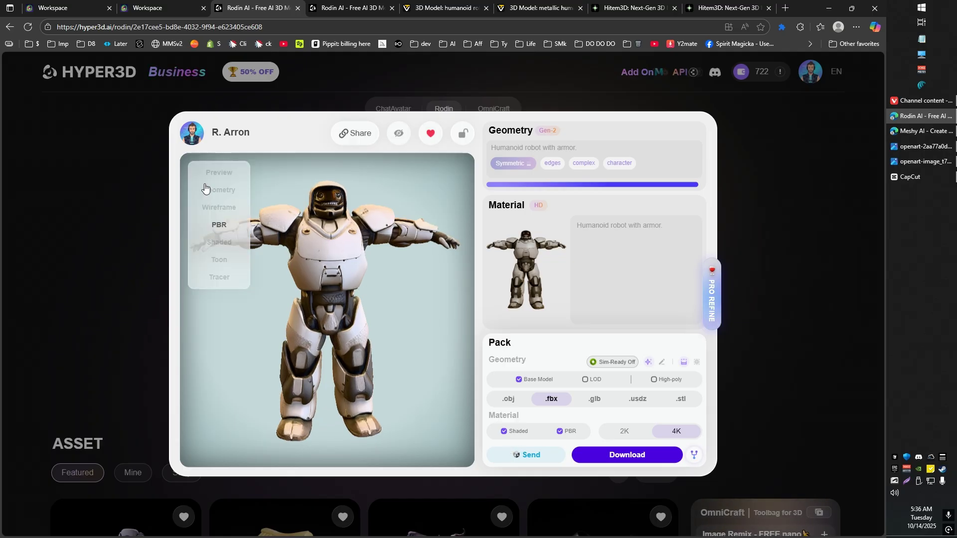
pyautogui.click(225, 192)
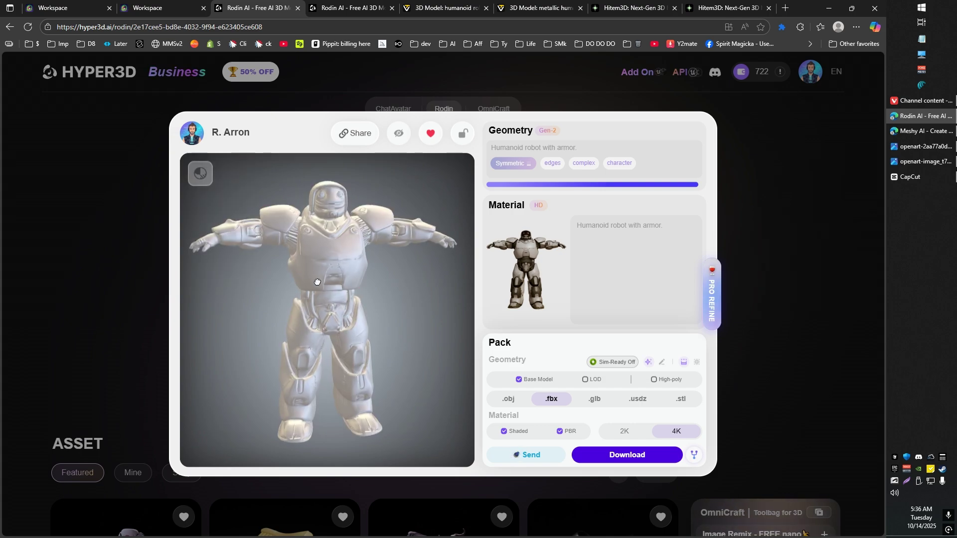
pyautogui.moveTo(318, 282)
pyautogui.mouseDown()
pyautogui.moveTo(378, 284)
pyautogui.moveTo(297, 261)
pyautogui.mouseUp()
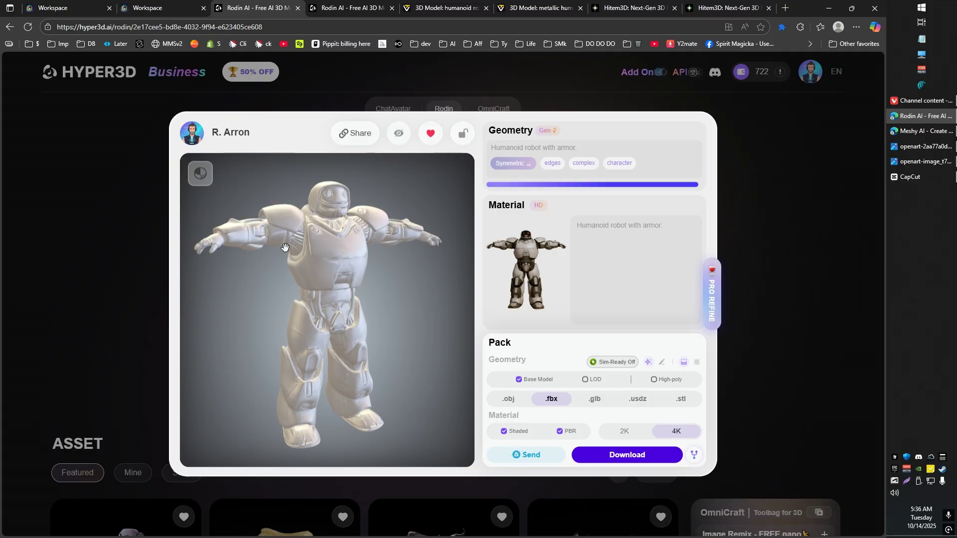
pyautogui.moveTo(285, 248)
pyautogui.mouseDown()
pyautogui.moveTo(305, 271)
pyautogui.moveTo(272, 278)
pyautogui.moveTo(354, 256)
pyautogui.mouseUp()
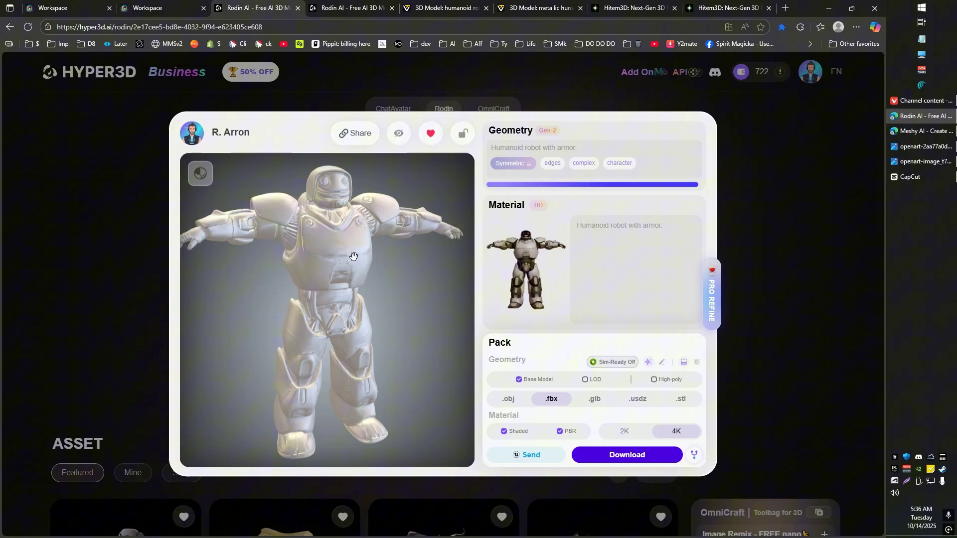
# Step: Compare with Meshy's model at three-quarter view, then turn Rodin's robot more frontal
pyautogui.click(160, 8)
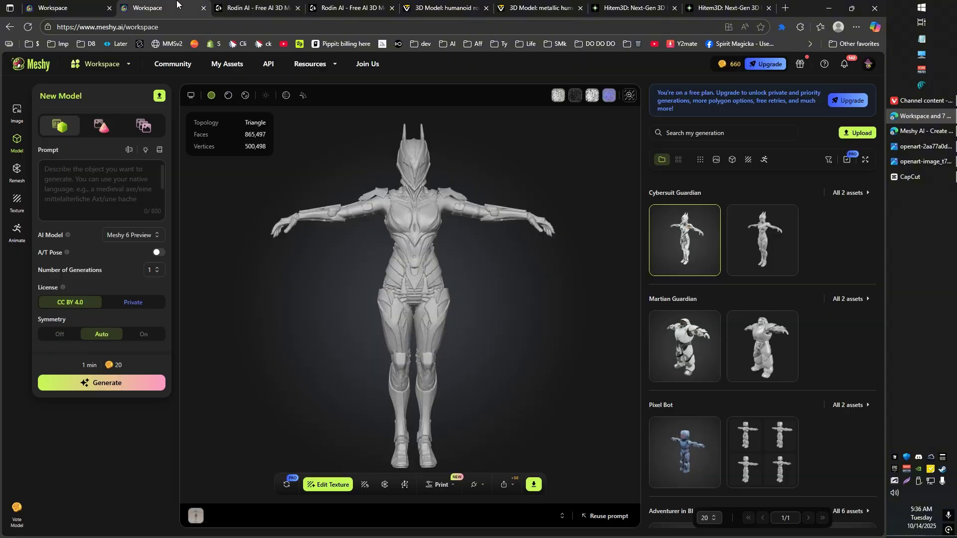
pyautogui.moveTo(360, 219)
pyautogui.mouseDown()
pyautogui.moveTo(438, 252)
pyautogui.moveTo(342, 183)
pyautogui.mouseUp()
pyautogui.click(279, 8)
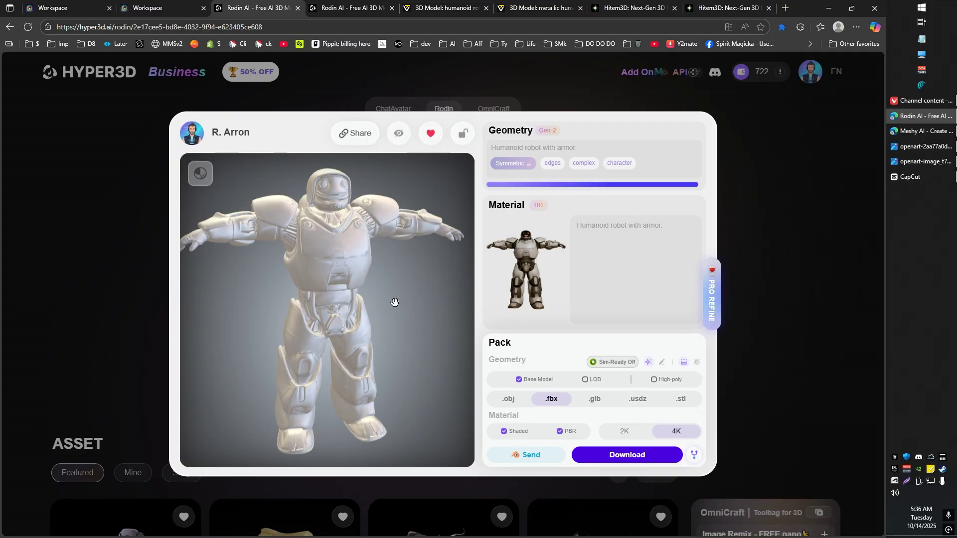
pyautogui.moveTo(394, 284); pyautogui.dragTo(368, 276)
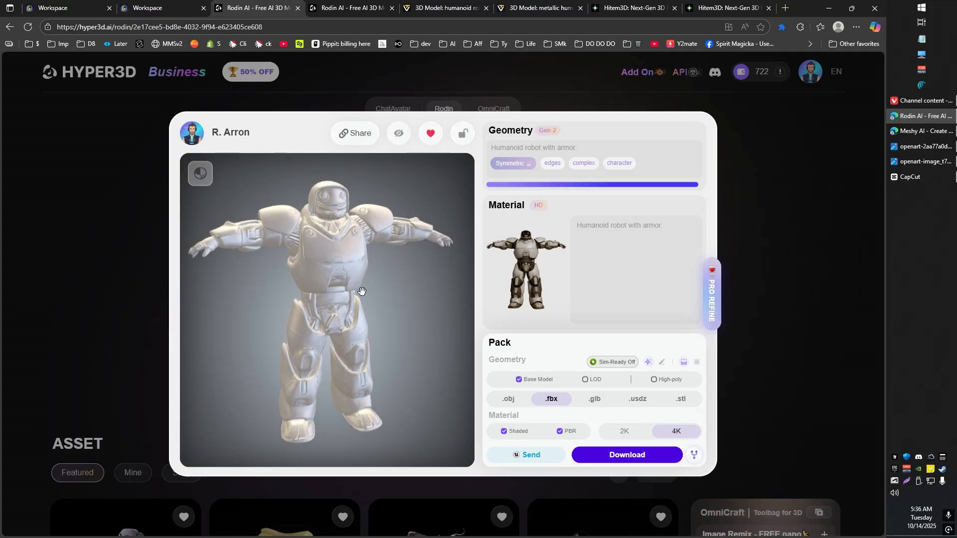
pyautogui.click(338, 6)
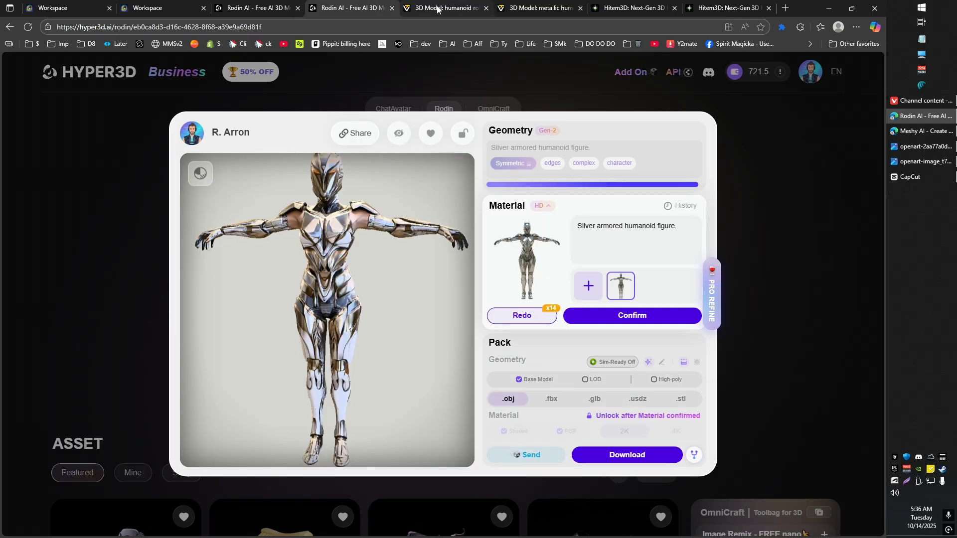
# Step: Show Tripo's robot as a wireframe mesh, then as solid grey geometry
pyautogui.click(442, 7)
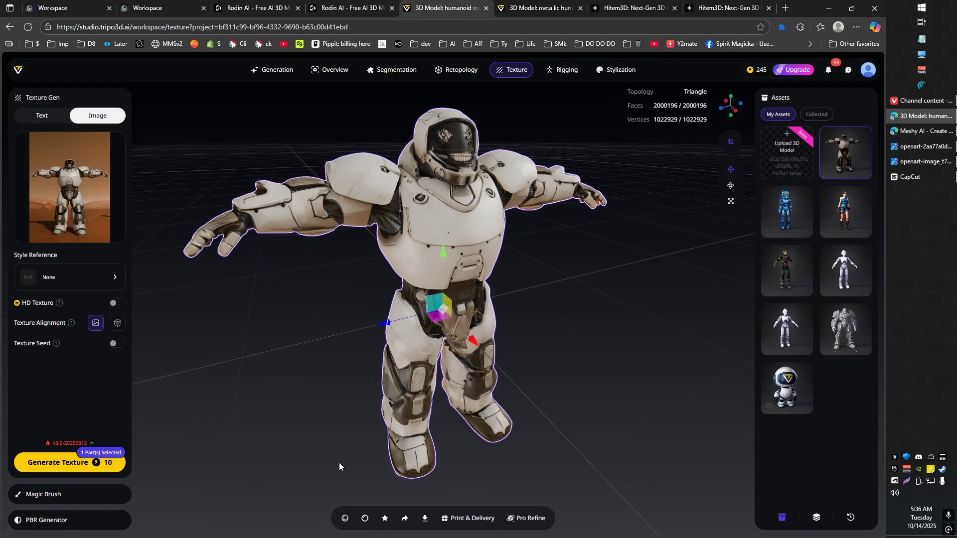
pyautogui.click(354, 523)
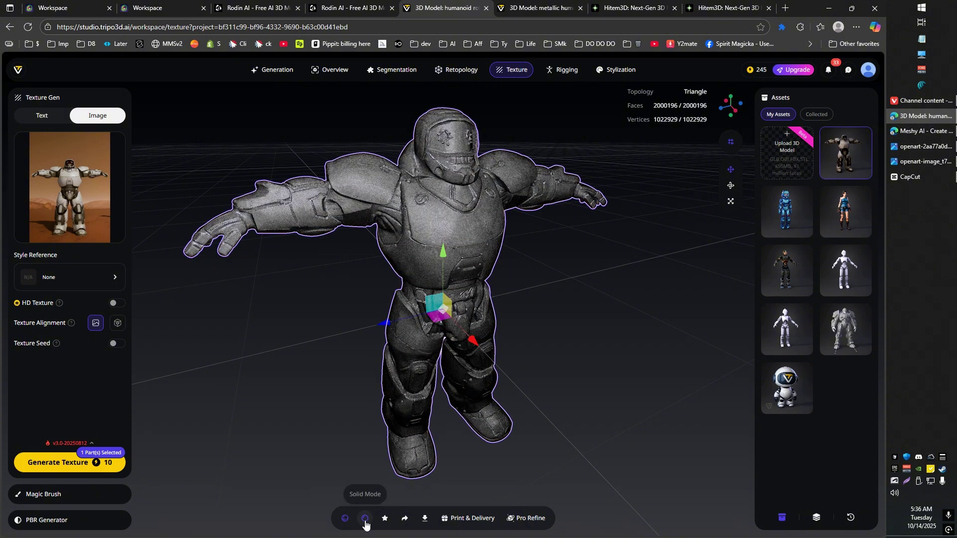
pyautogui.click(348, 520)
# Step: Zoom and orbit the grey Tripo robot to a close side angle, then return to Meshy
pyautogui.scroll(5, 421, 248)
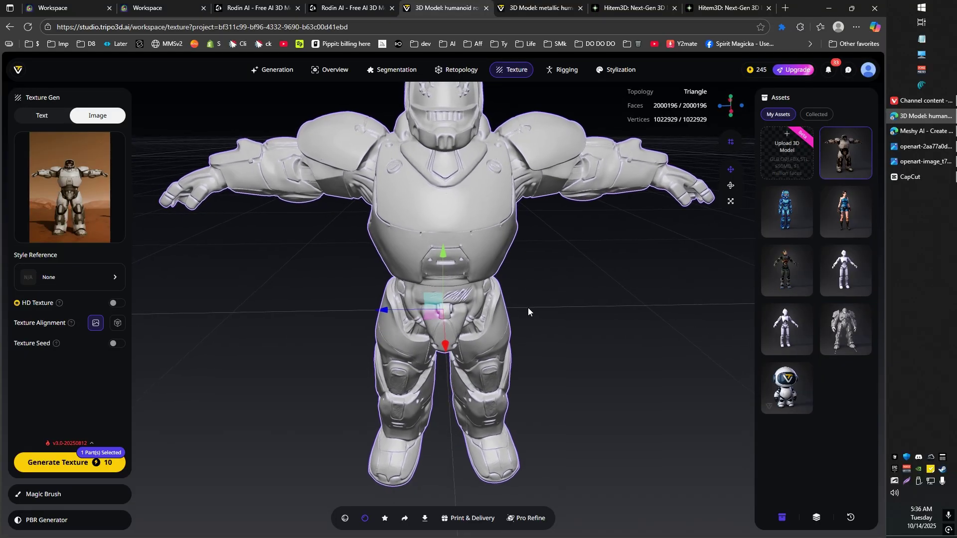
pyautogui.moveTo(527, 307)
pyautogui.mouseDown()
pyautogui.moveTo(458, 300)
pyautogui.moveTo(522, 286)
pyautogui.moveTo(605, 318)
pyautogui.moveTo(343, 273)
pyautogui.mouseUp()
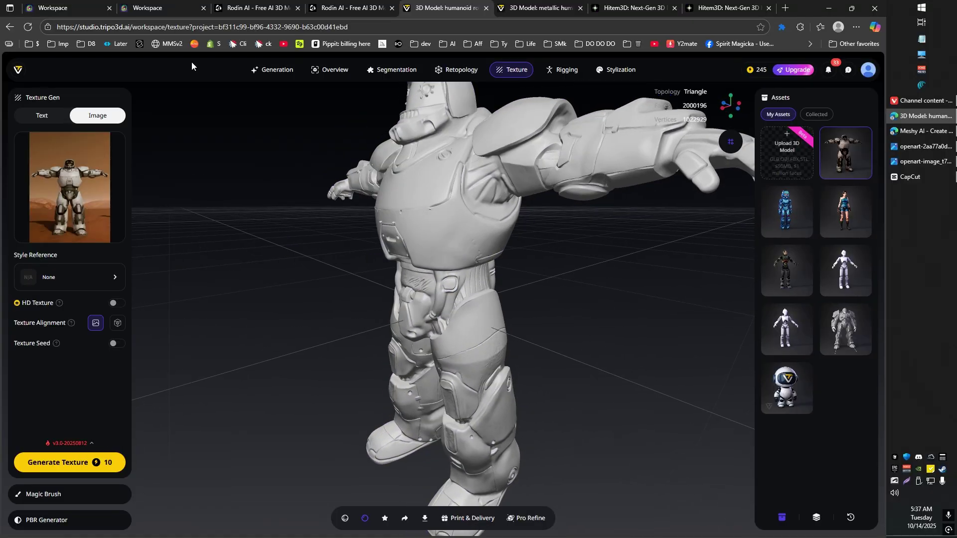
pyautogui.click(90, 5)
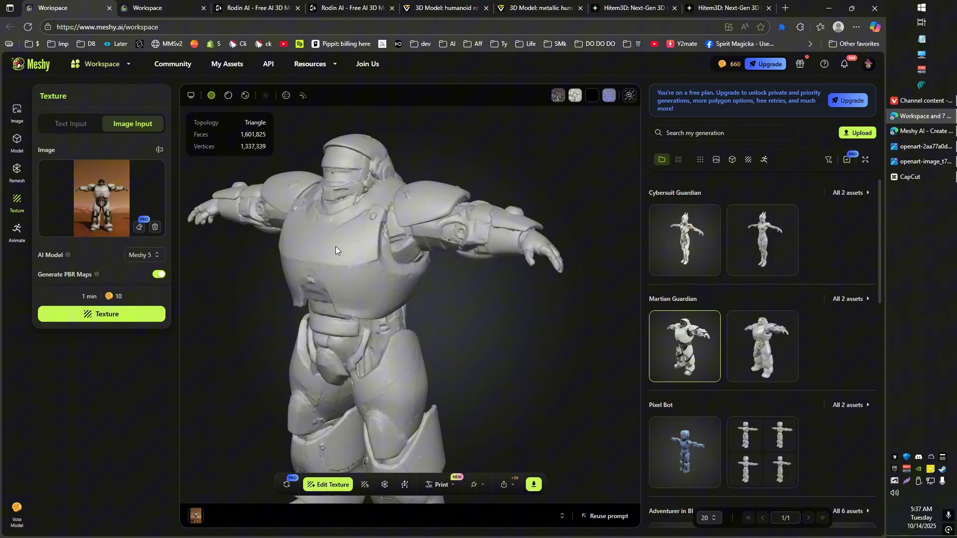
# Step: Orbit Meshy's untextured soldier (about 1.3 million vertices) to a three-quarter angle
pyautogui.moveTo(336, 247); pyautogui.dragTo(388, 258)
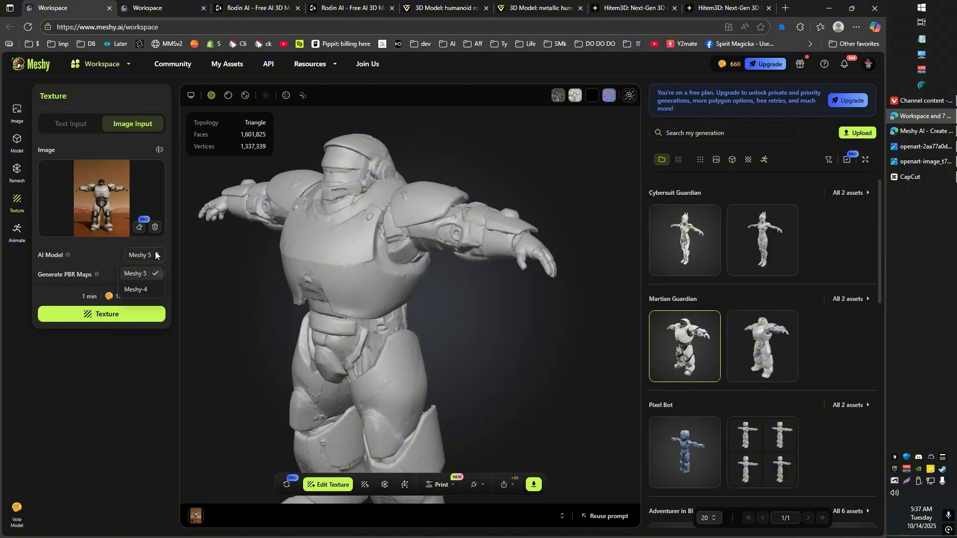
pyautogui.click(130, 387)
pyautogui.moveTo(100, 64)
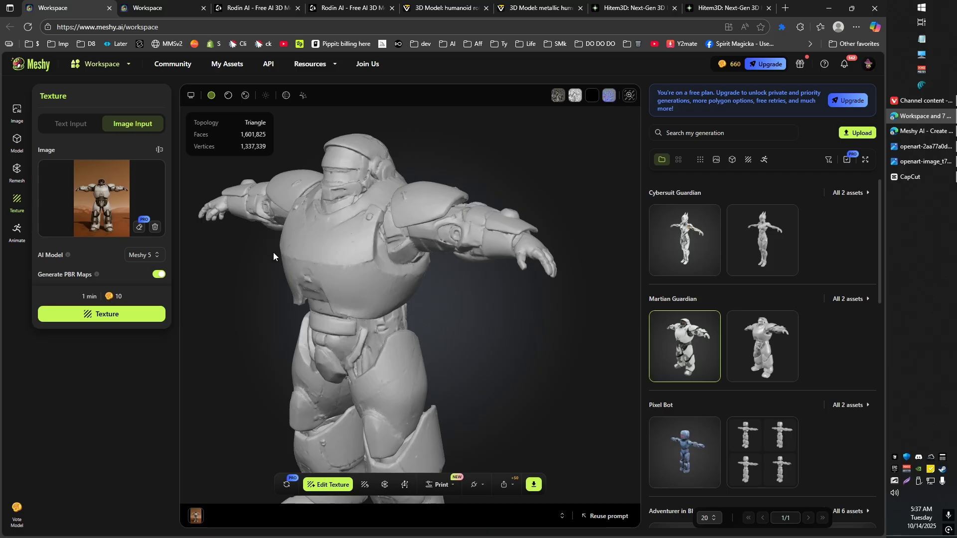
pyautogui.moveTo(275, 252); pyautogui.dragTo(283, 261)
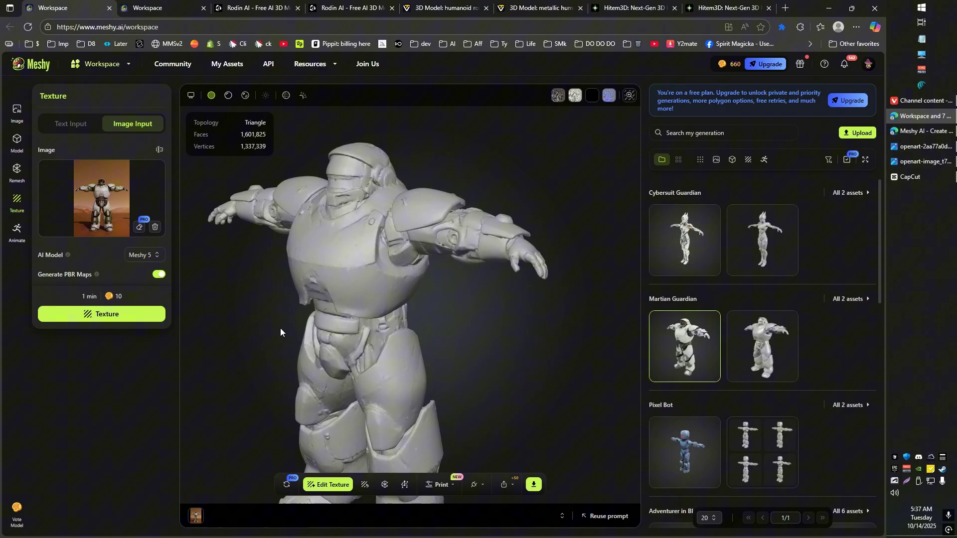
pyautogui.moveTo(280, 333)
pyautogui.mouseDown()
pyautogui.moveTo(347, 295)
pyautogui.moveTo(324, 267)
pyautogui.moveTo(358, 309)
pyautogui.moveTo(364, 270)
pyautogui.mouseUp()
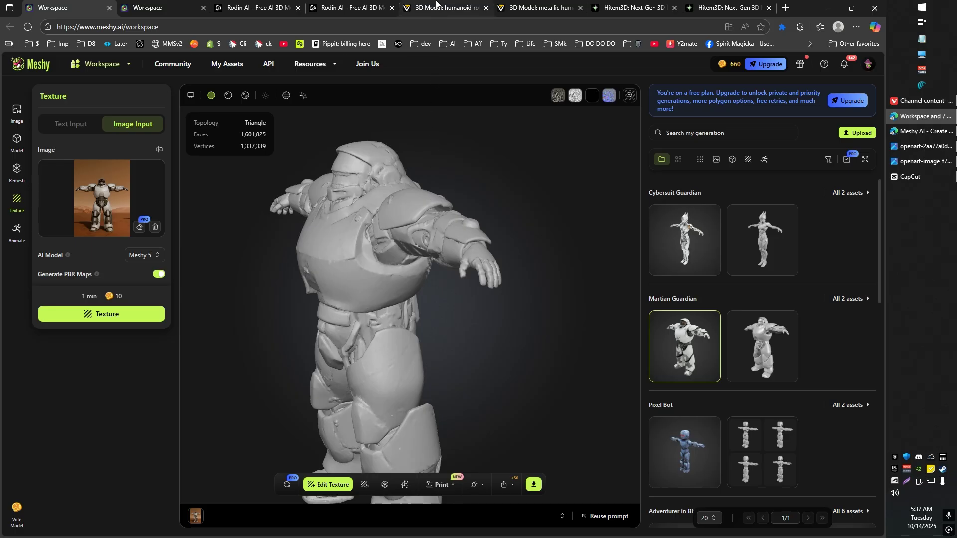
# Step: Bring up Tripo's grey soldier and select, then deselect, its model part
pyautogui.click(435, 4)
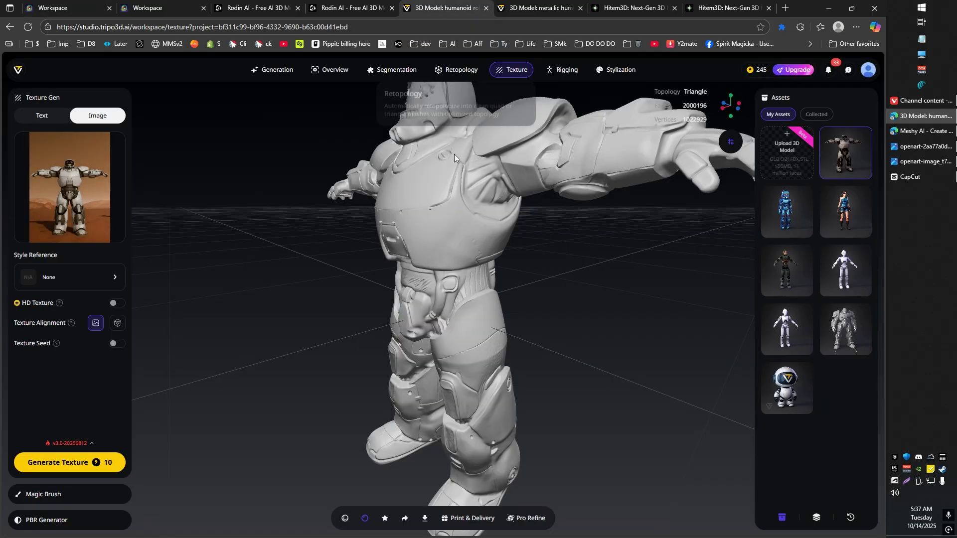
pyautogui.click(457, 212)
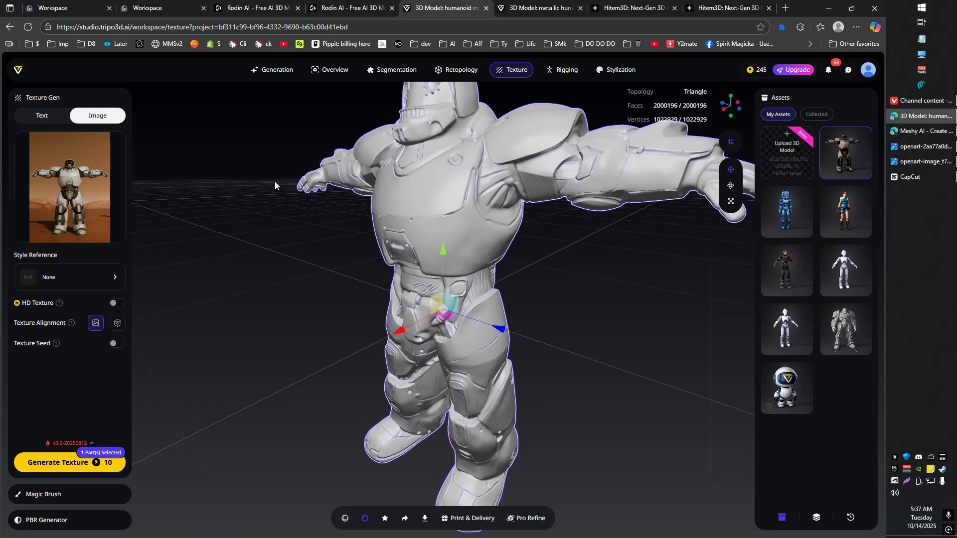
pyautogui.scroll(-3, 294, 202)
pyautogui.click(341, 270)
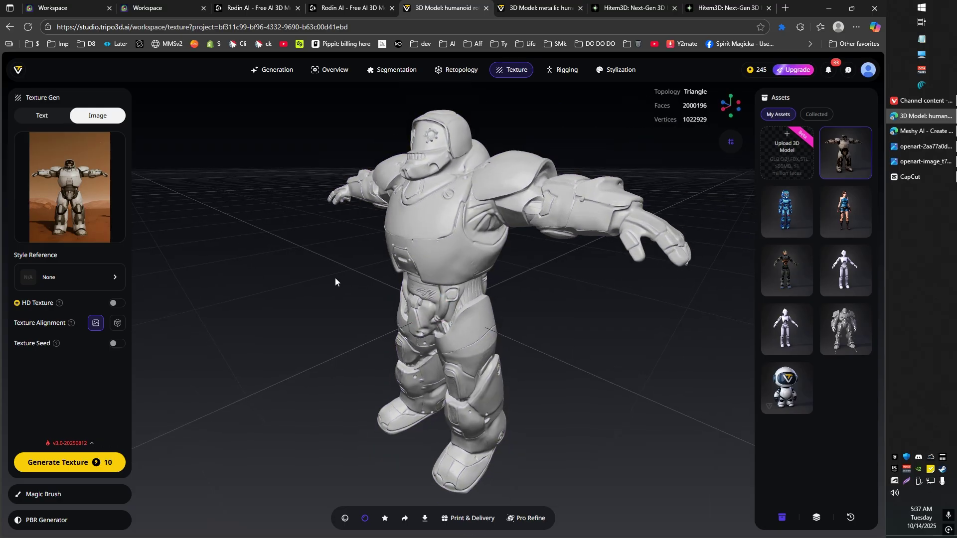
# Step: Orbit Tripo's soldier from behind round to the front, then glance at the silver warrior
pyautogui.moveTo(546, 290)
pyautogui.mouseDown()
pyautogui.moveTo(575, 289)
pyautogui.moveTo(391, 272)
pyautogui.moveTo(525, 290)
pyautogui.moveTo(431, 152)
pyautogui.moveTo(336, 195)
pyautogui.moveTo(350, 206)
pyautogui.mouseUp()
pyautogui.scroll(-3, 315, 279)
pyautogui.moveTo(315, 279); pyautogui.dragTo(385, 235)
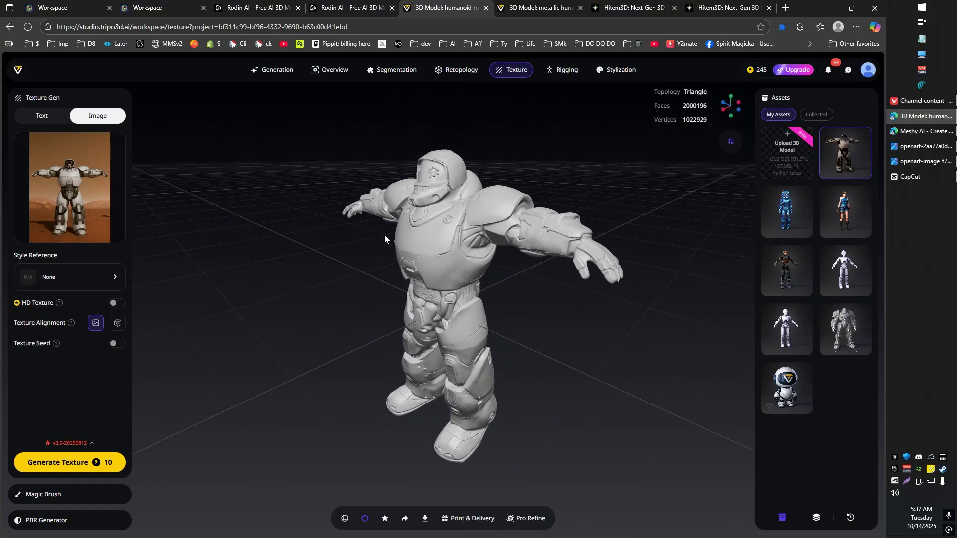
pyautogui.scroll(5, 440, 151)
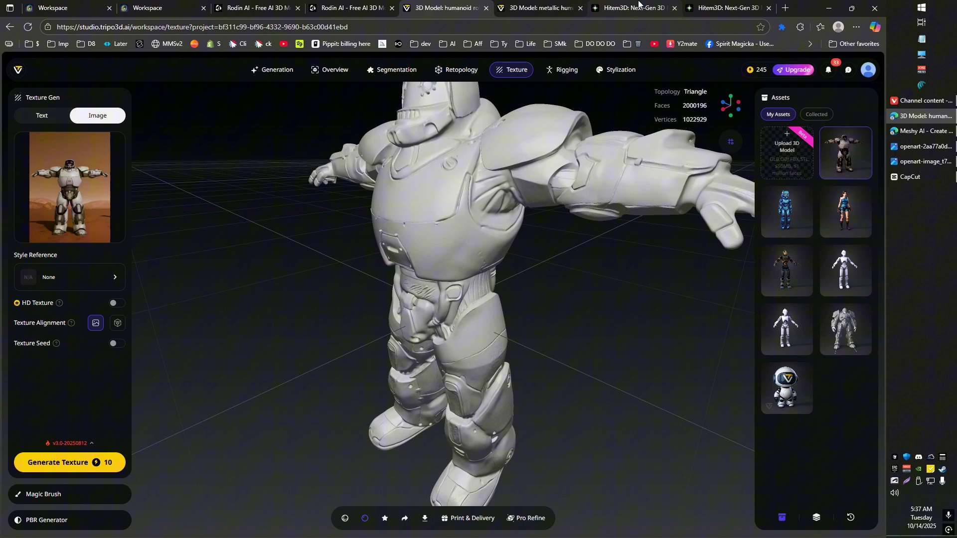
pyautogui.click(544, 7)
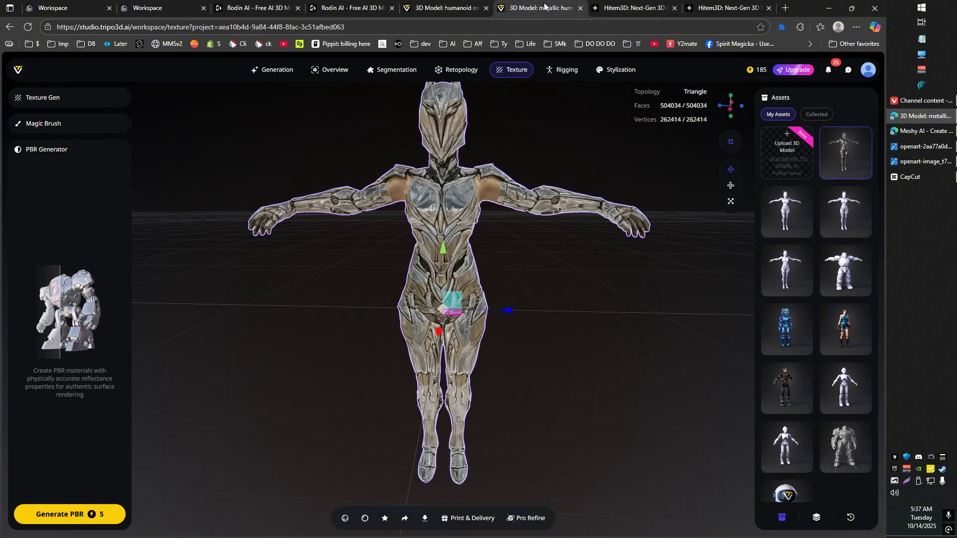
pyautogui.click(623, 7)
# Step: Turn off Hitem3D's texture and orbit the bare grey robot to a front view
pyautogui.moveTo(659, 161); pyautogui.dragTo(465, 319)
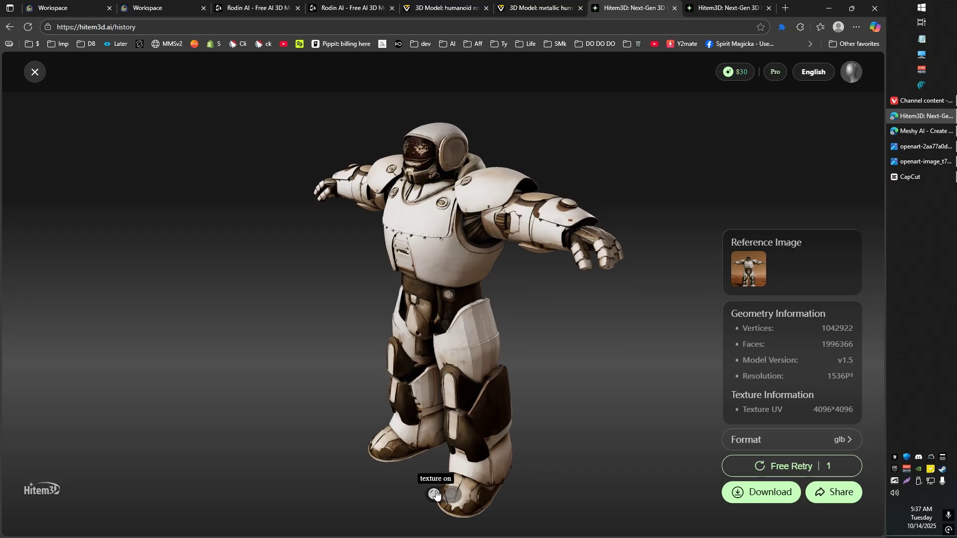
pyautogui.click(450, 493)
pyautogui.moveTo(429, 288); pyautogui.dragTo(401, 255)
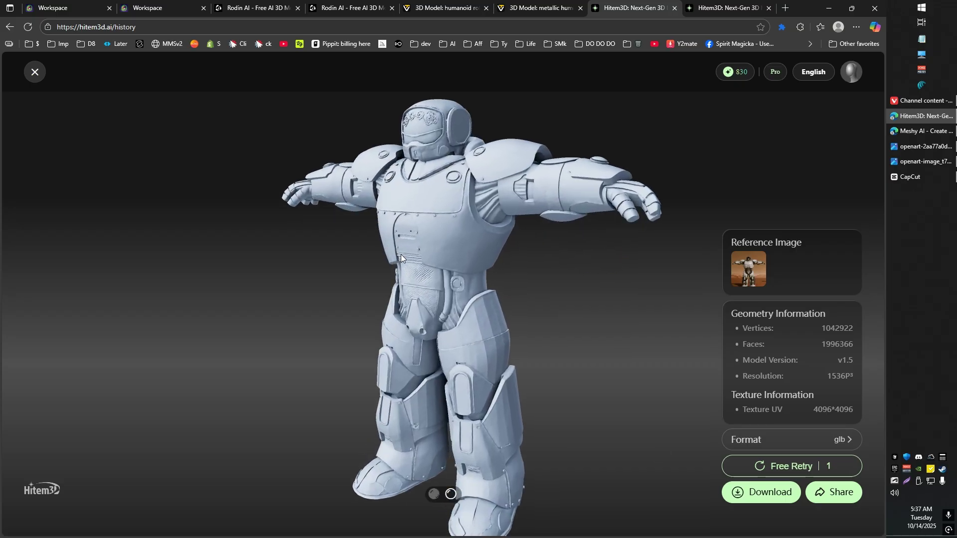
pyautogui.scroll(2, 613, 288)
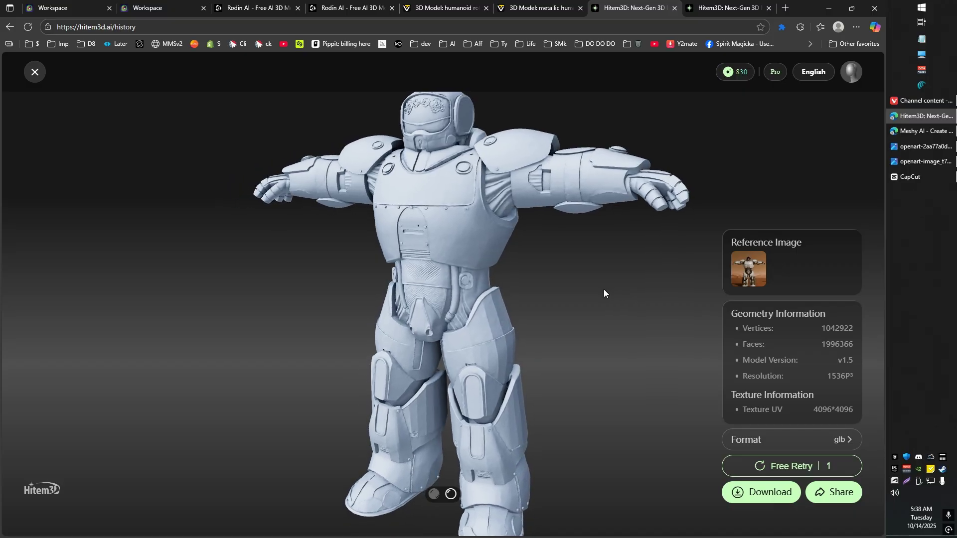
pyautogui.moveTo(603, 289)
pyautogui.mouseDown()
pyautogui.moveTo(540, 288)
pyautogui.moveTo(472, 306)
pyautogui.moveTo(590, 313)
pyautogui.moveTo(608, 303)
pyautogui.mouseUp()
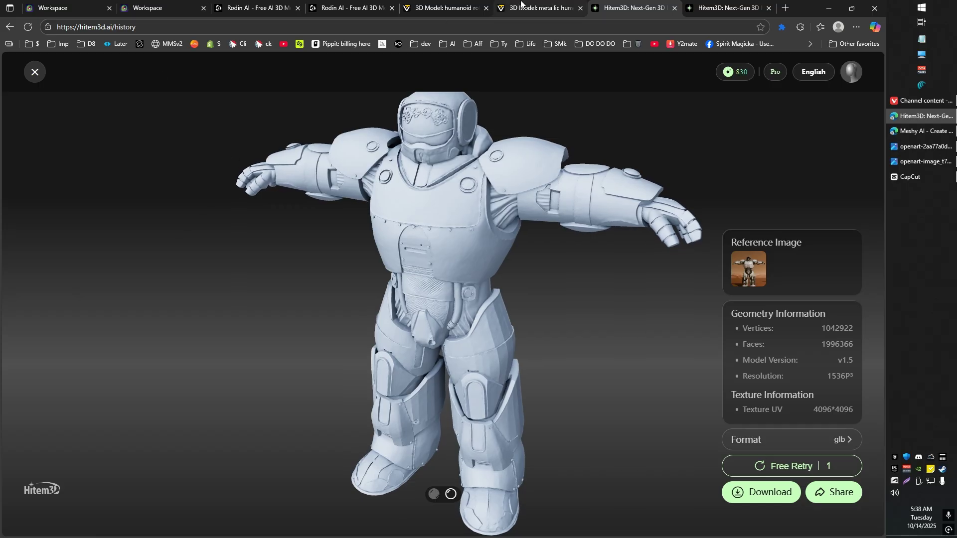
# Step: Briefly compare with Tripo's soldier, then rotate Hitem3D's robot slightly
pyautogui.click(464, 10)
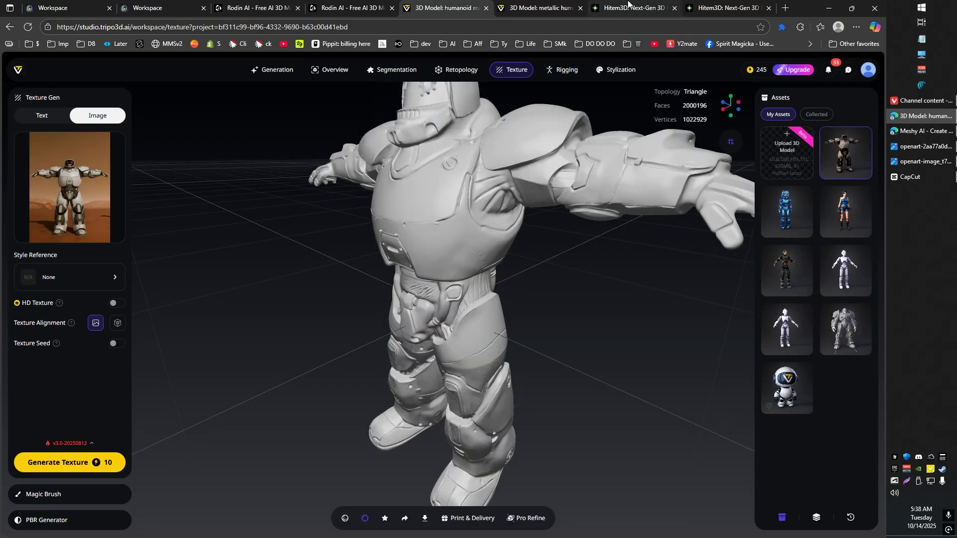
pyautogui.click(626, 8)
pyautogui.moveTo(431, 269); pyautogui.dragTo(477, 349)
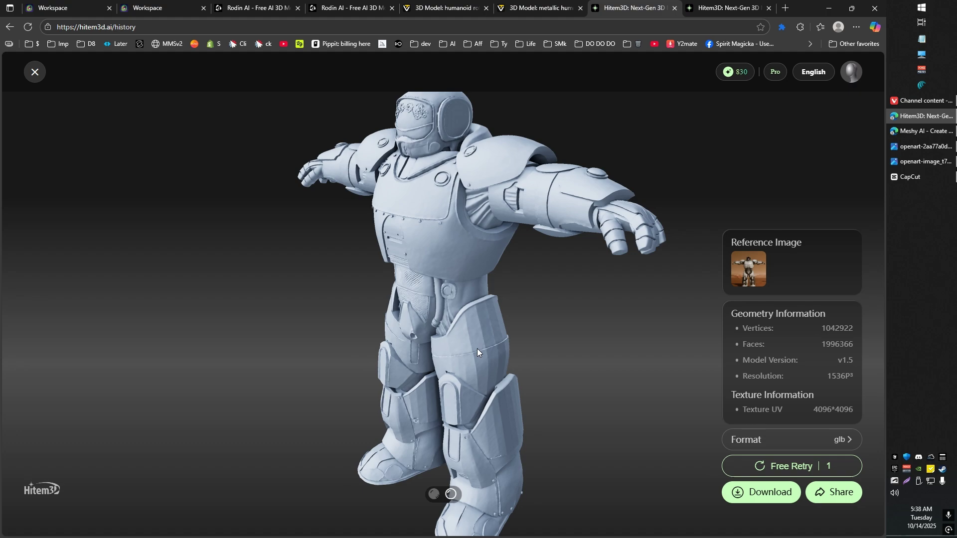
# Step: Bring up Tripo's soldier and zoom in close on its hip detail
pyautogui.click(372, 4)
pyautogui.click(443, 8)
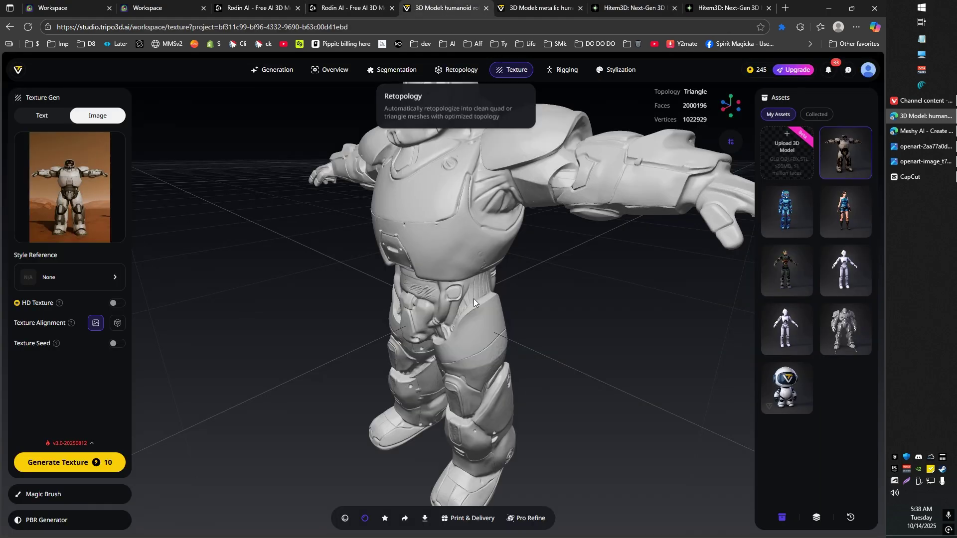
pyautogui.moveTo(473, 298); pyautogui.dragTo(561, 357)
pyautogui.scroll(2, 566, 353)
pyautogui.scroll(3, 564, 265)
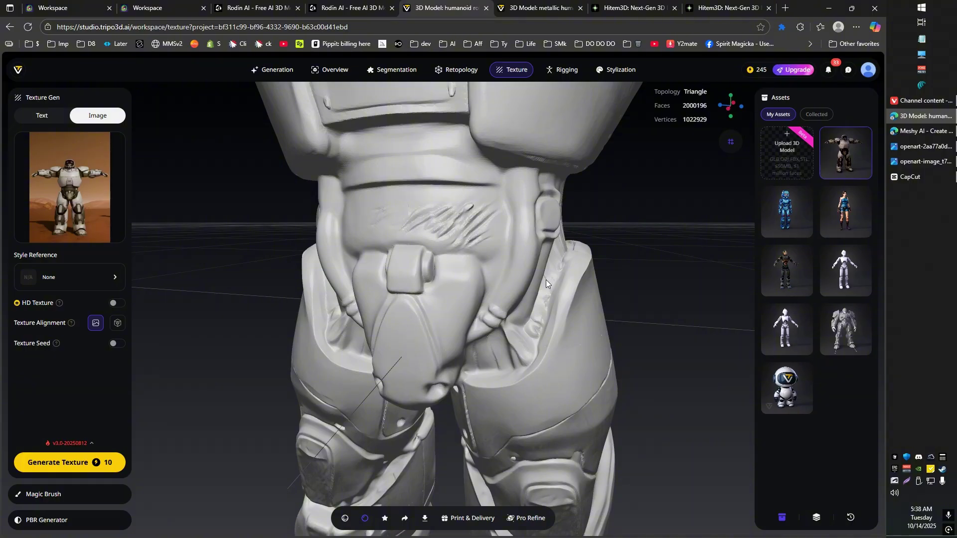
# Step: Compare the hips against the reference photo, then return to Hitem3D's robot
pyautogui.click(914, 149)
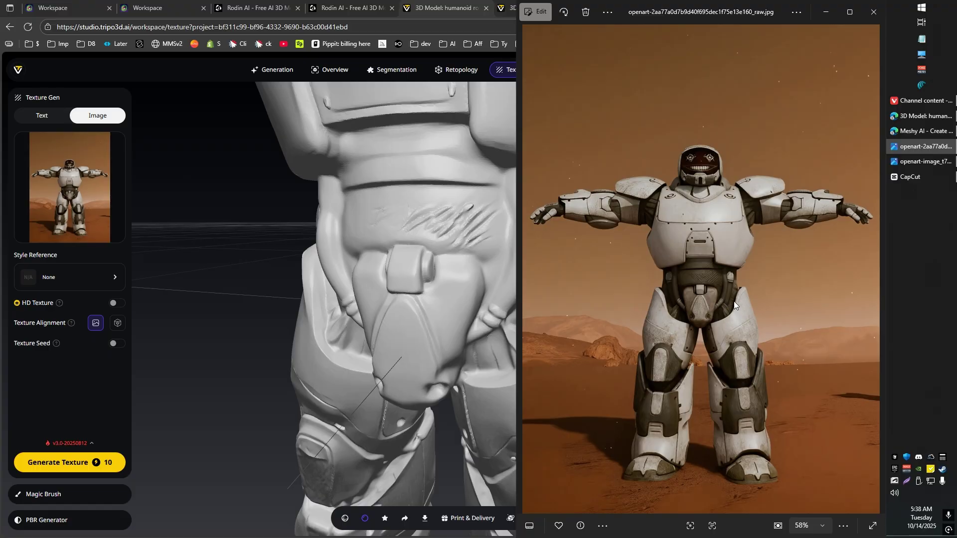
pyautogui.click(252, 265)
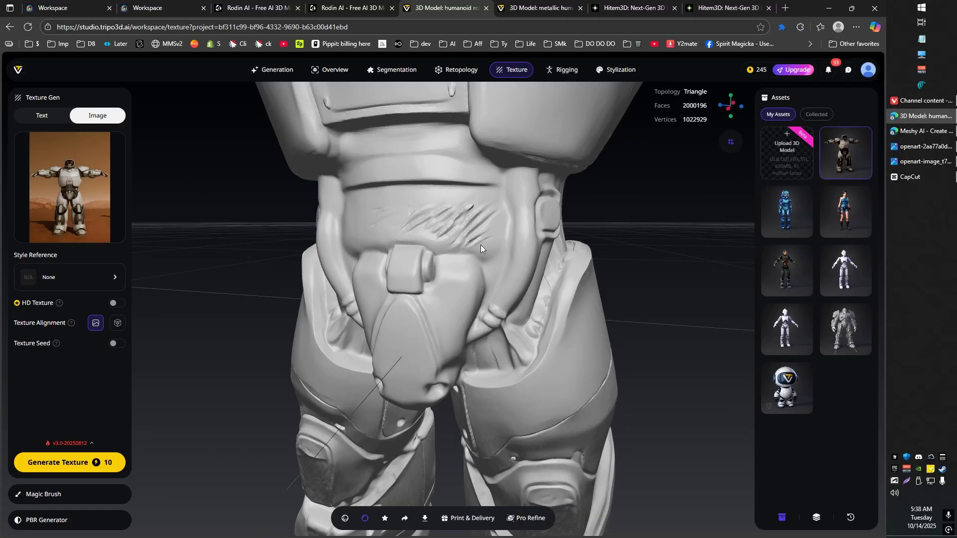
pyautogui.click(629, 5)
pyautogui.scroll(3, 523, 298)
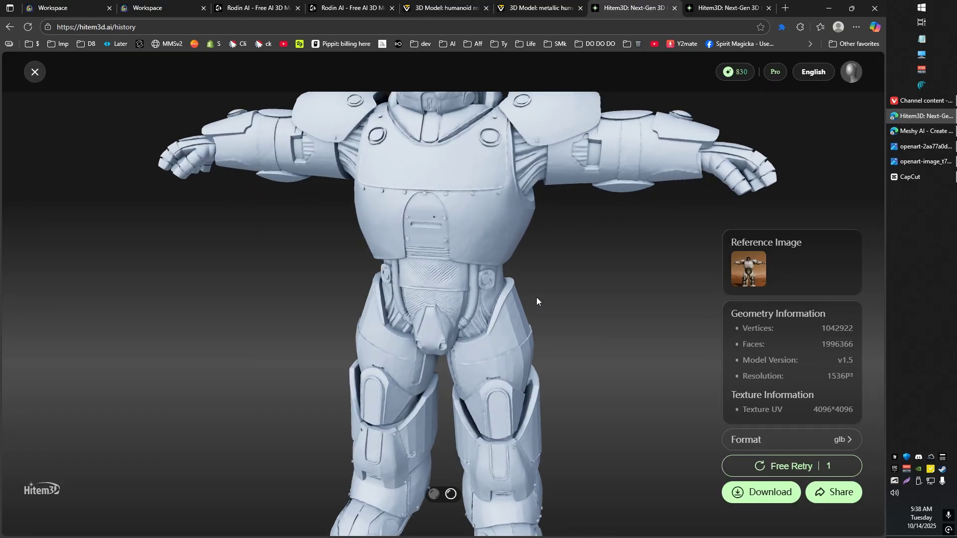
# Step: Zoom in on Hitem3D's grey robot pelvis and thighs, viewing them from front and back
pyautogui.moveTo(536, 297); pyautogui.dragTo(567, 300)
pyautogui.scroll(2, 561, 327)
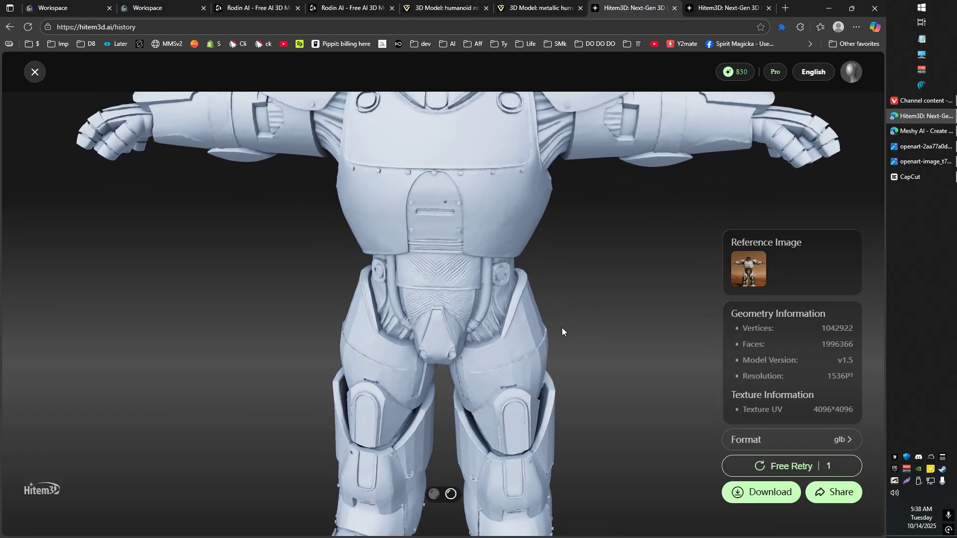
pyautogui.scroll(2, 567, 307)
pyautogui.scroll(1, 567, 306)
pyautogui.scroll(1, 573, 309)
pyautogui.scroll(1, 588, 312)
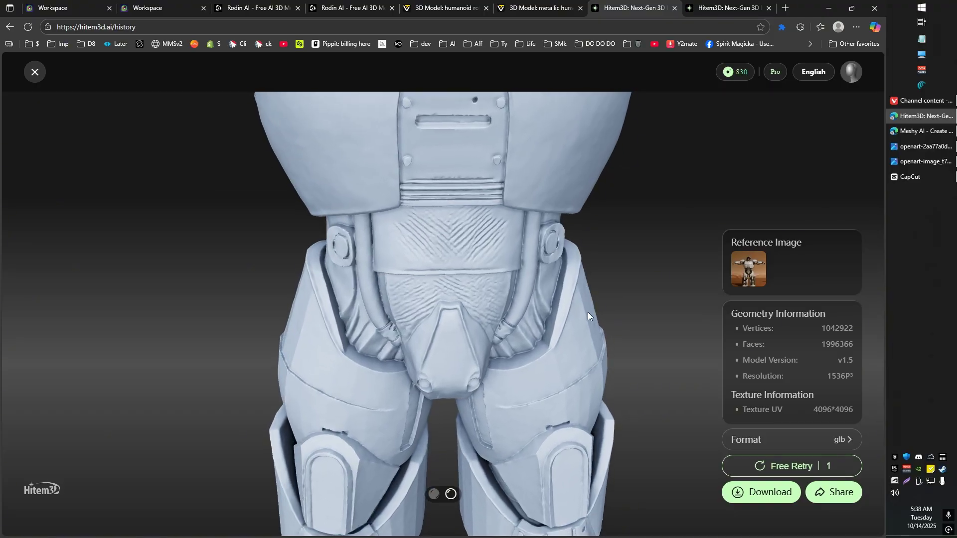
pyautogui.moveTo(588, 312)
pyautogui.mouseDown()
pyautogui.moveTo(575, 301)
pyautogui.moveTo(350, 289)
pyautogui.moveTo(542, 300)
pyautogui.mouseUp()
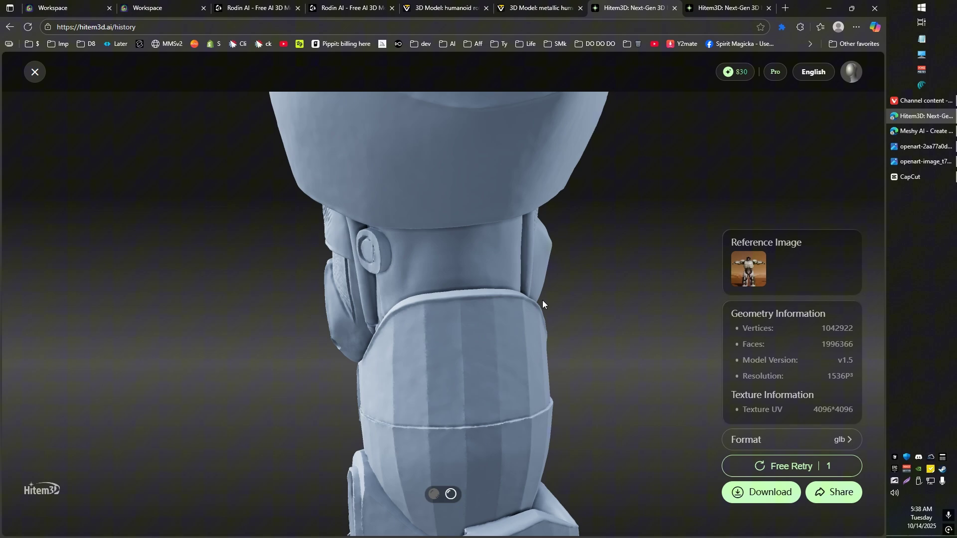
pyautogui.scroll(-3, 542, 300)
pyautogui.scroll(-2, 495, 287)
# Step: Switch to Tripo's soldier with Ctrl+5 and zoom out to a full-body front view
pyautogui.hotkey('ctrl', '5')
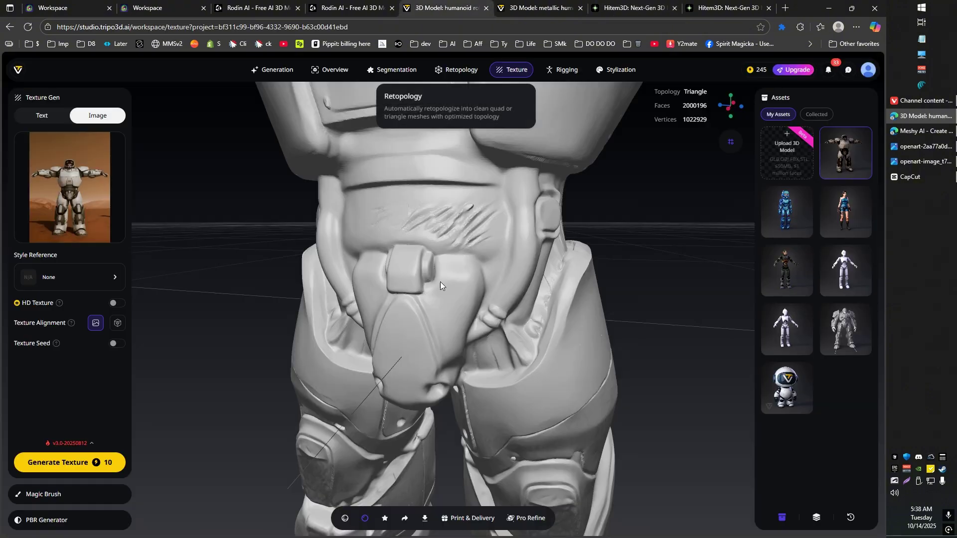
pyautogui.scroll(-3, 561, 300)
pyautogui.scroll(-3, 522, 285)
pyautogui.scroll(2, 472, 238)
pyautogui.scroll(-2, 479, 273)
pyautogui.scroll(-2, 456, 261)
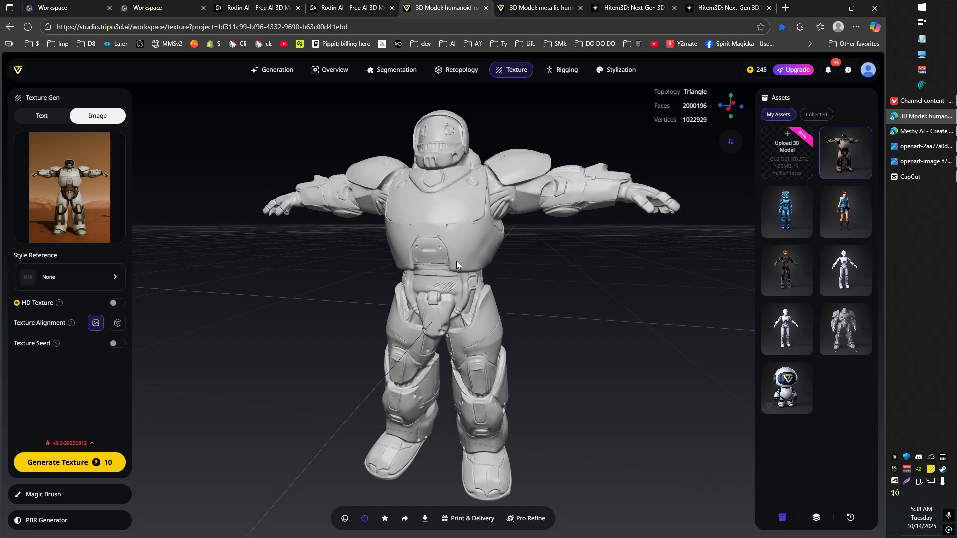
# Step: Bring up Rodin's untextured robot, zoom in and orbit it to several angles
pyautogui.click(330, 4)
pyautogui.click(236, 6)
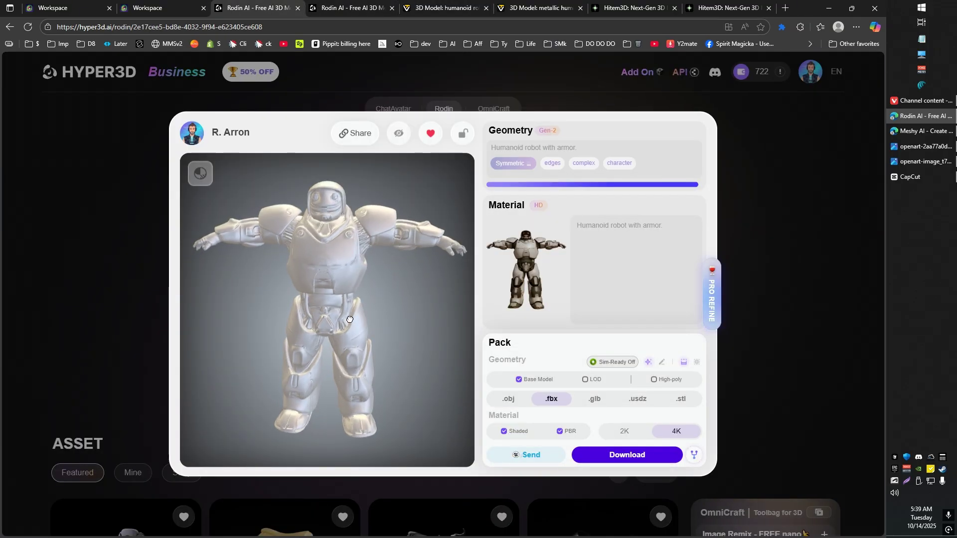
pyautogui.scroll(2, 350, 319)
pyautogui.scroll(2, 374, 315)
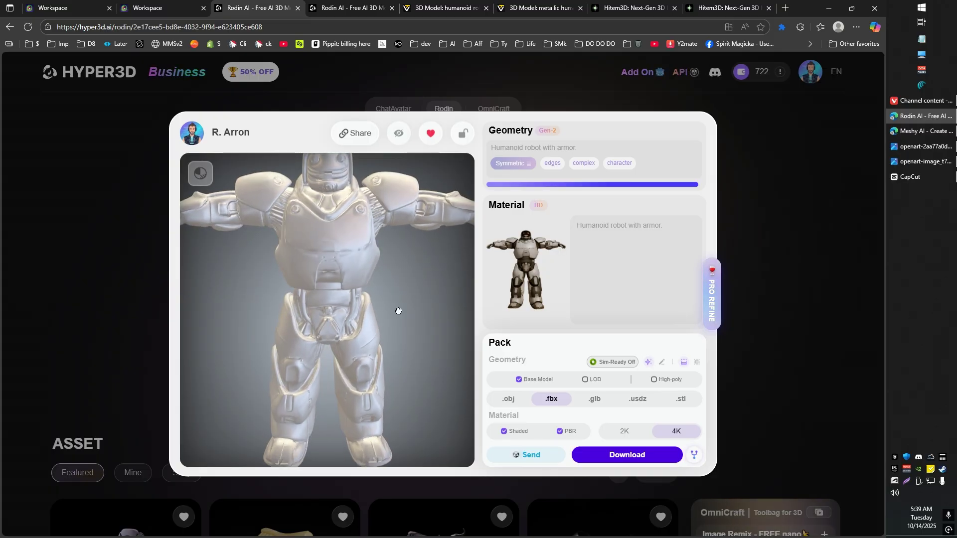
pyautogui.moveTo(398, 311); pyautogui.dragTo(392, 322)
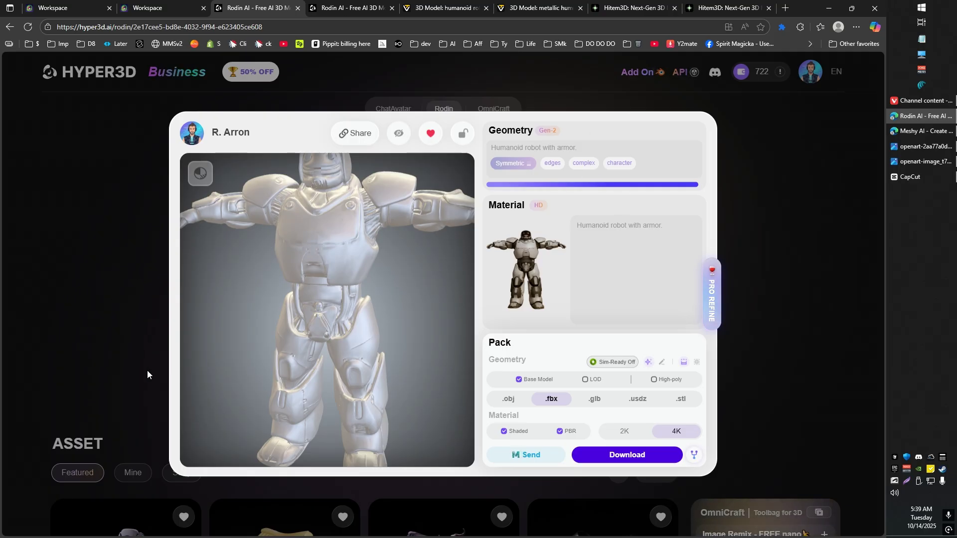
pyautogui.moveTo(402, 298)
pyautogui.mouseDown()
pyautogui.moveTo(413, 335)
pyautogui.moveTo(391, 327)
pyautogui.moveTo(337, 346)
pyautogui.moveTo(342, 309)
pyautogui.moveTo(294, 263)
pyautogui.mouseUp()
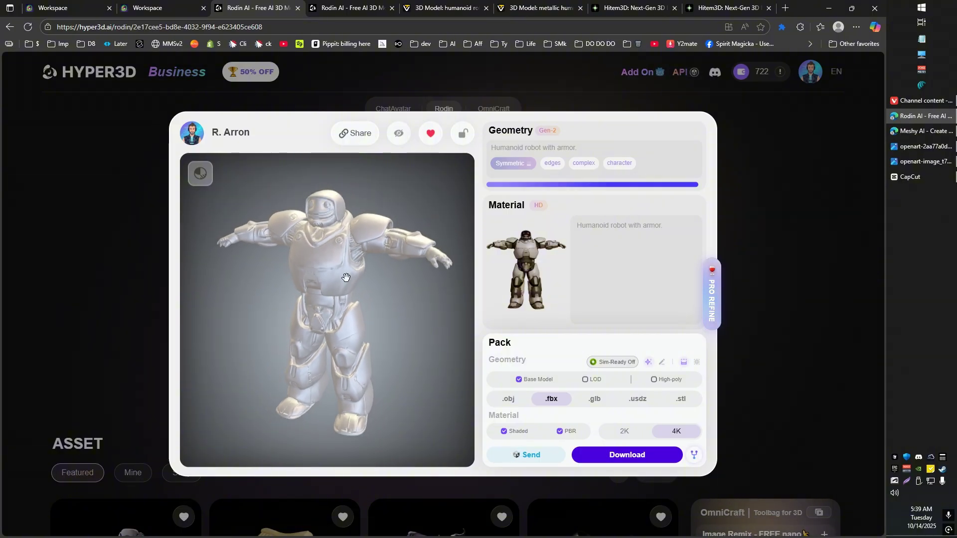
# Step: Compare Rodin's robot with Meshy's, turning Meshy's robot to face forward
pyautogui.click(151, 6)
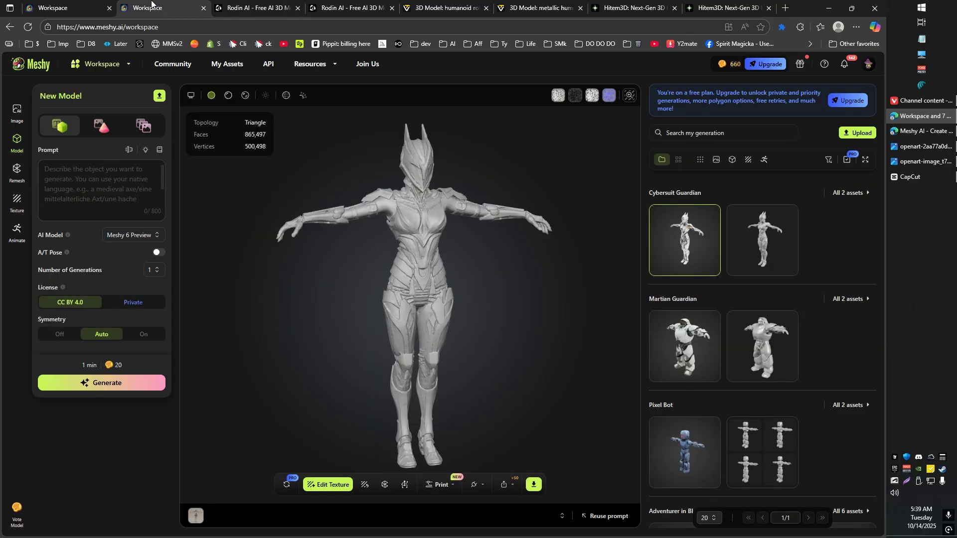
pyautogui.click(100, 4)
pyautogui.click(228, 7)
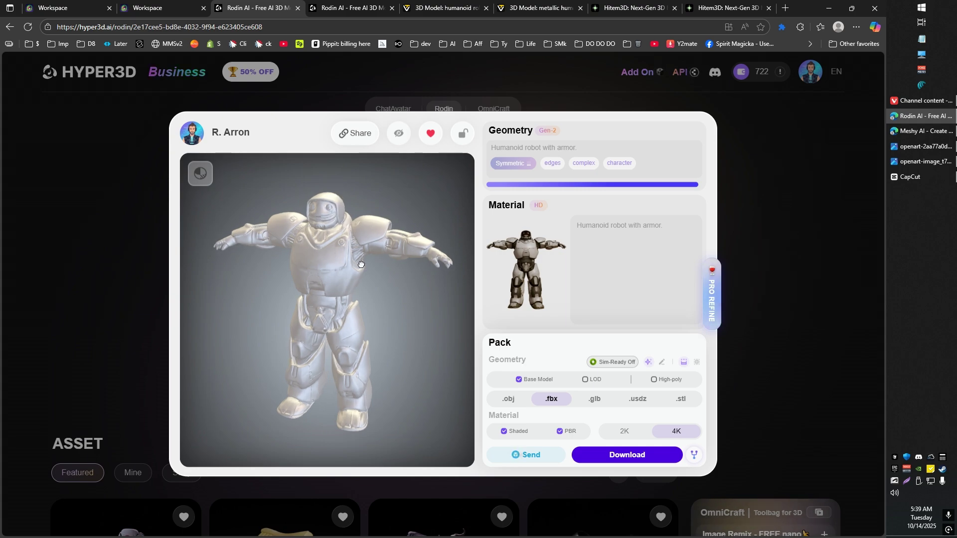
pyautogui.moveTo(361, 189); pyautogui.dragTo(255, 163)
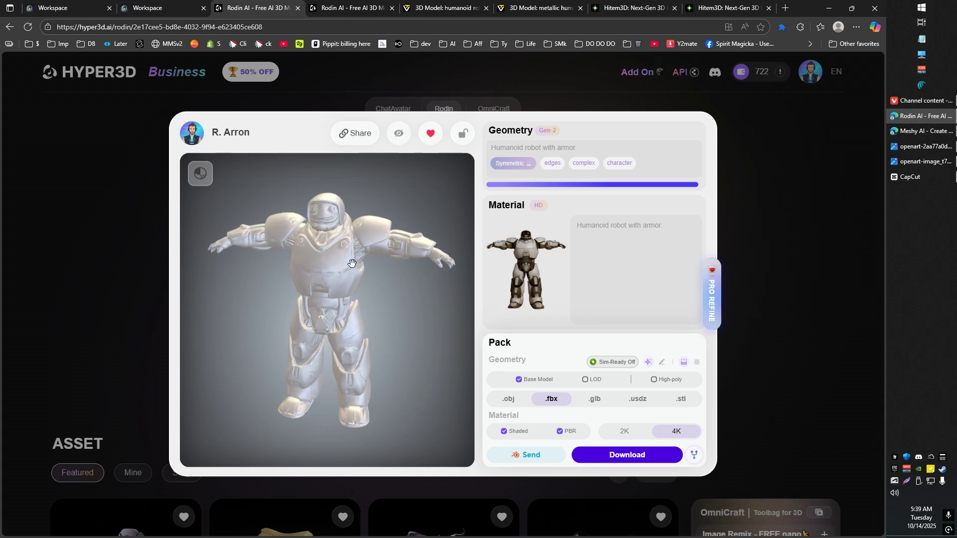
pyautogui.click(96, 5)
pyautogui.moveTo(378, 209); pyautogui.dragTo(342, 208)
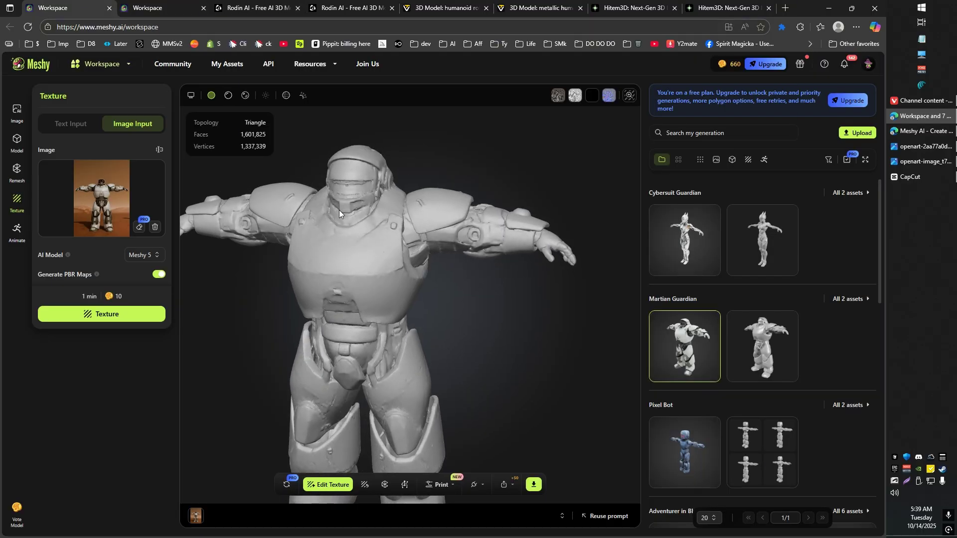
pyautogui.moveTo(369, 292); pyautogui.dragTo(399, 244)
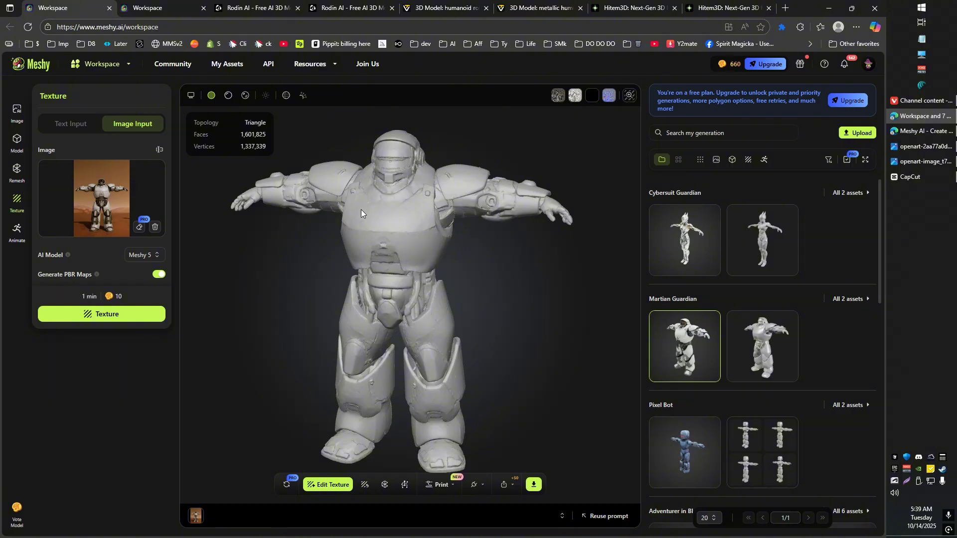
# Step: Rotate Rodin's robot slightly, then orbit Tripo's robot to a higher angle
pyautogui.click(259, 4)
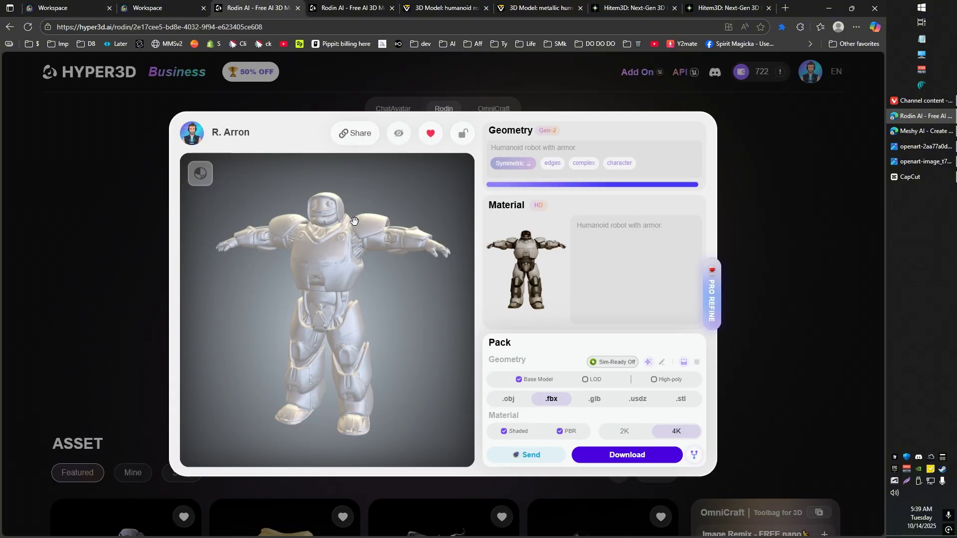
pyautogui.moveTo(354, 221); pyautogui.dragTo(338, 195)
pyautogui.click(425, 4)
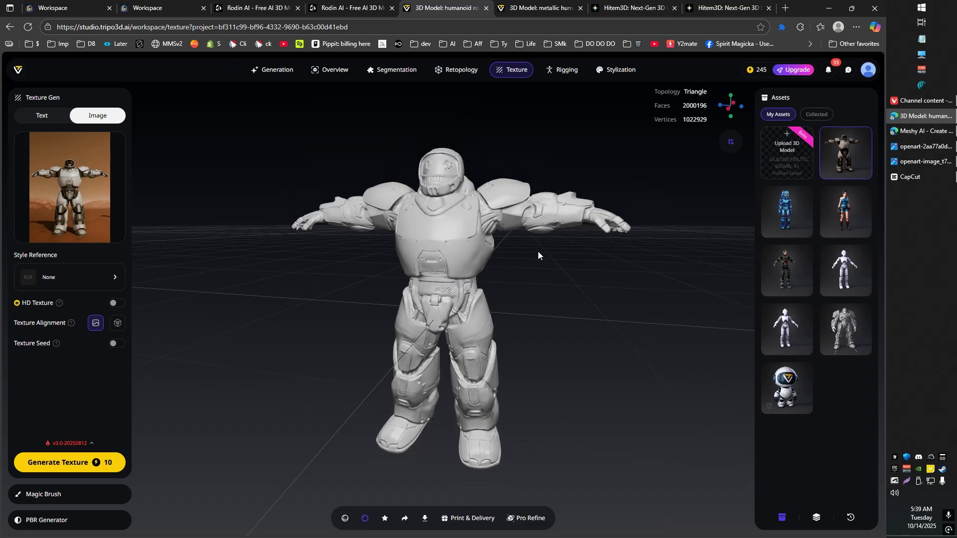
pyautogui.moveTo(545, 262)
pyautogui.mouseDown()
pyautogui.moveTo(554, 280)
pyautogui.moveTo(477, 291)
pyautogui.moveTo(532, 297)
pyautogui.moveTo(558, 288)
pyautogui.moveTo(546, 301)
pyautogui.mouseUp()
pyautogui.click(630, 8)
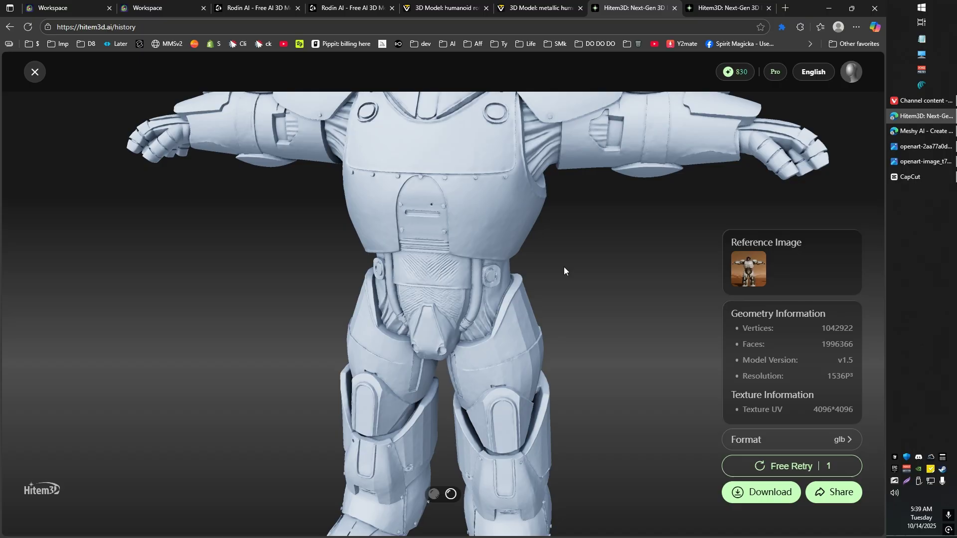
pyautogui.moveTo(563, 267)
pyautogui.mouseDown()
pyautogui.moveTo(572, 279)
pyautogui.moveTo(576, 268)
pyautogui.mouseUp()
pyautogui.scroll(-2, 576, 268)
pyautogui.scroll(3, 582, 273)
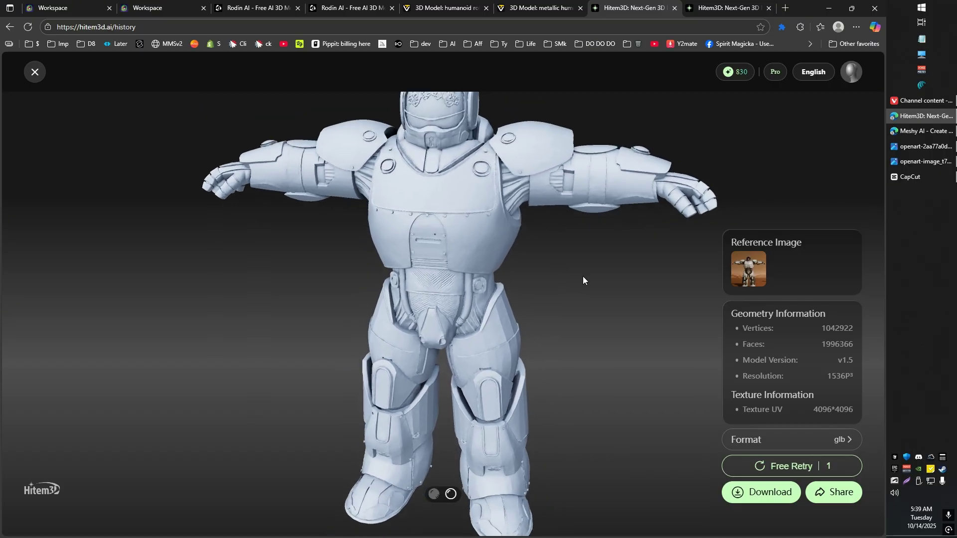
pyautogui.scroll(3, 583, 279)
pyautogui.scroll(2, 598, 290)
pyautogui.moveTo(622, 294)
pyautogui.mouseDown()
pyautogui.moveTo(635, 291)
pyautogui.moveTo(314, 279)
pyautogui.moveTo(488, 290)
pyautogui.moveTo(597, 279)
pyautogui.mouseUp()
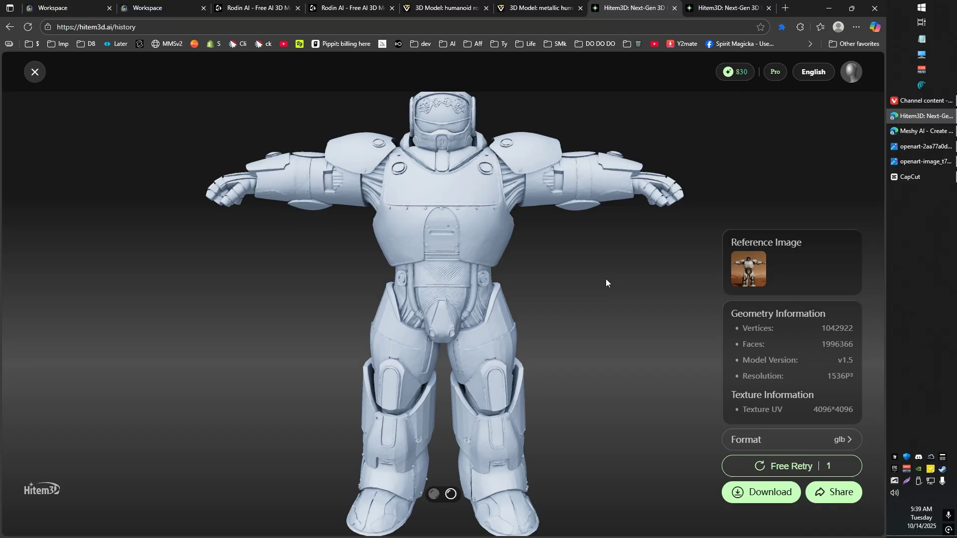
pyautogui.moveTo(605, 282); pyautogui.dragTo(597, 291)
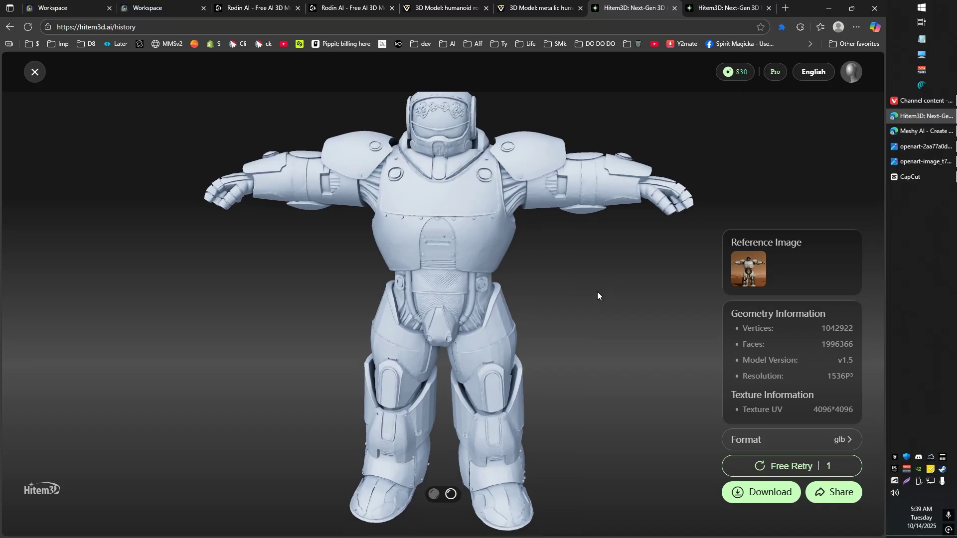
# Step: Turn Hitem3D's robot texture back on and compare it with the reference photo
pyautogui.click(433, 494)
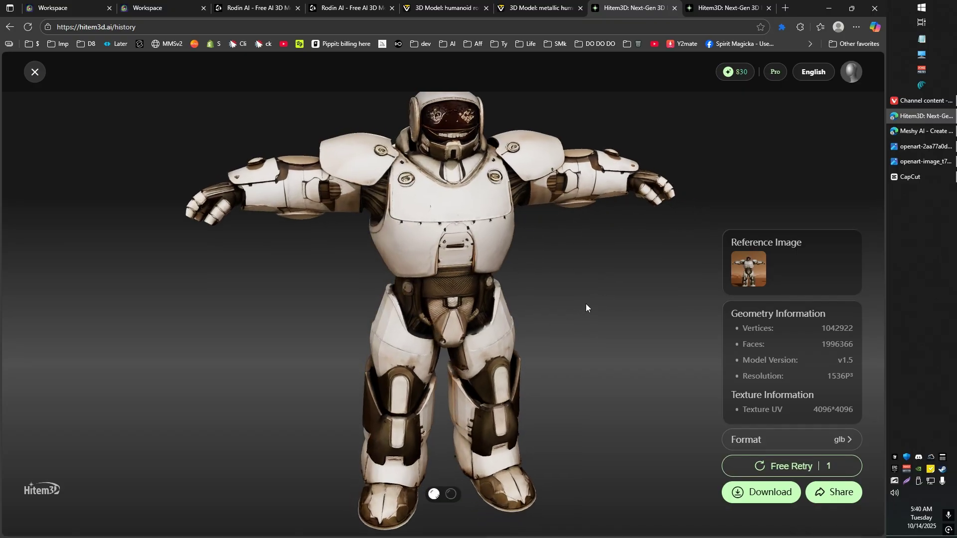
pyautogui.click(909, 150)
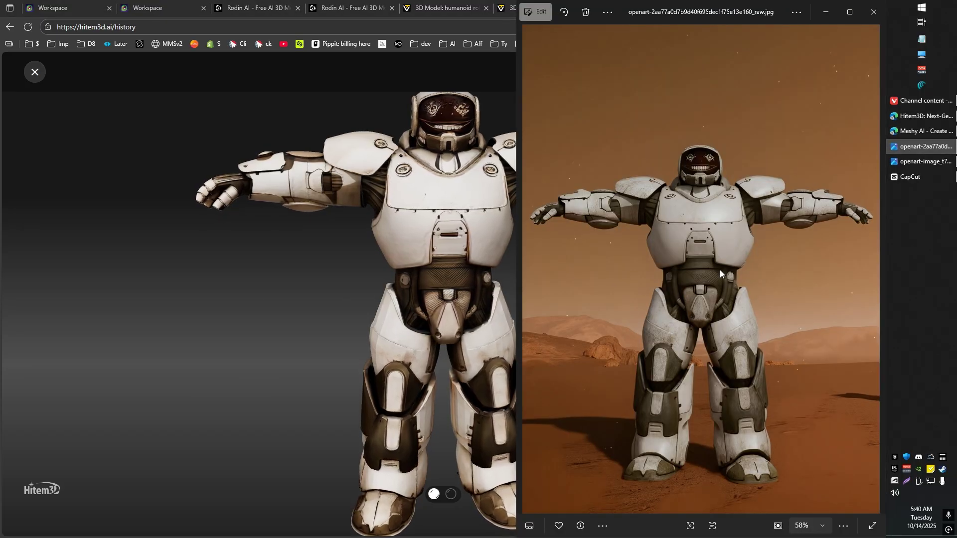
pyautogui.click(321, 252)
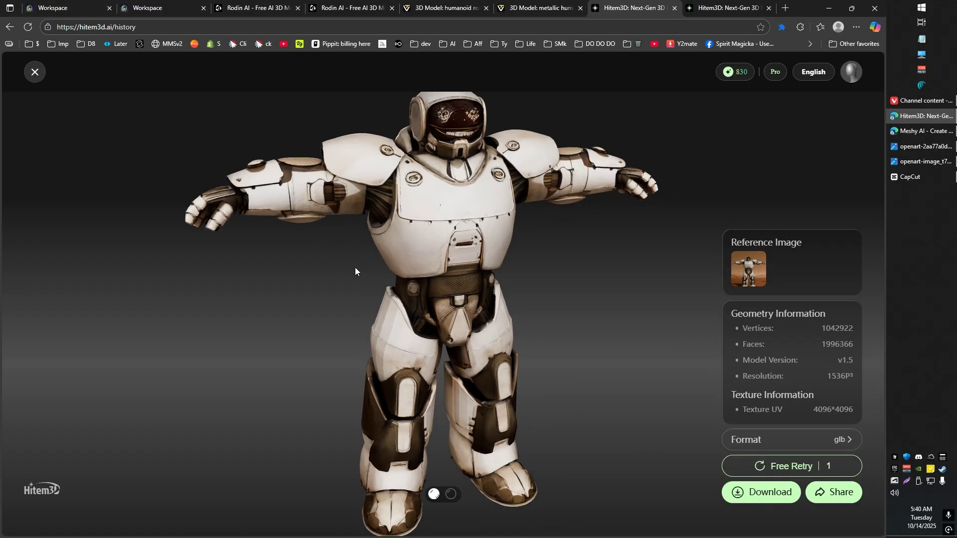
pyautogui.moveTo(355, 267); pyautogui.dragTo(428, 294)
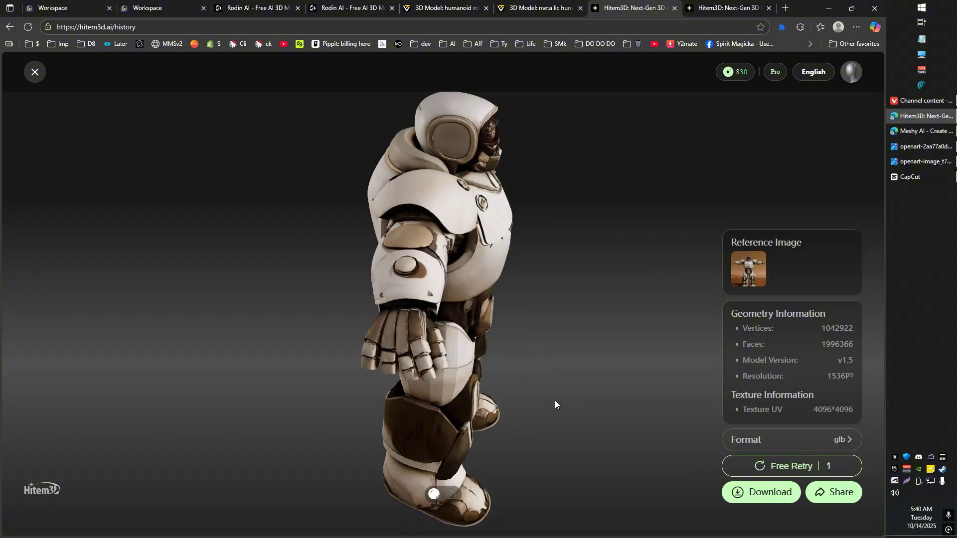
pyautogui.scroll(-5, 447, 300)
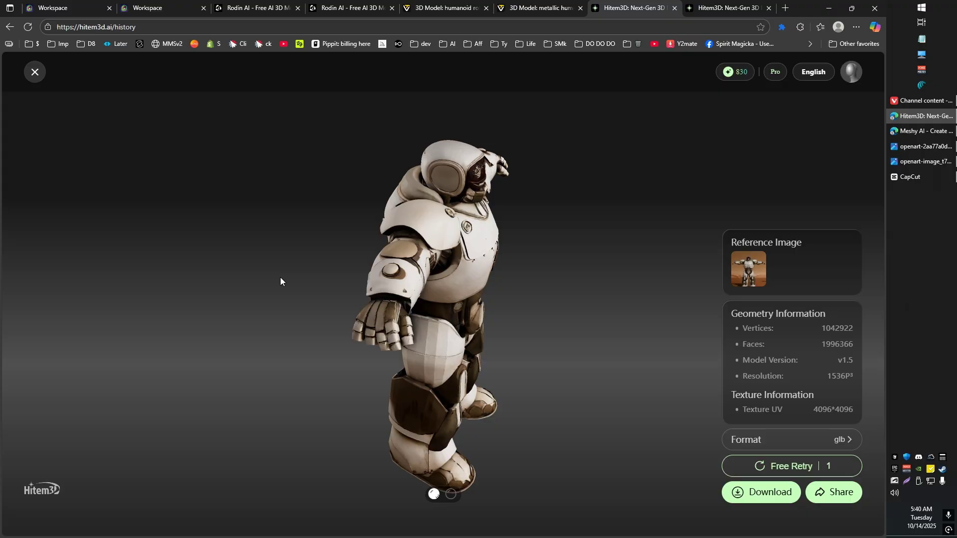
# Step: Orbit the textured robot round to its back, zooming in and out
pyautogui.moveTo(310, 289)
pyautogui.mouseDown()
pyautogui.moveTo(477, 238)
pyautogui.moveTo(572, 244)
pyautogui.moveTo(627, 275)
pyautogui.mouseUp()
pyautogui.scroll(3, 561, 288)
pyautogui.scroll(3, 563, 288)
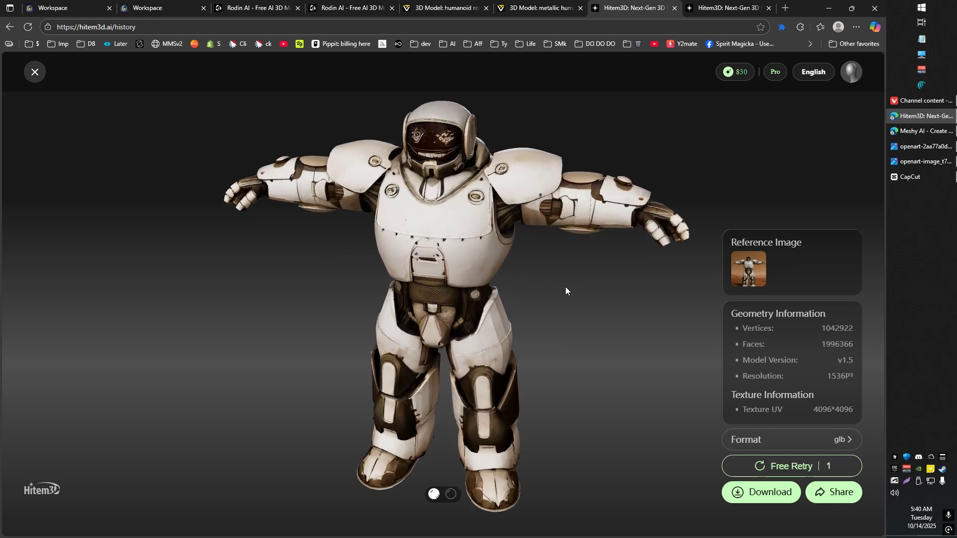
pyautogui.scroll(-3, 590, 274)
pyautogui.scroll(-2, 560, 307)
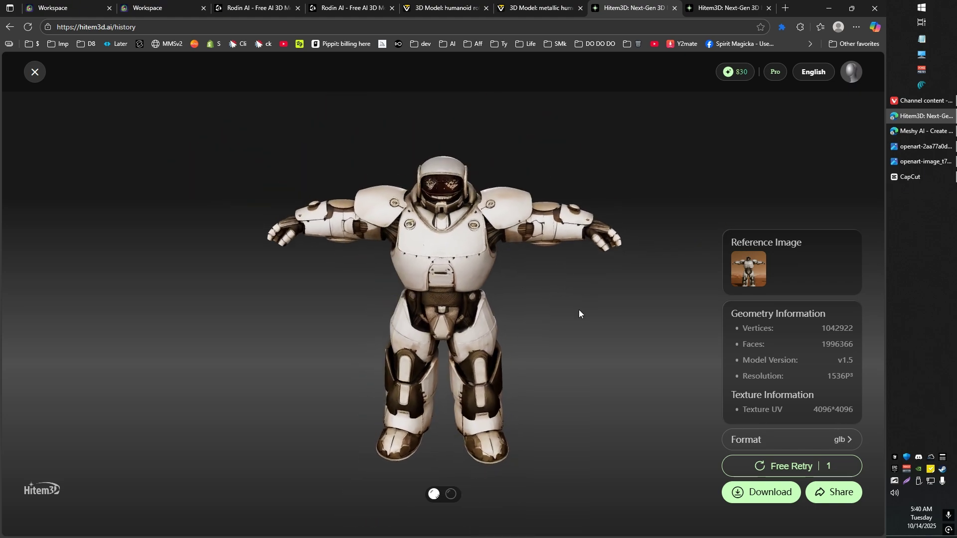
pyautogui.scroll(2, 570, 292)
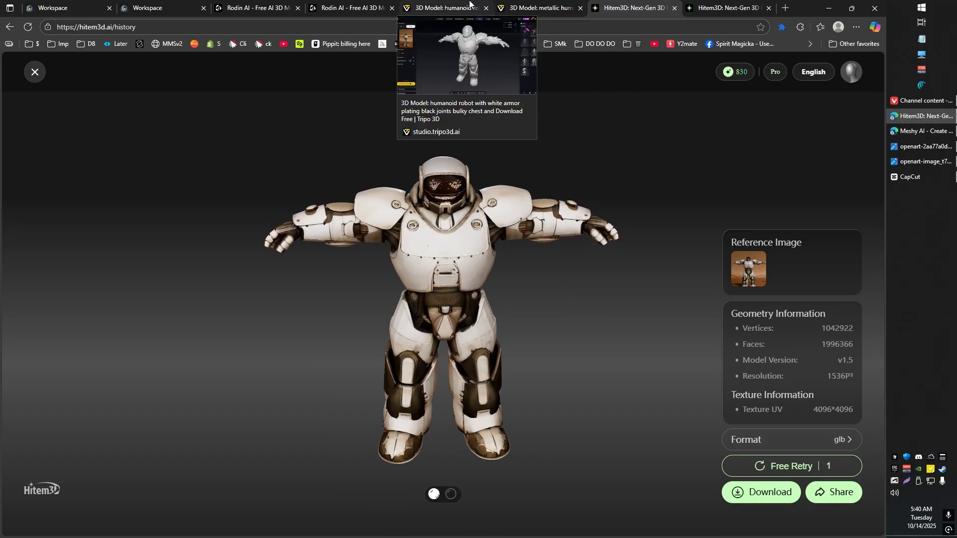
# Step: Compare with Meshy's robot, then orbit and zoom Hitem3D's textured robot from the side
pyautogui.click(70, 7)
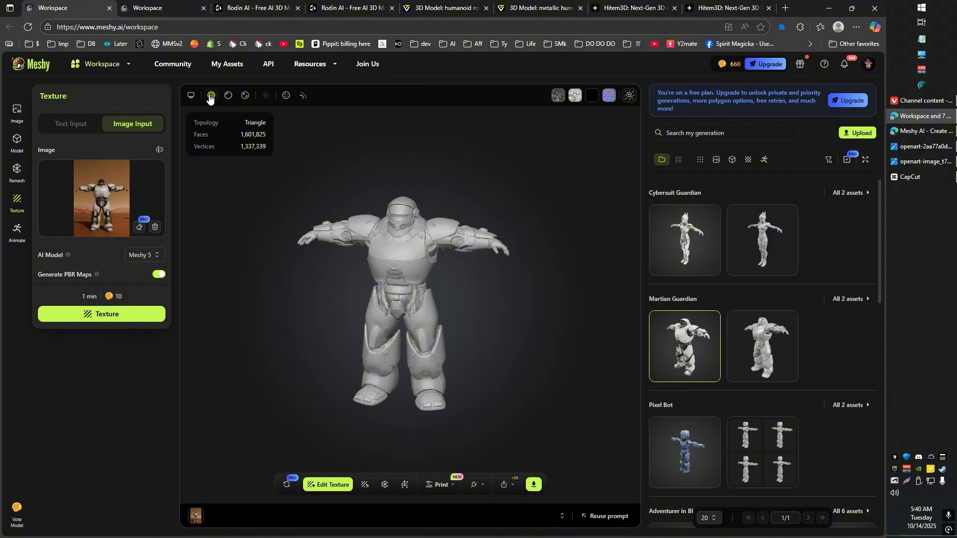
pyautogui.click(627, 9)
pyautogui.scroll(-5, 521, 311)
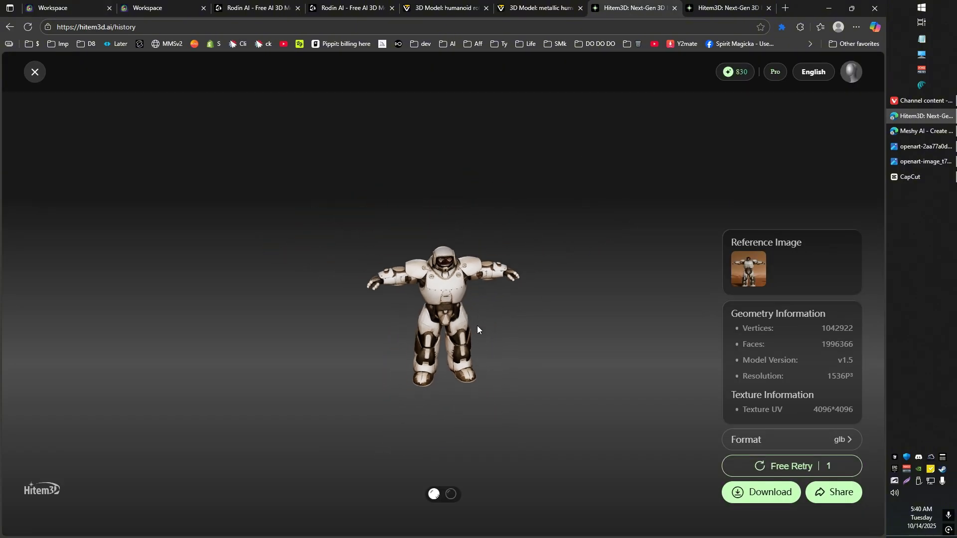
pyautogui.moveTo(482, 330)
pyautogui.mouseDown()
pyautogui.moveTo(567, 332)
pyautogui.moveTo(437, 324)
pyautogui.moveTo(478, 319)
pyautogui.mouseUp()
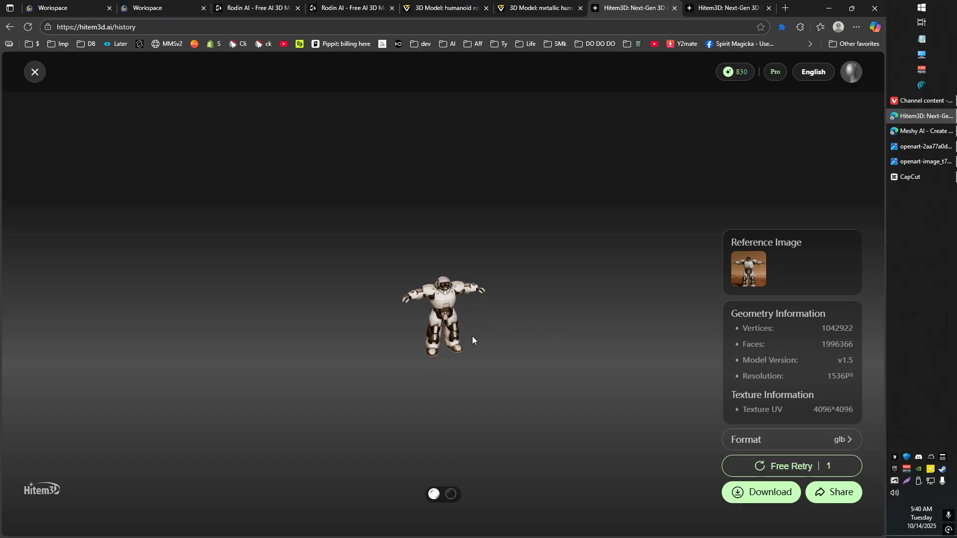
pyautogui.scroll(2, 472, 336)
pyautogui.scroll(3, 476, 336)
pyautogui.scroll(2, 503, 338)
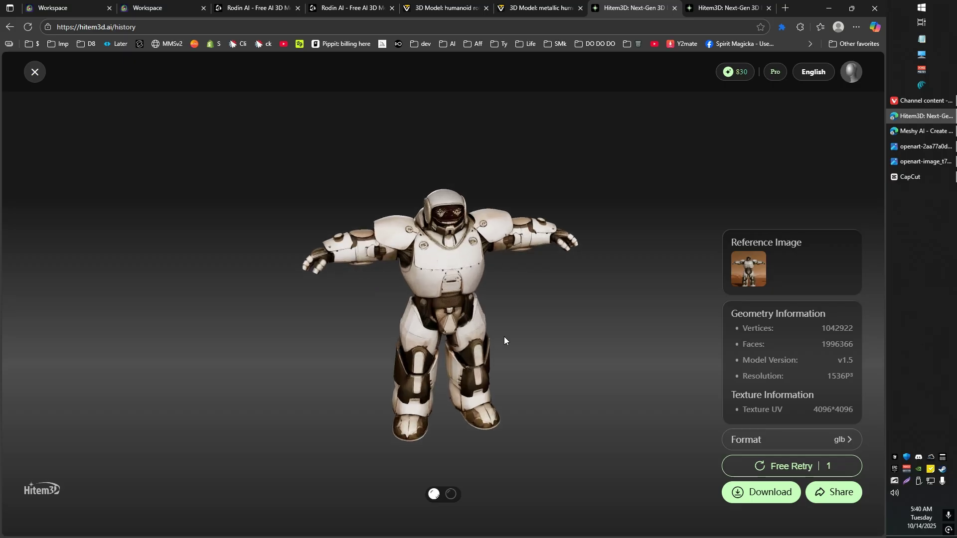
pyautogui.moveTo(555, 348)
pyautogui.mouseDown()
pyautogui.moveTo(551, 339)
pyautogui.moveTo(572, 352)
pyautogui.moveTo(498, 369)
pyautogui.moveTo(598, 370)
pyautogui.moveTo(505, 346)
pyautogui.moveTo(560, 376)
pyautogui.moveTo(625, 384)
pyautogui.moveTo(529, 369)
pyautogui.moveTo(500, 345)
pyautogui.mouseUp()
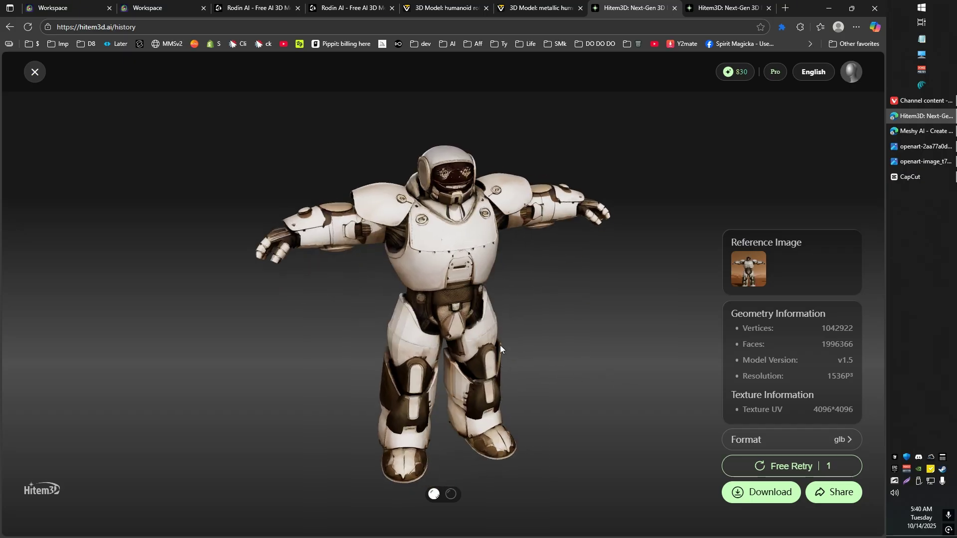
# Step: Open Hitem3D's silver female warrior, hide its texture and orbit the grey geometry
pyautogui.click(698, 4)
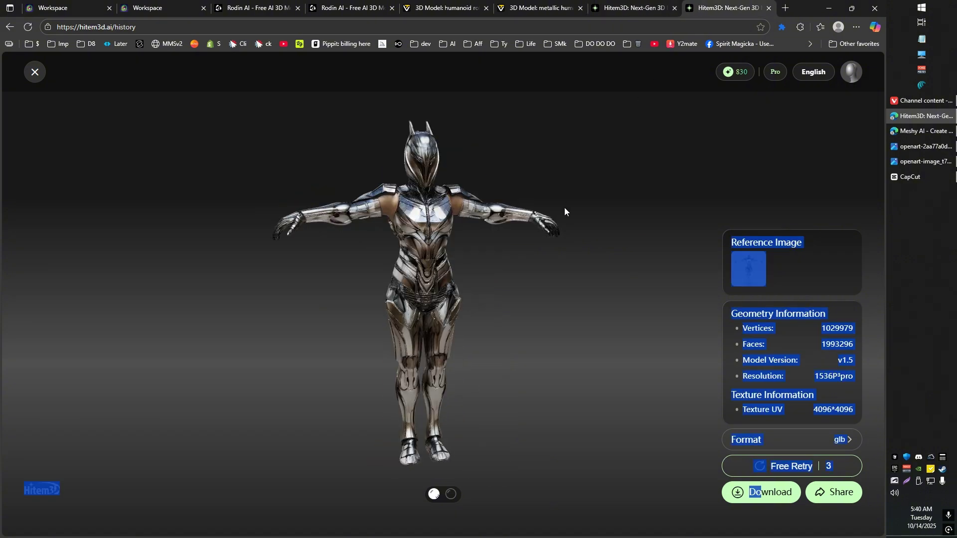
pyautogui.moveTo(564, 208); pyautogui.dragTo(442, 274)
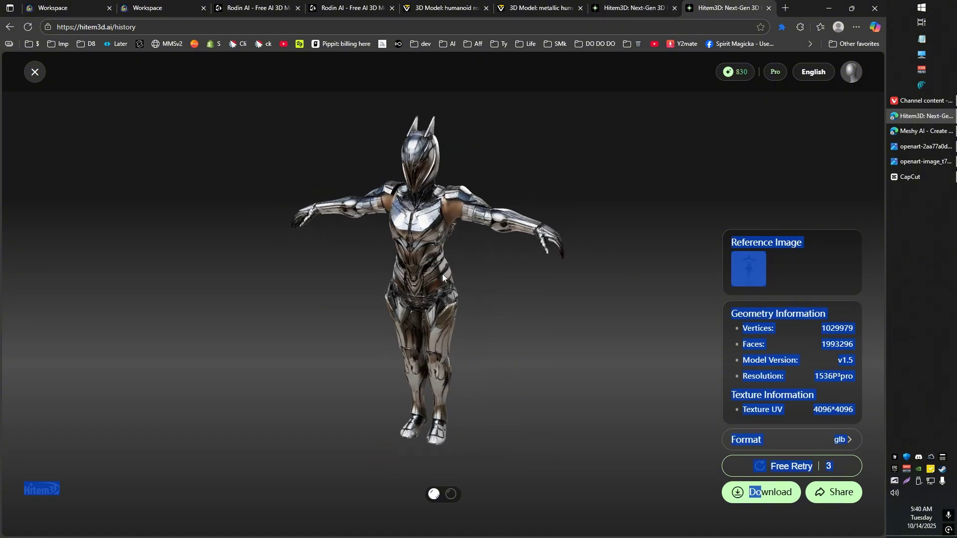
pyautogui.click(451, 495)
pyautogui.click(451, 495)
pyautogui.moveTo(426, 235)
pyautogui.mouseDown()
pyautogui.moveTo(553, 234)
pyautogui.moveTo(482, 208)
pyautogui.moveTo(333, 219)
pyautogui.moveTo(492, 229)
pyautogui.moveTo(402, 317)
pyautogui.moveTo(561, 262)
pyautogui.mouseUp()
pyautogui.scroll(3, 480, 231)
pyautogui.scroll(3, 434, 224)
# Step: Compare the warrior with the robot and silver warrior reference images, then return to the viewer
pyautogui.click(915, 147)
pyautogui.click(896, 163)
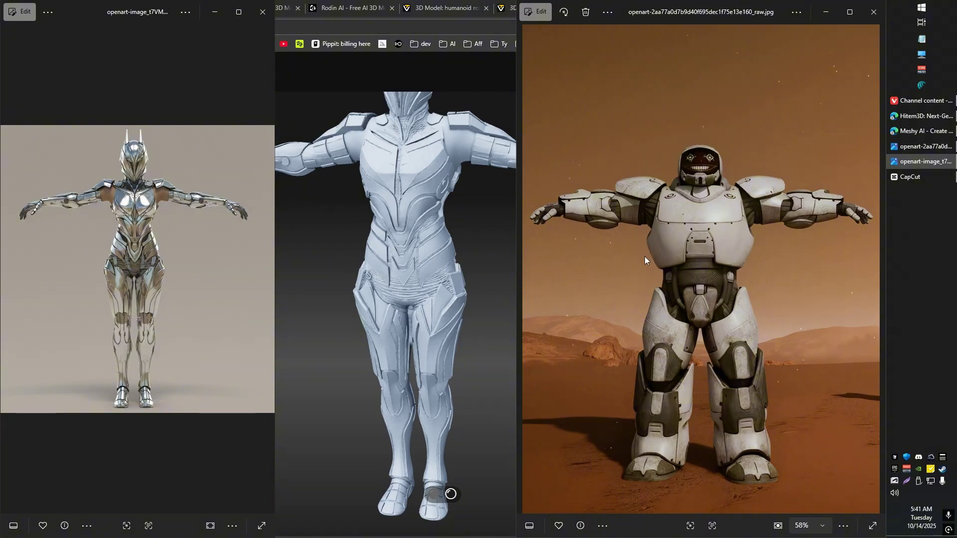
pyautogui.click(319, 300)
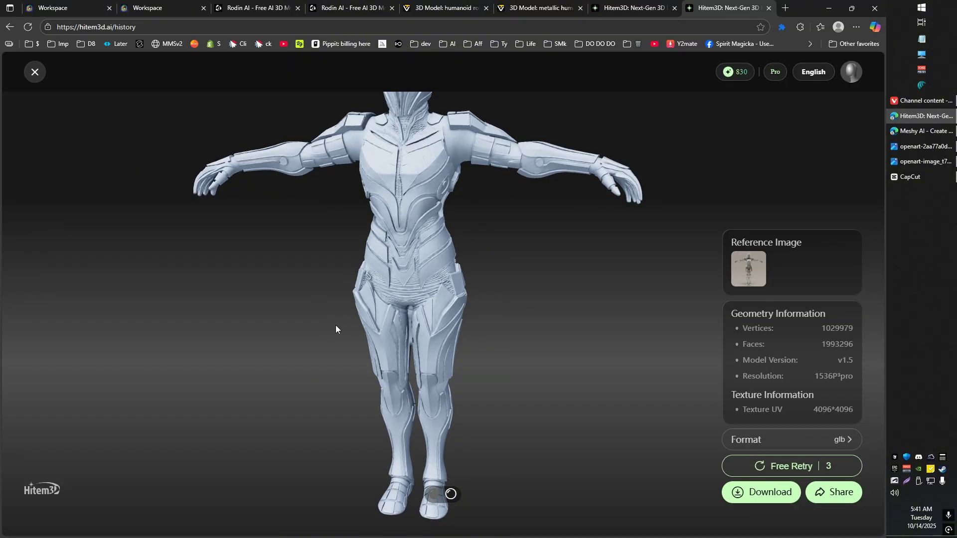
pyautogui.scroll(-2, 352, 313)
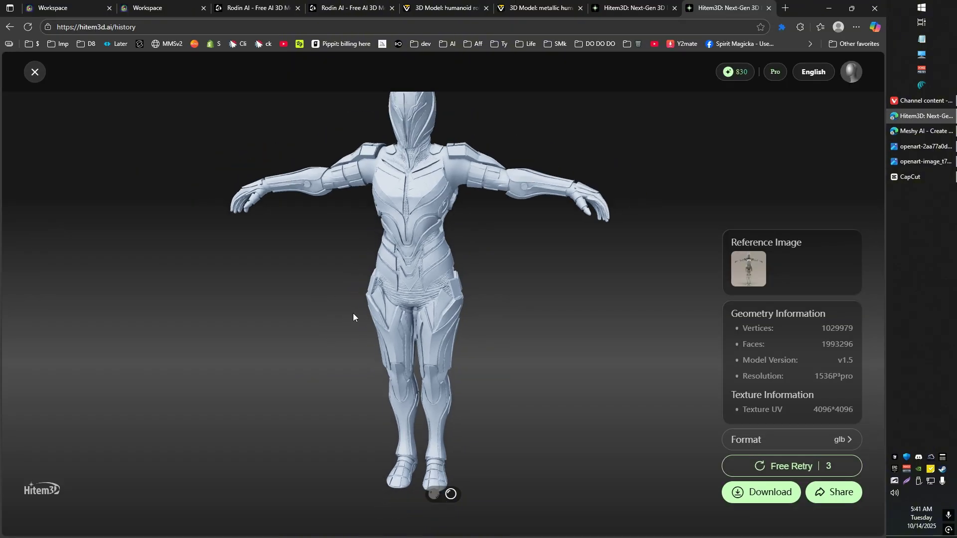